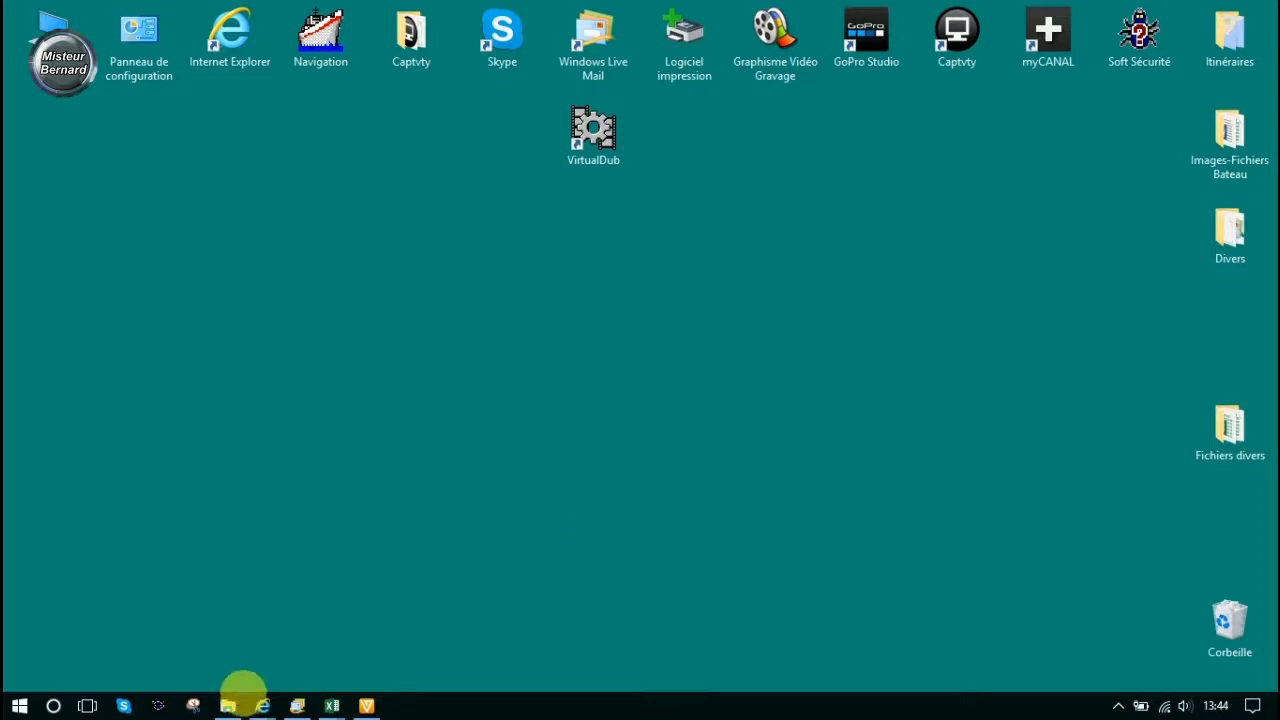
- In Internet Explorer, download the 32-bit VirtualDub 1.10.4 release build and save VirtualDub-1.10.4.zip to the desktop
mouse_move(264, 708)
left_click(182, 590)
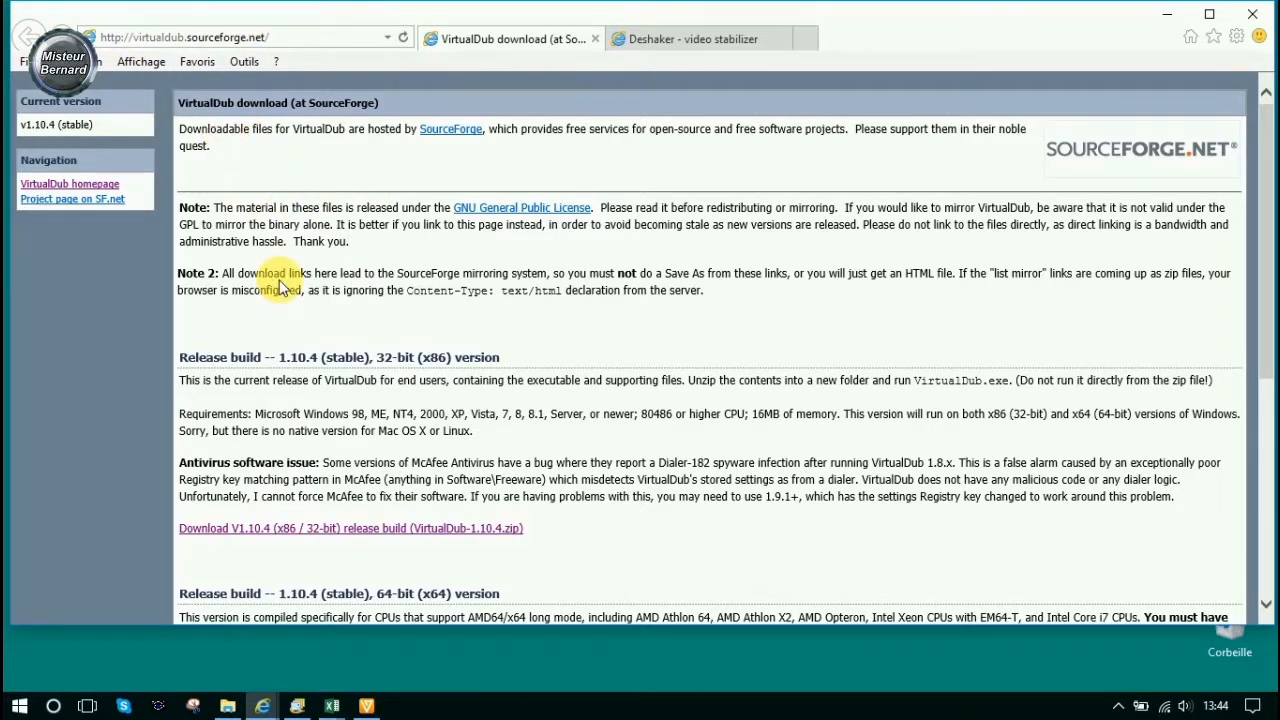
scroll(282, 290, "down", 3)
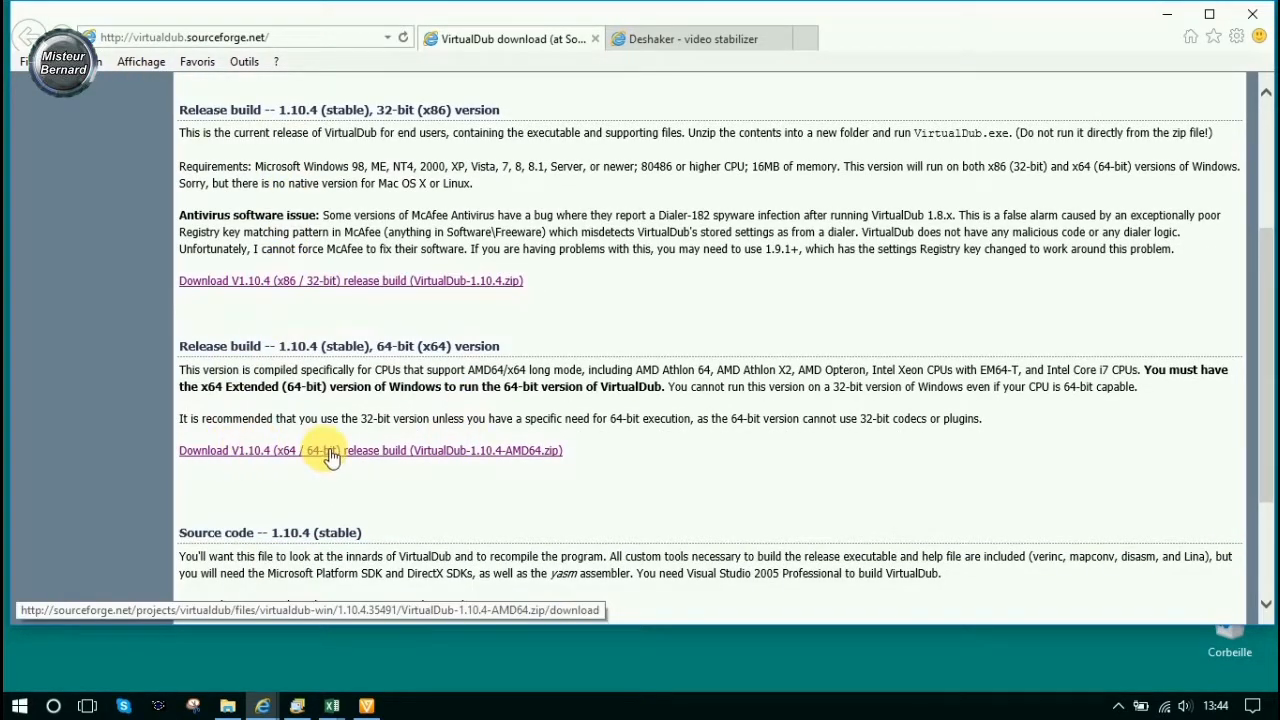
scroll(575, 340, "up", 2)
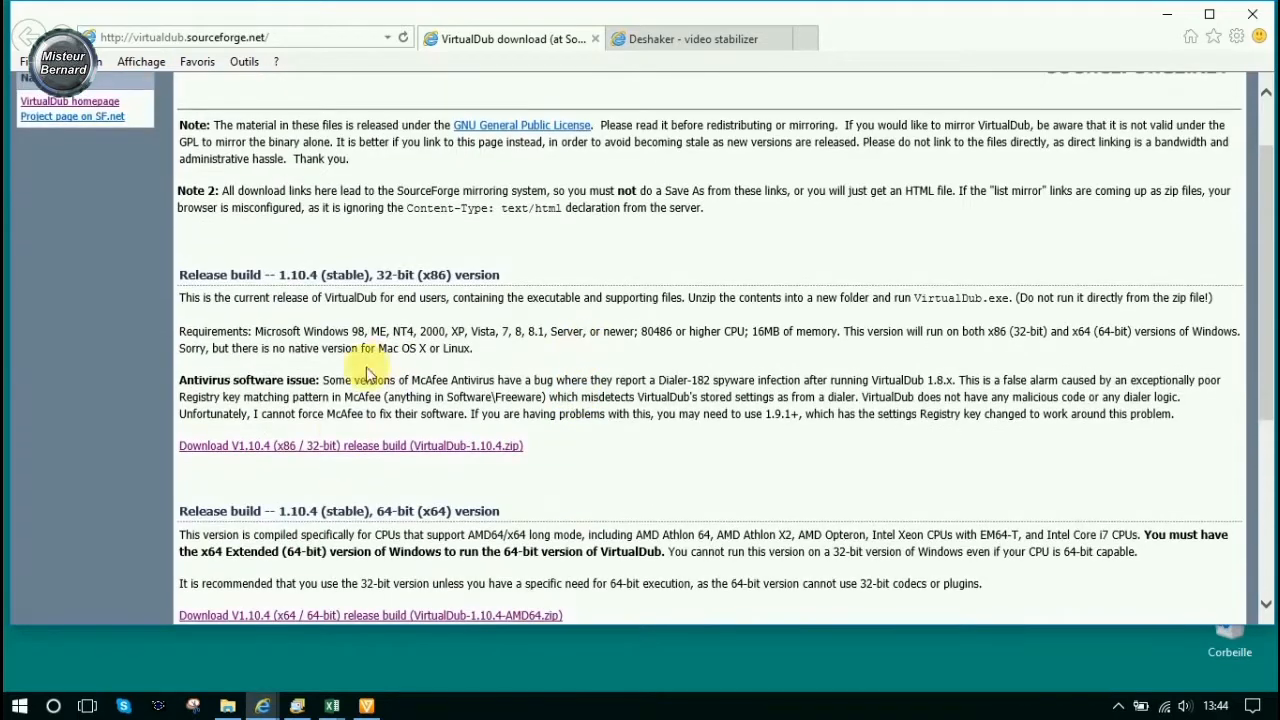
left_click(333, 453)
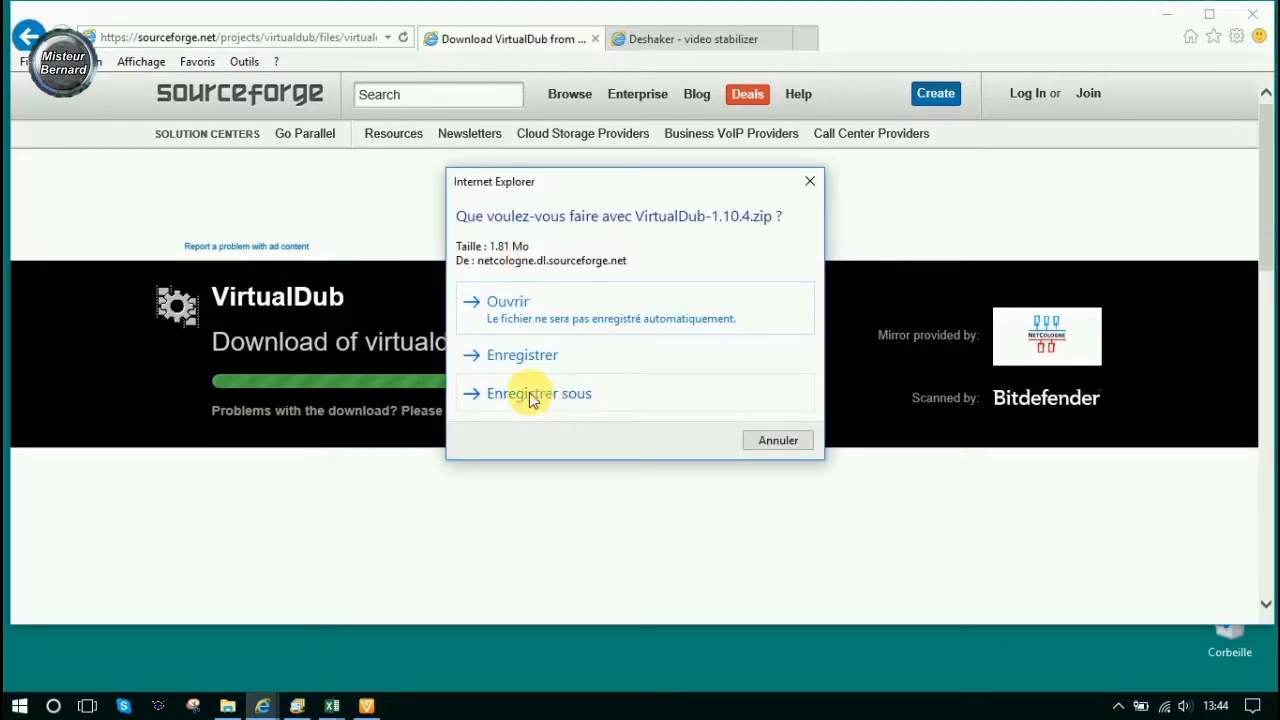
left_click(507, 400)
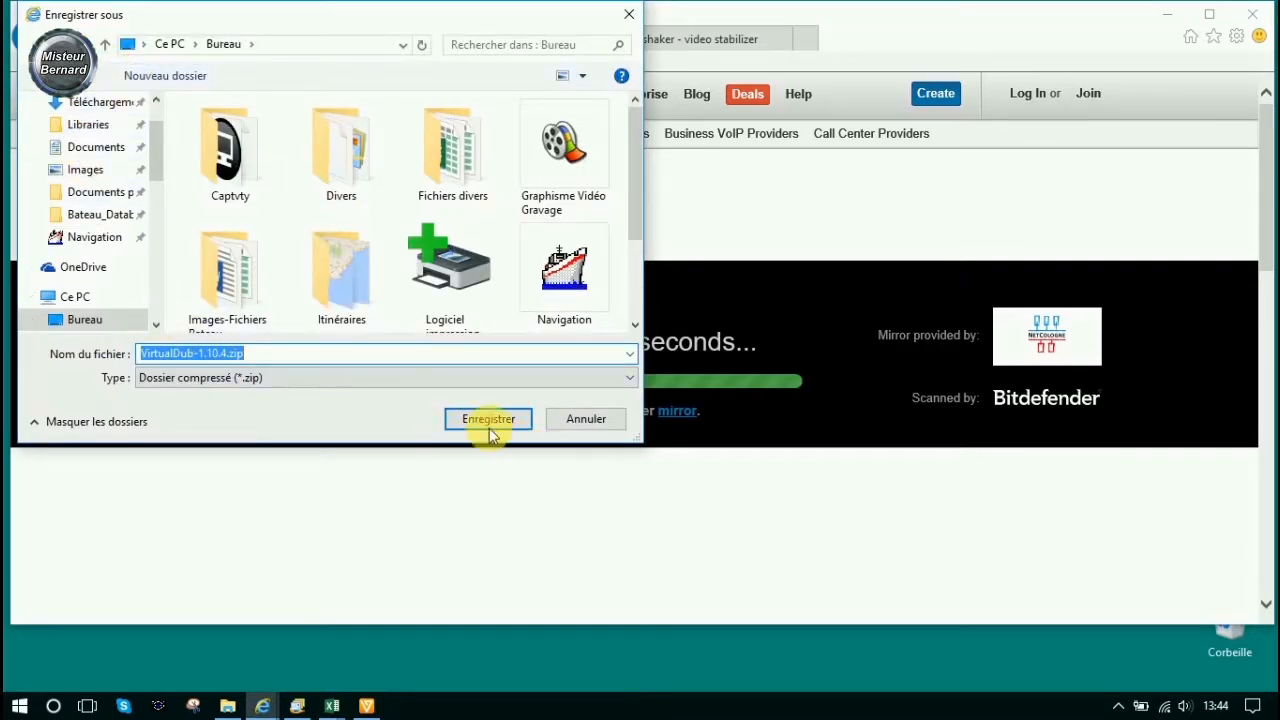
left_click(488, 424)
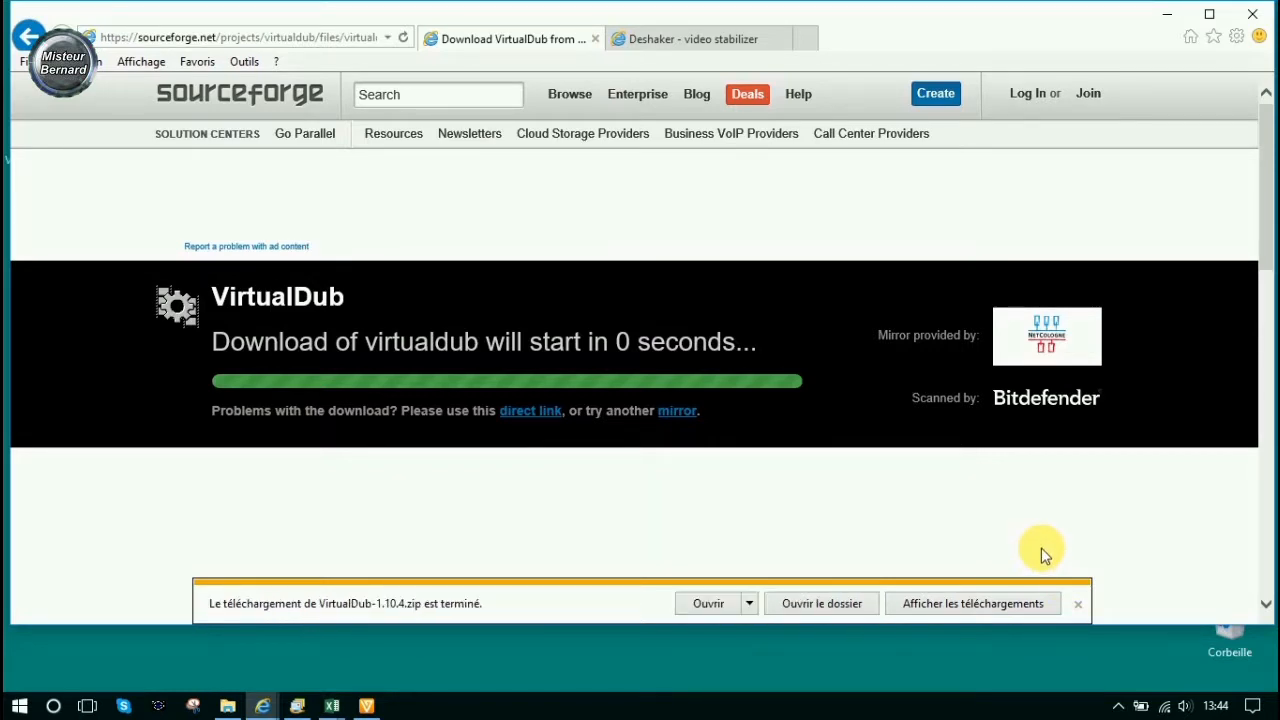
left_click(1078, 606)
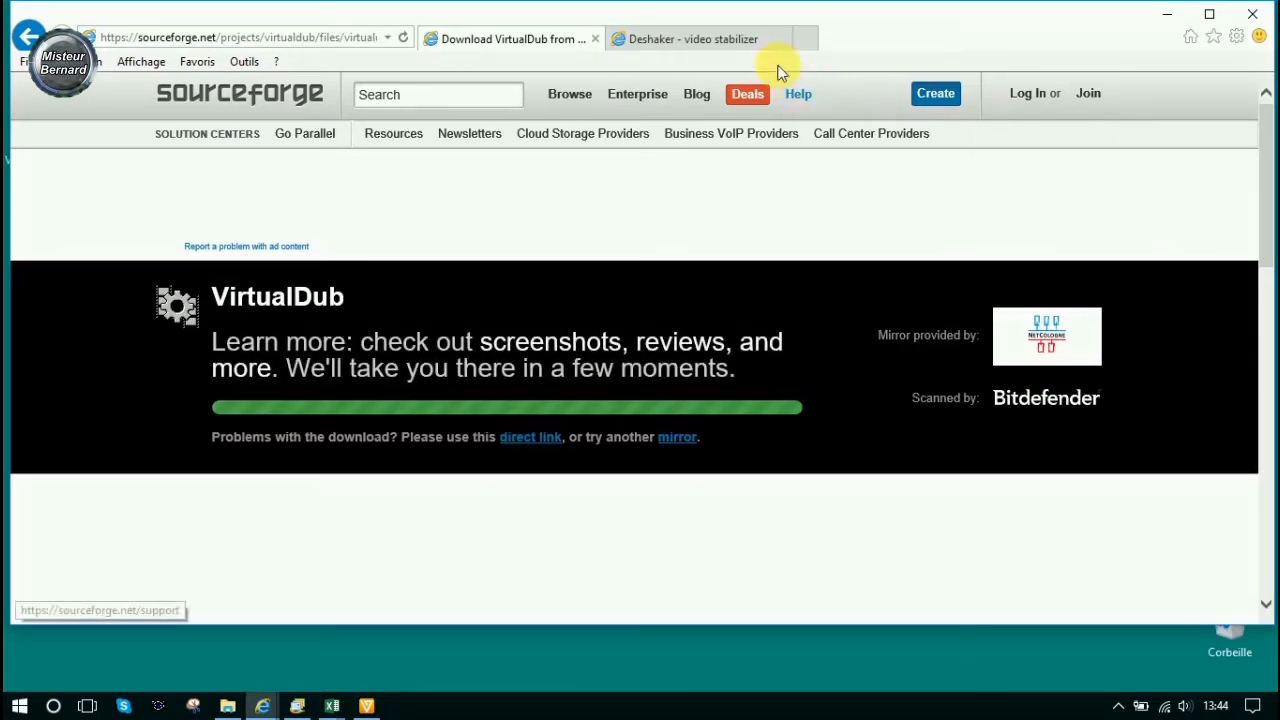
- Download the 32-bit Deshaker plugin from its web page, save Deshaker31.zip to the desktop, and close the browser
left_click(672, 44)
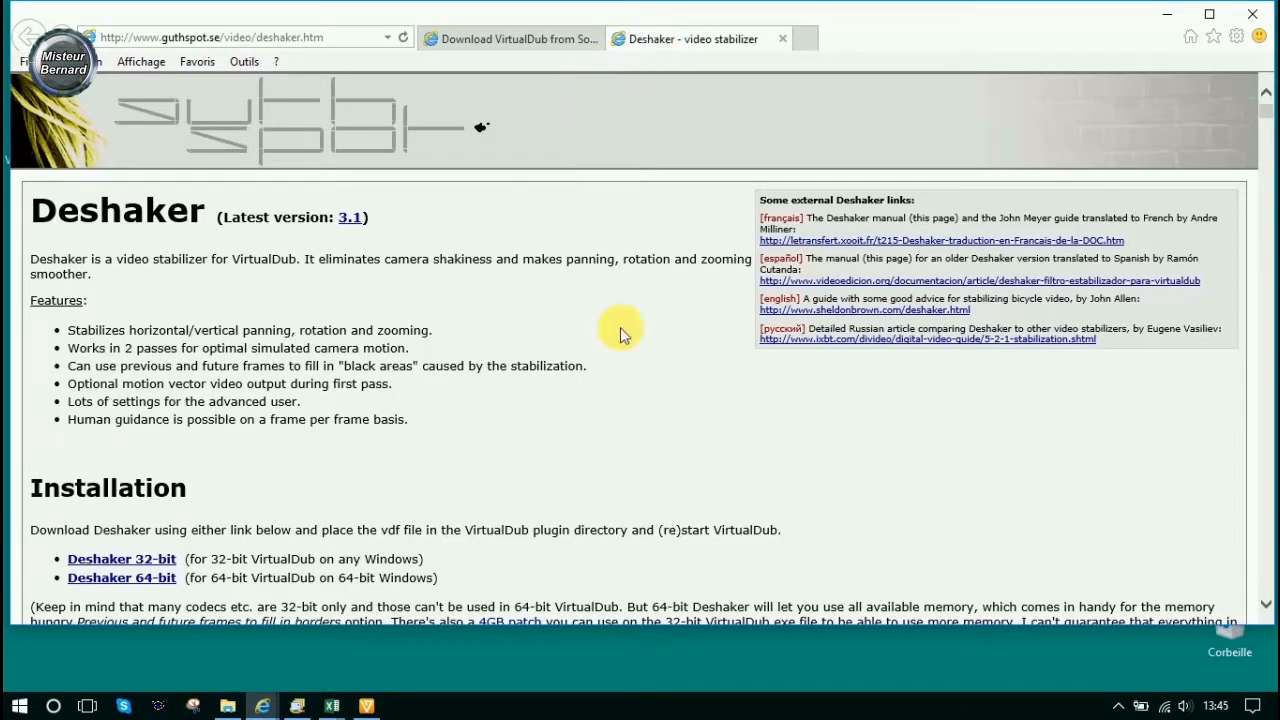
scroll(603, 354, "down", 3)
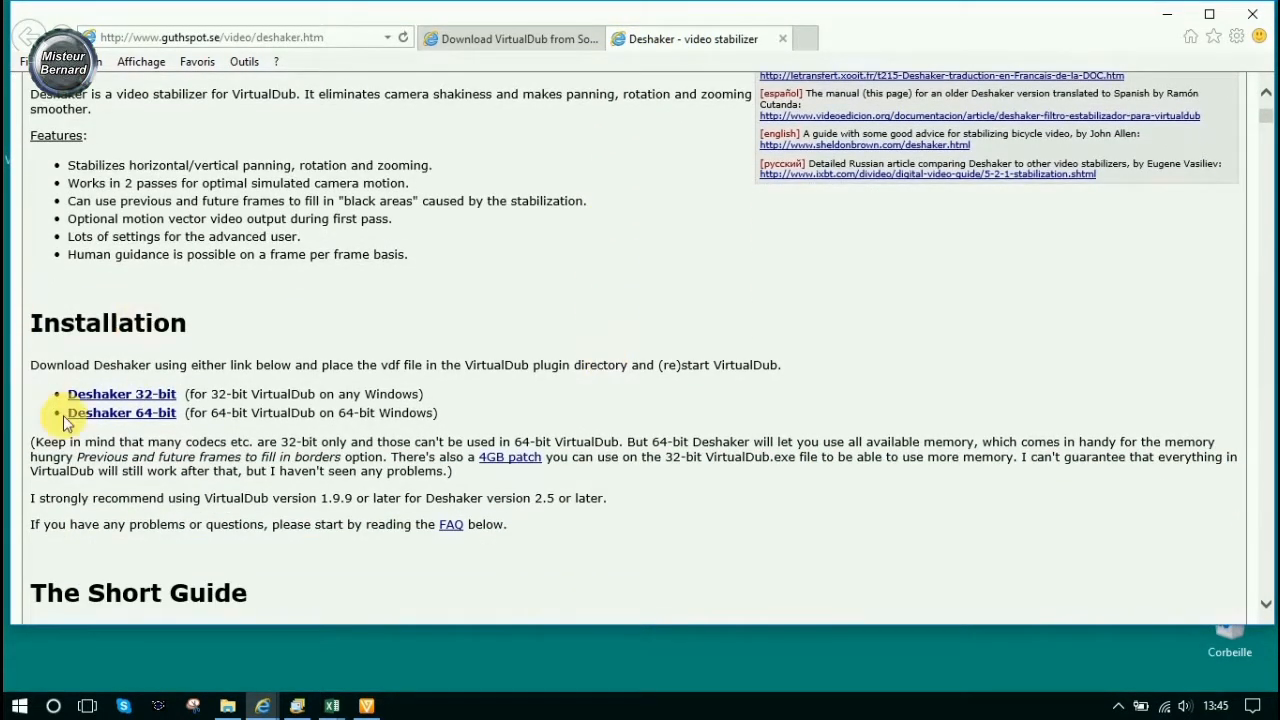
left_click(117, 395)
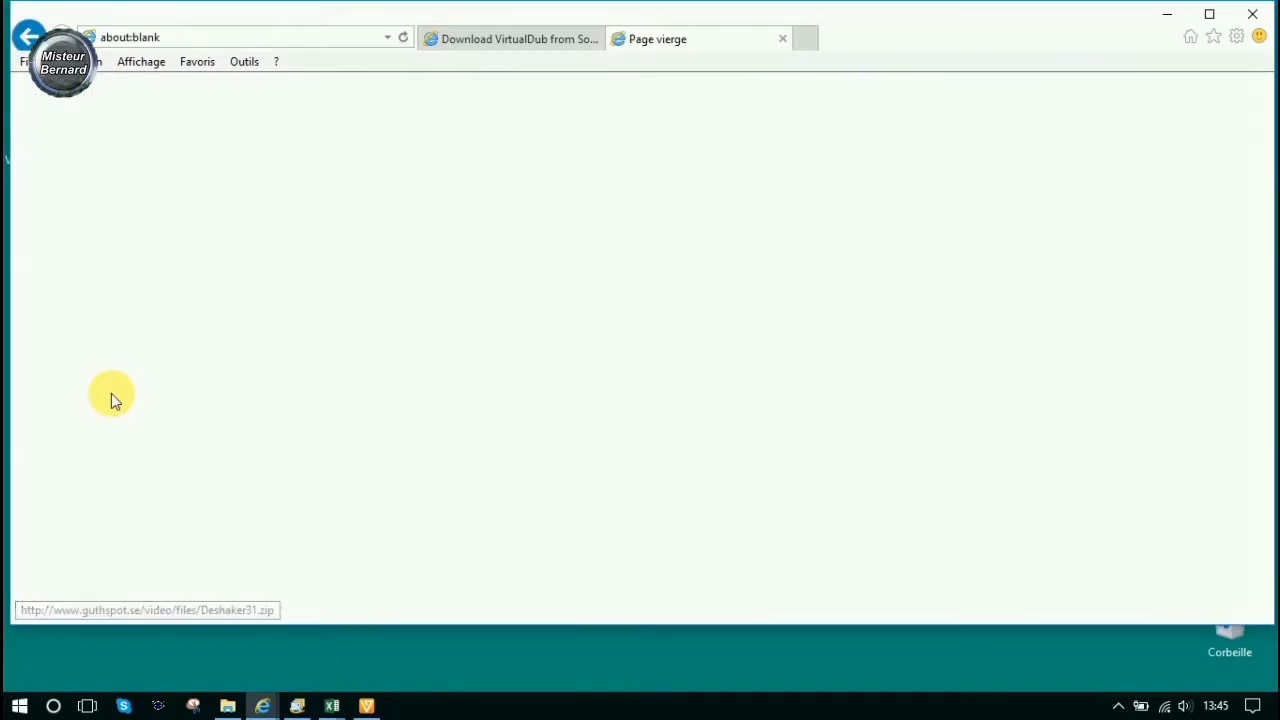
left_click(547, 395)
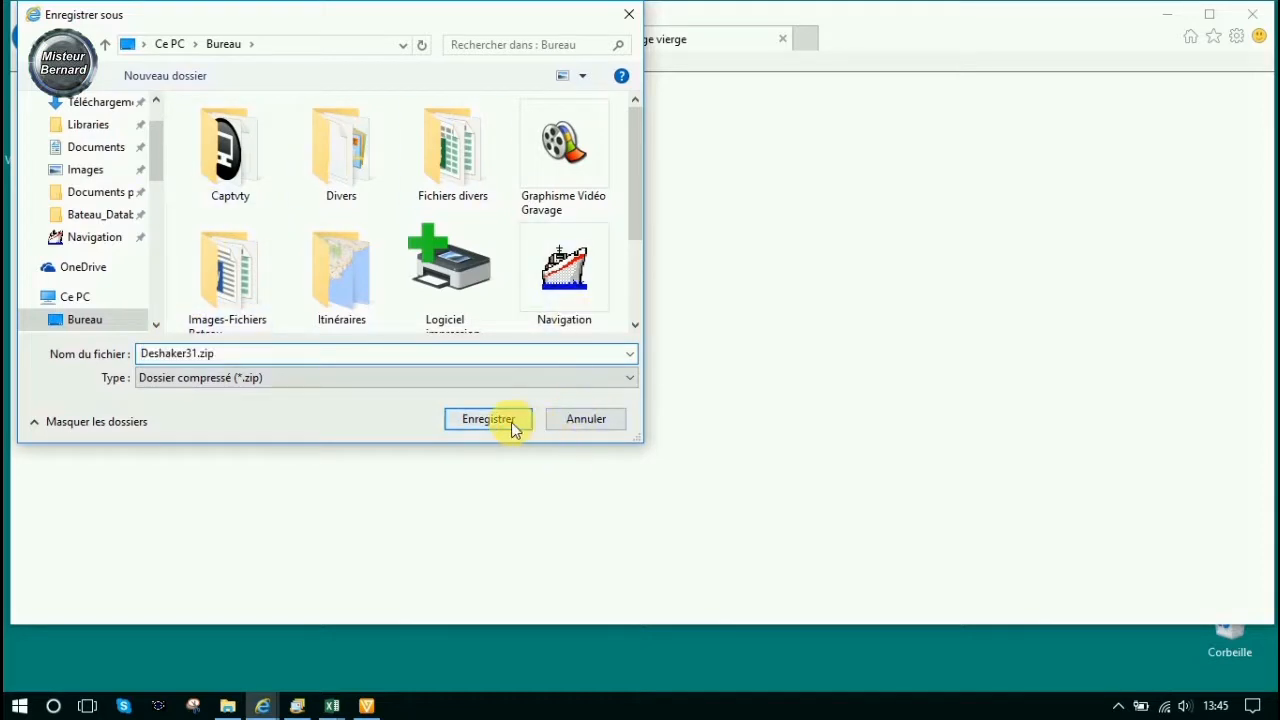
left_click(511, 422)
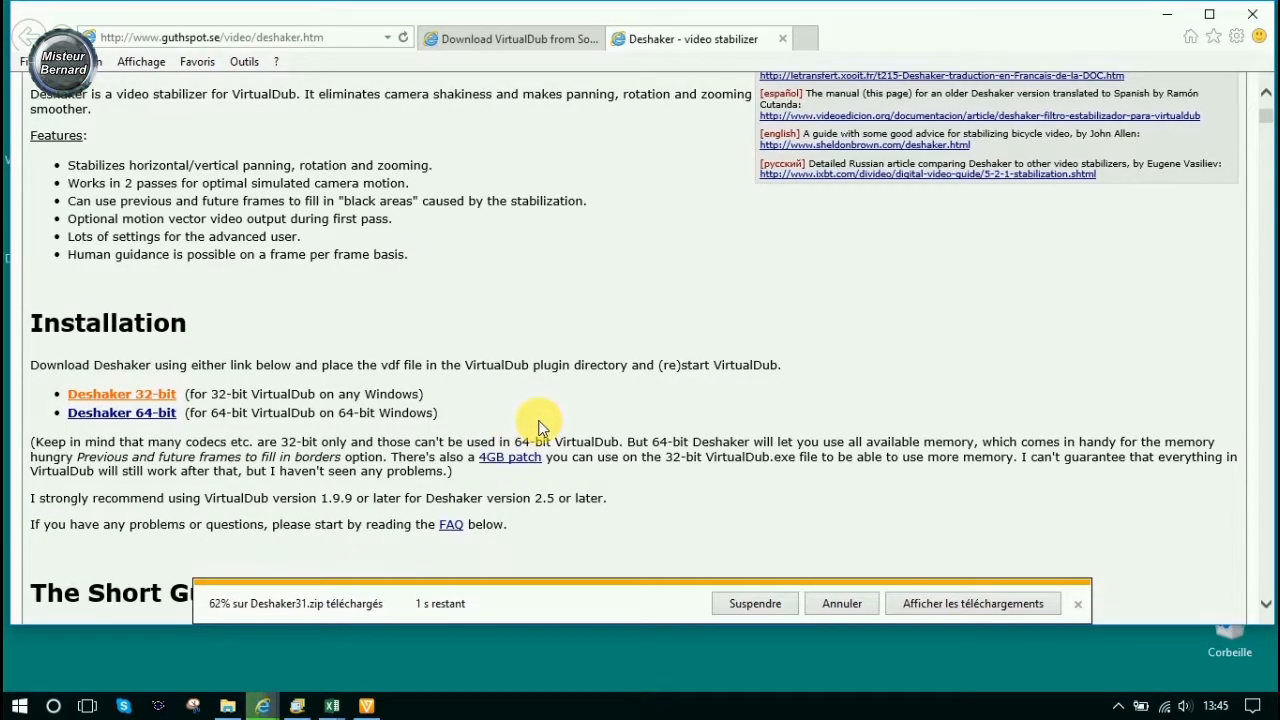
left_click(1255, 18)
left_click(633, 334)
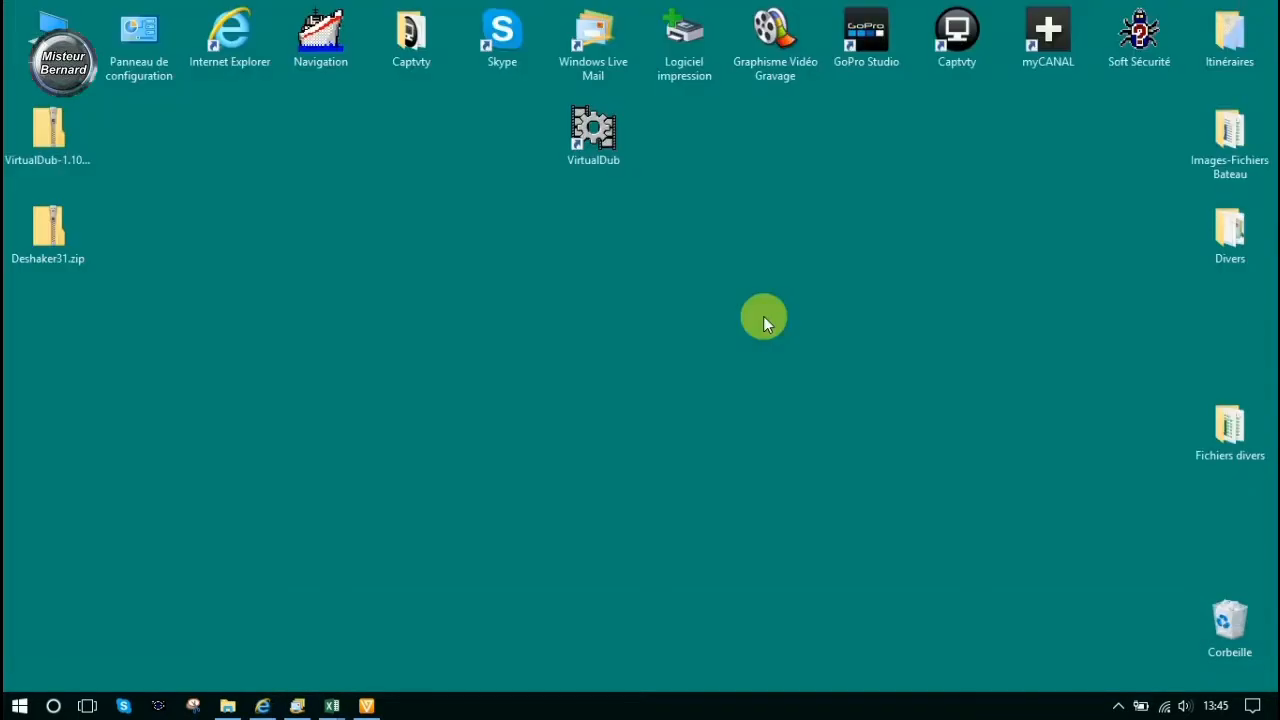
- Arrange VirtualDub-1.10.4.zip and Deshaker31.zip side by side on the desktop beneath the VirtualDub shortcut
left_click_drag(60, 136, 440, 236)
left_click_drag(48, 232, 780, 240)
left_click_drag(450, 245, 601, 234)
left_click_drag(772, 236, 685, 247)
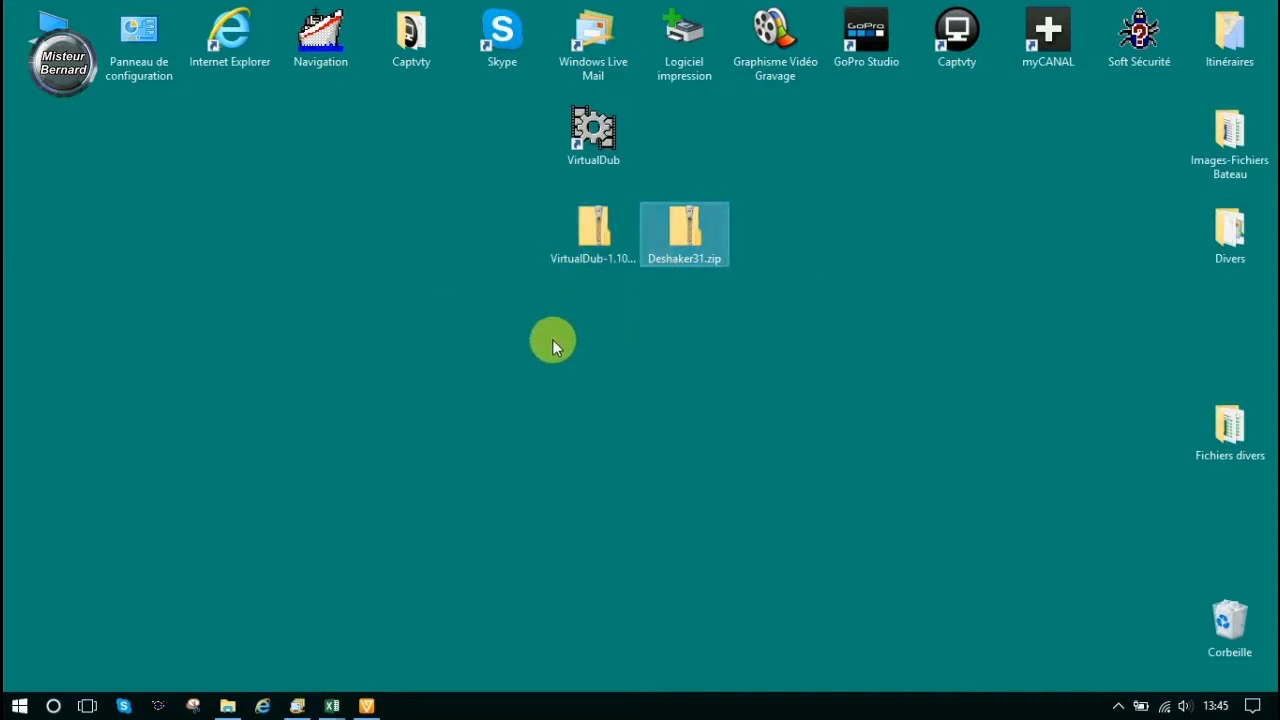
- Extract all of VirtualDub-1.10.4.zip into a desktop folder named VirtualDub-1.10.4 and place that folder beneath the Navigation shortcut
left_click(587, 224, "ctrl")
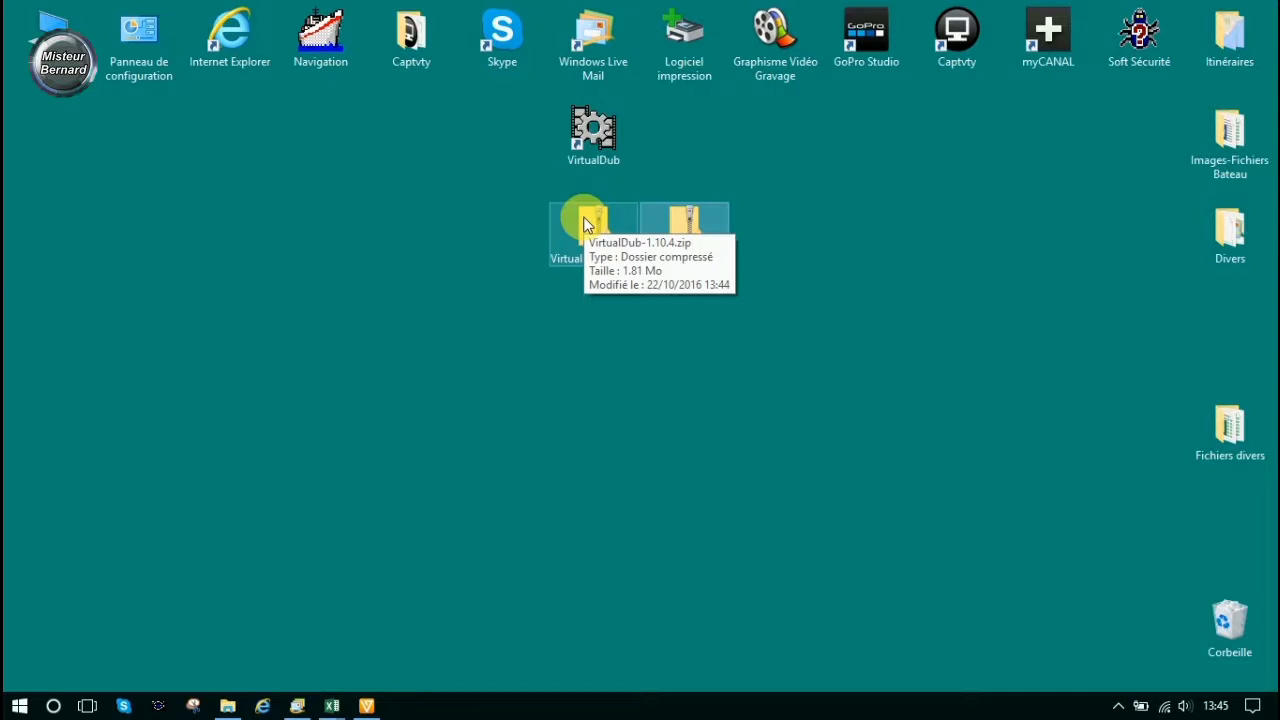
double_click(586, 224)
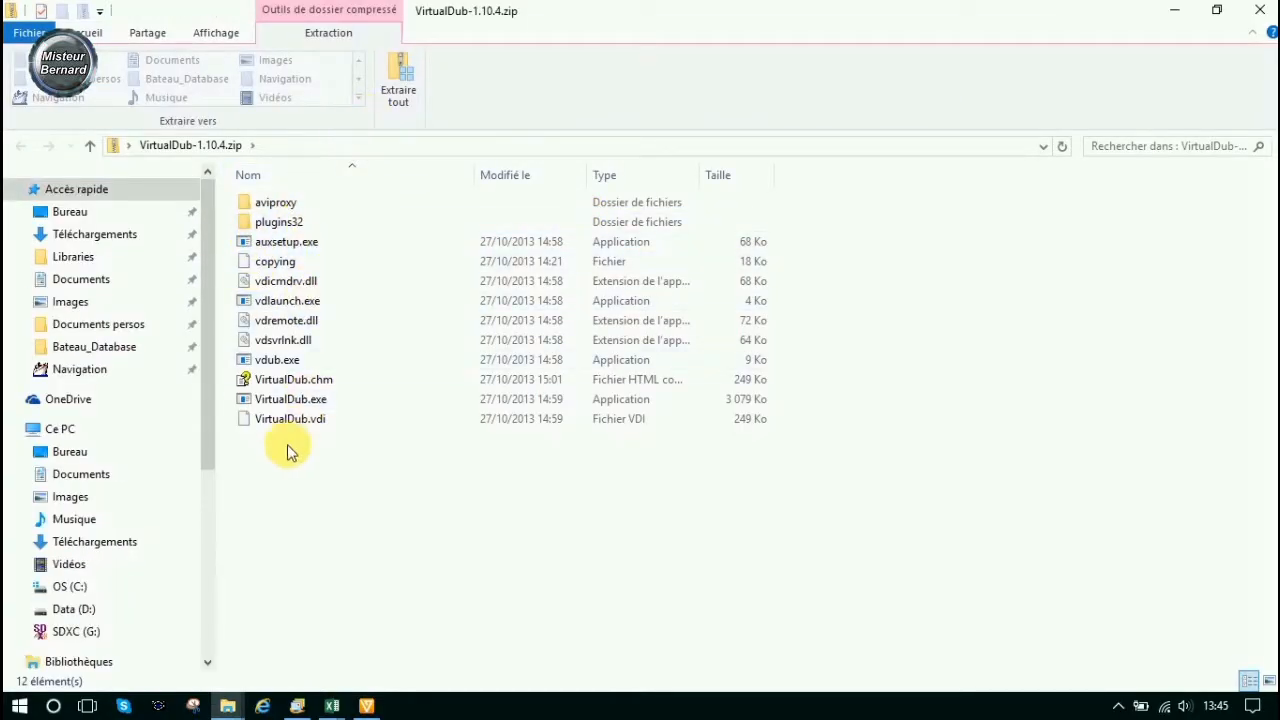
left_click(396, 66)
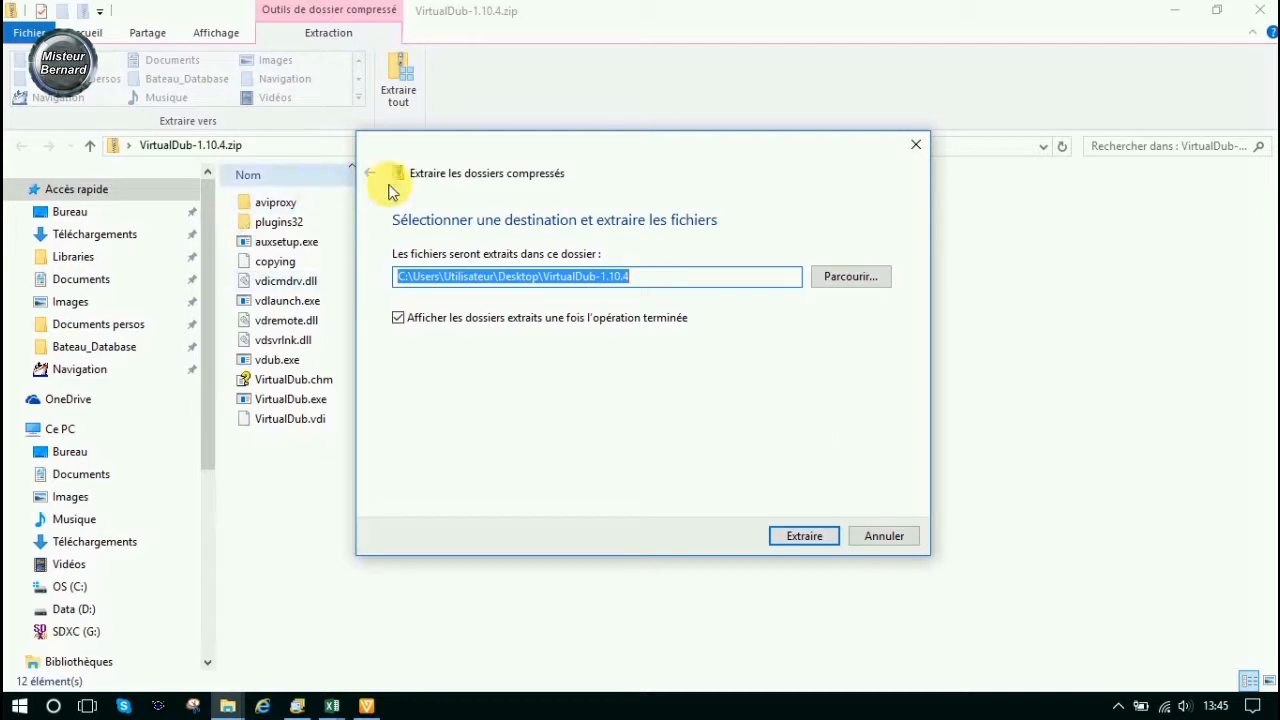
left_click(804, 540)
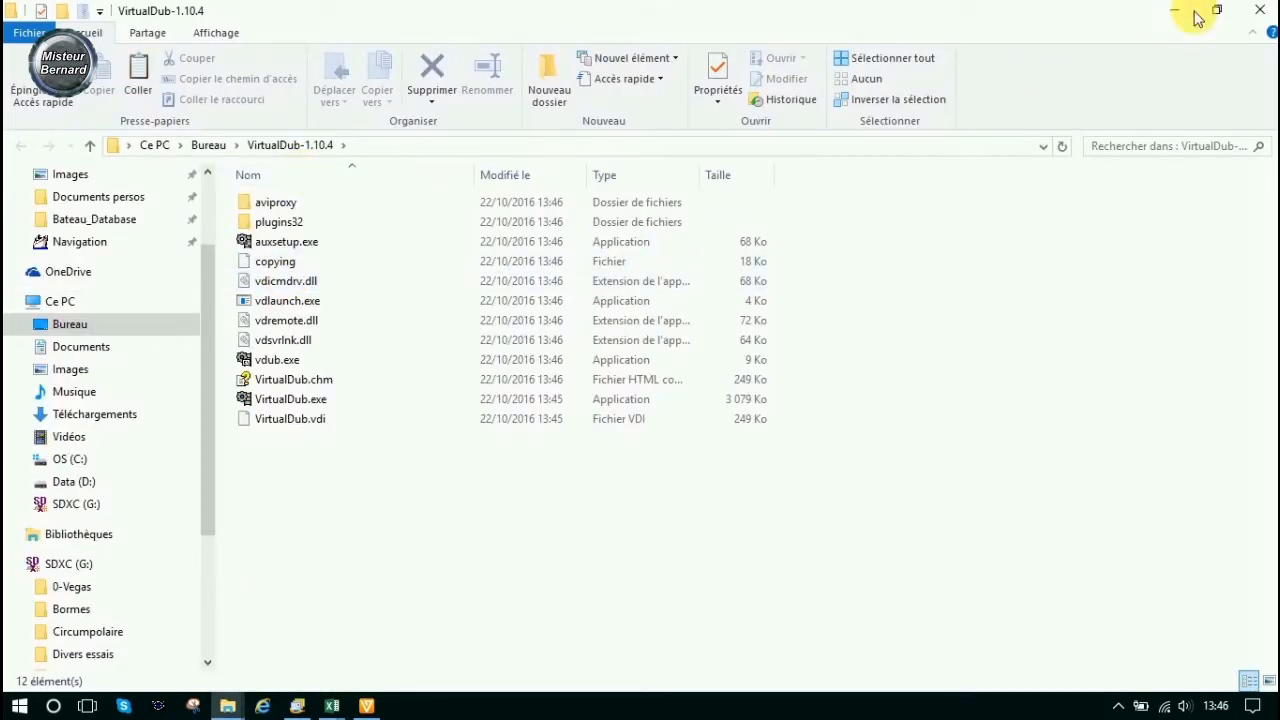
left_click(1260, 10)
left_click(1260, 10)
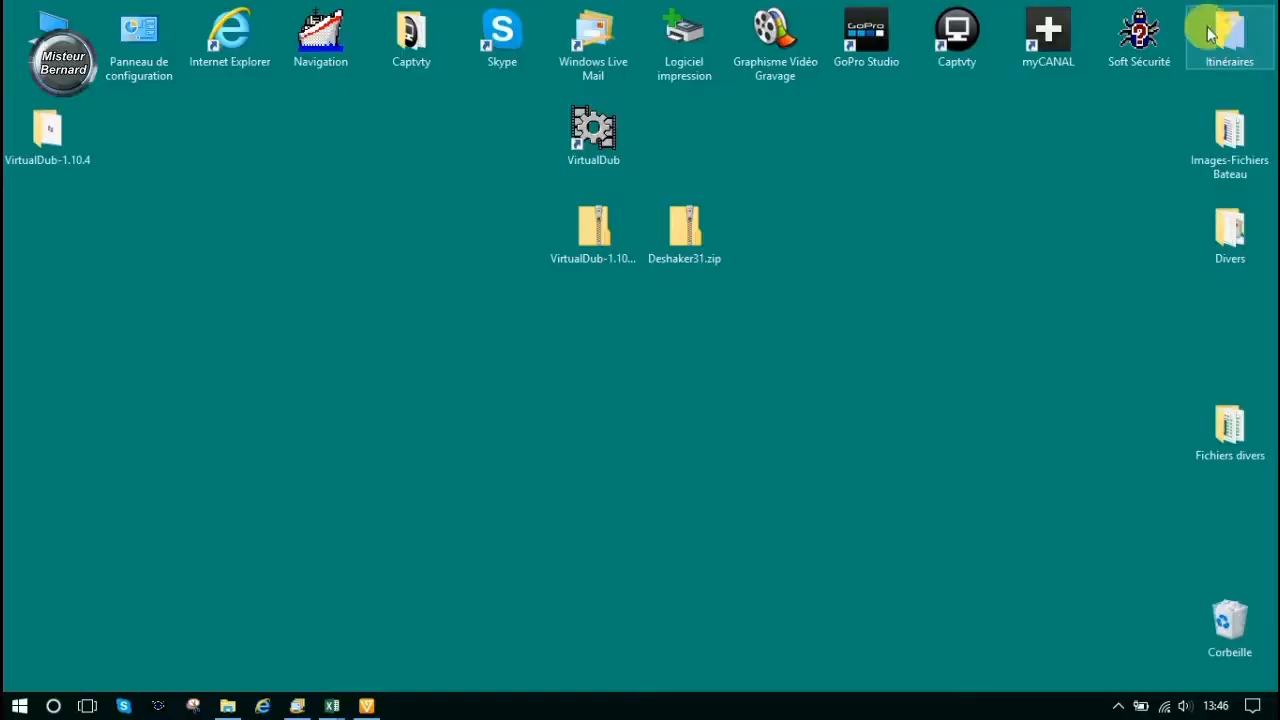
left_click_drag(33, 135, 337, 156)
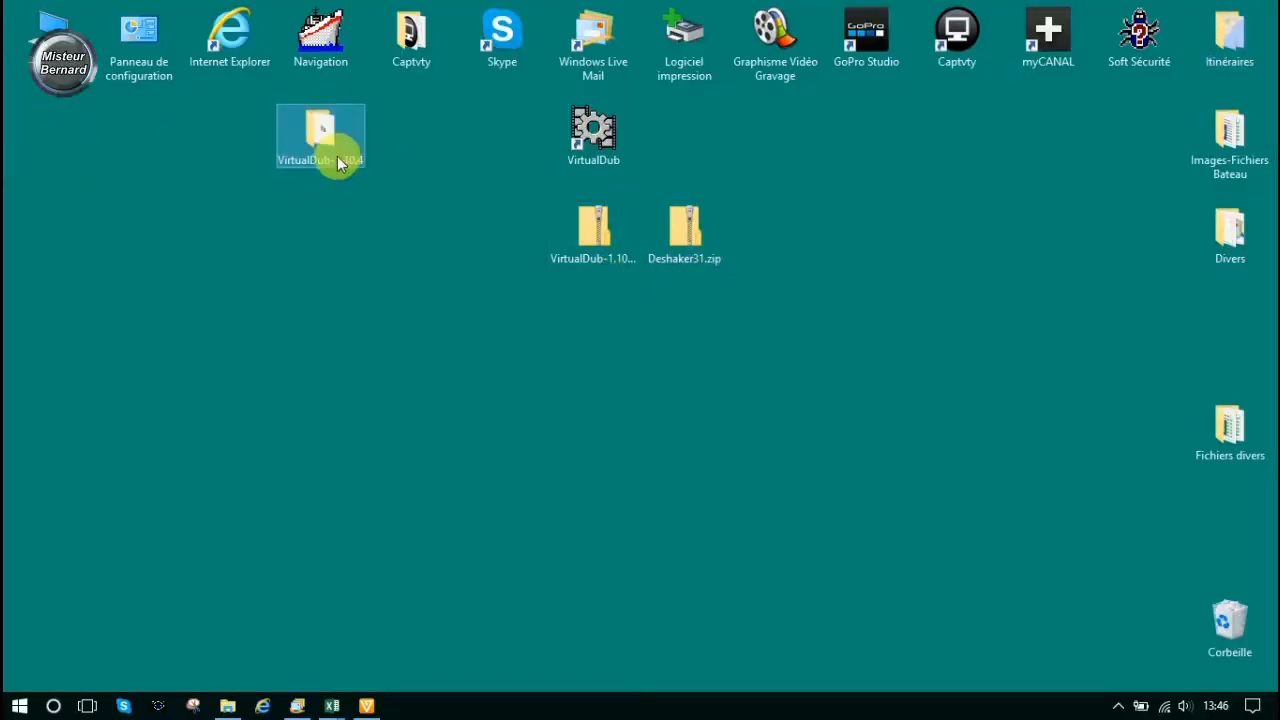
- Copy Deshaker.vdf from Deshaker31.zip into the plugins32 subfolder of the extracted VirtualDub-1.10.4 folder
double_click(696, 238)
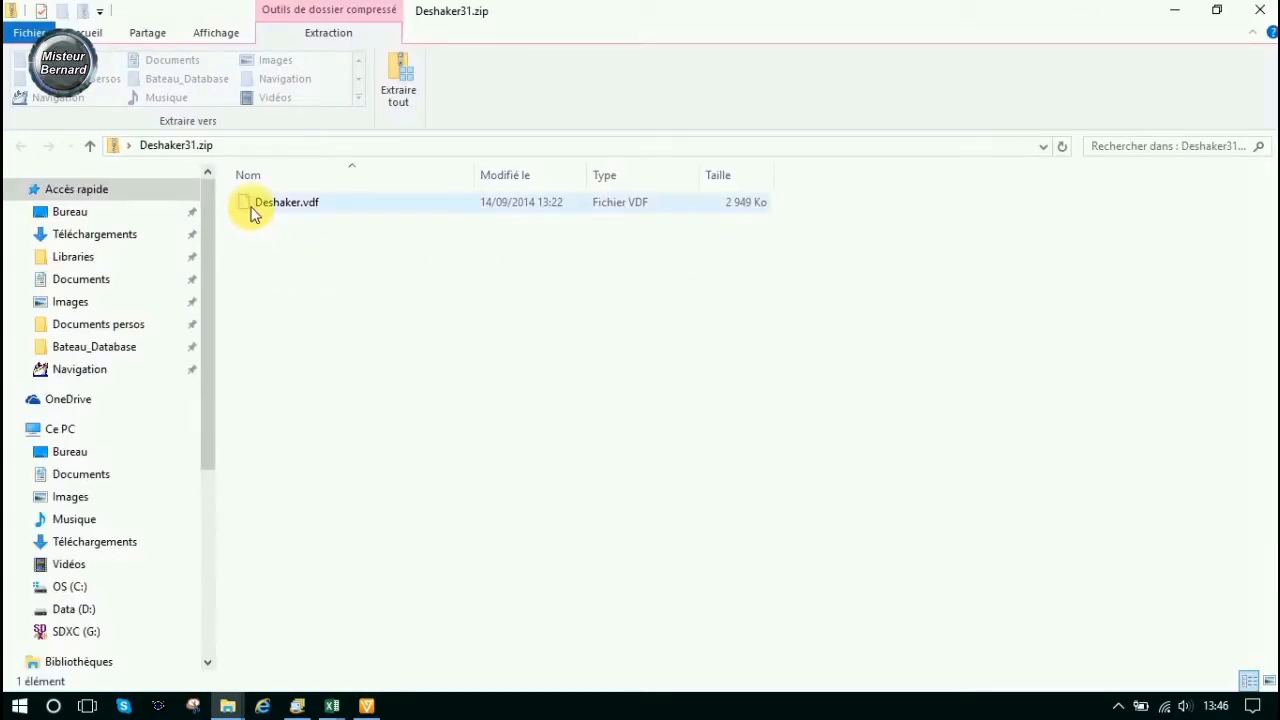
left_click(255, 208)
right_click(256, 207)
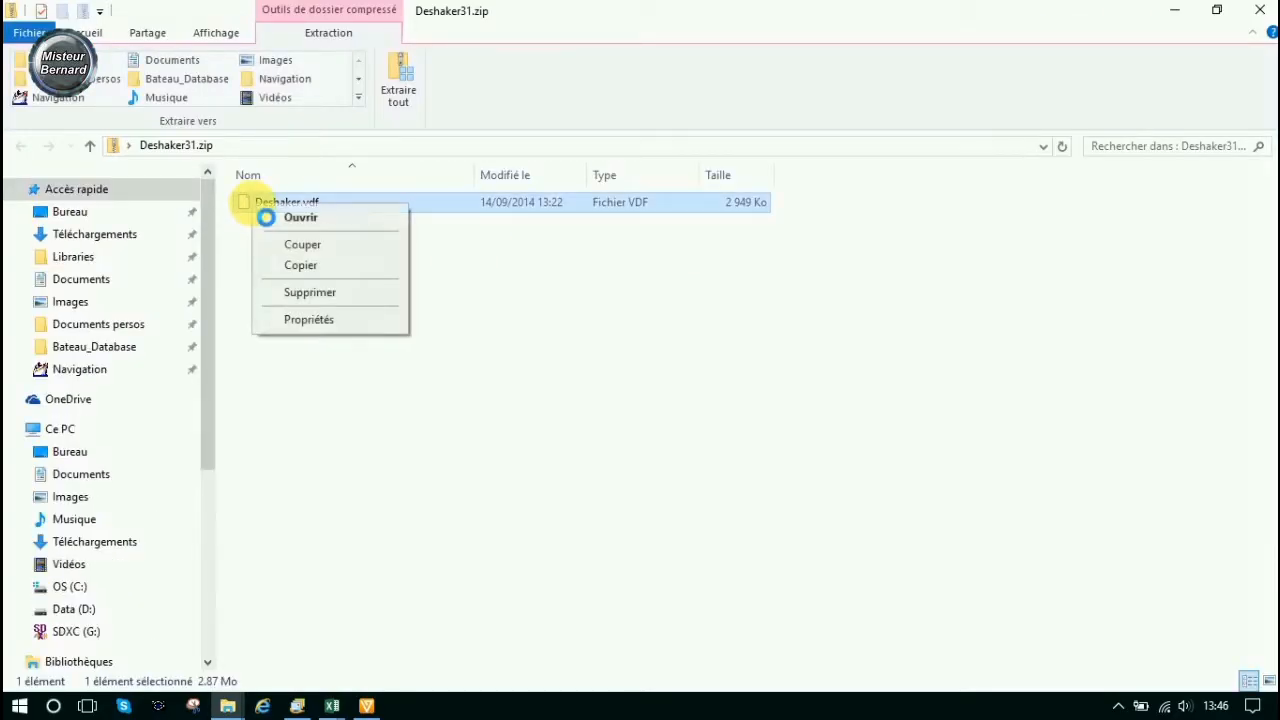
left_click(297, 268)
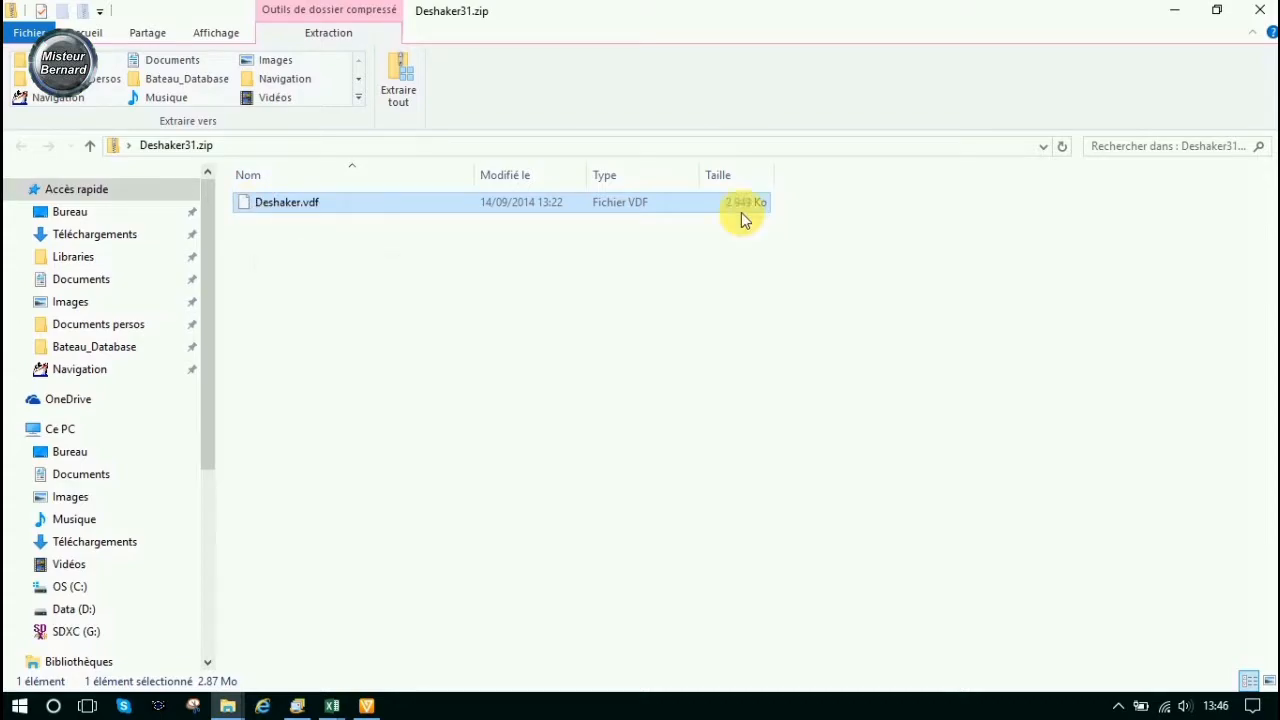
left_click(1259, 10)
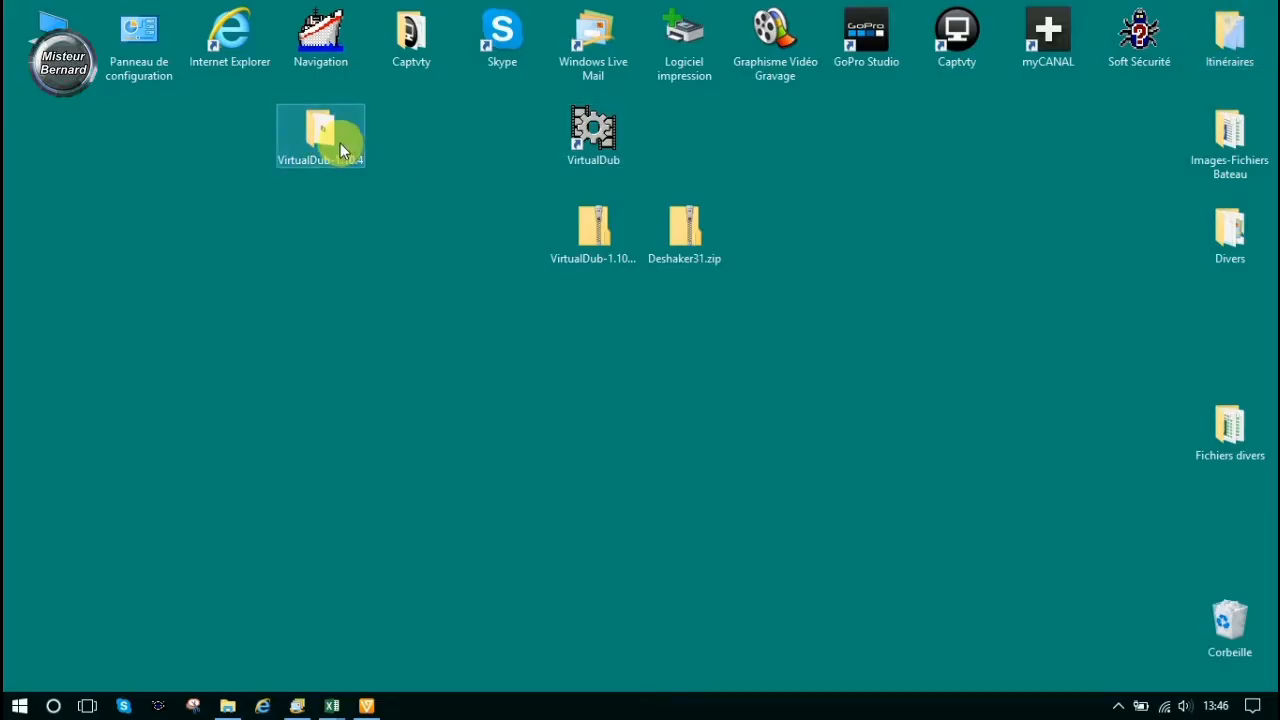
double_click(340, 145)
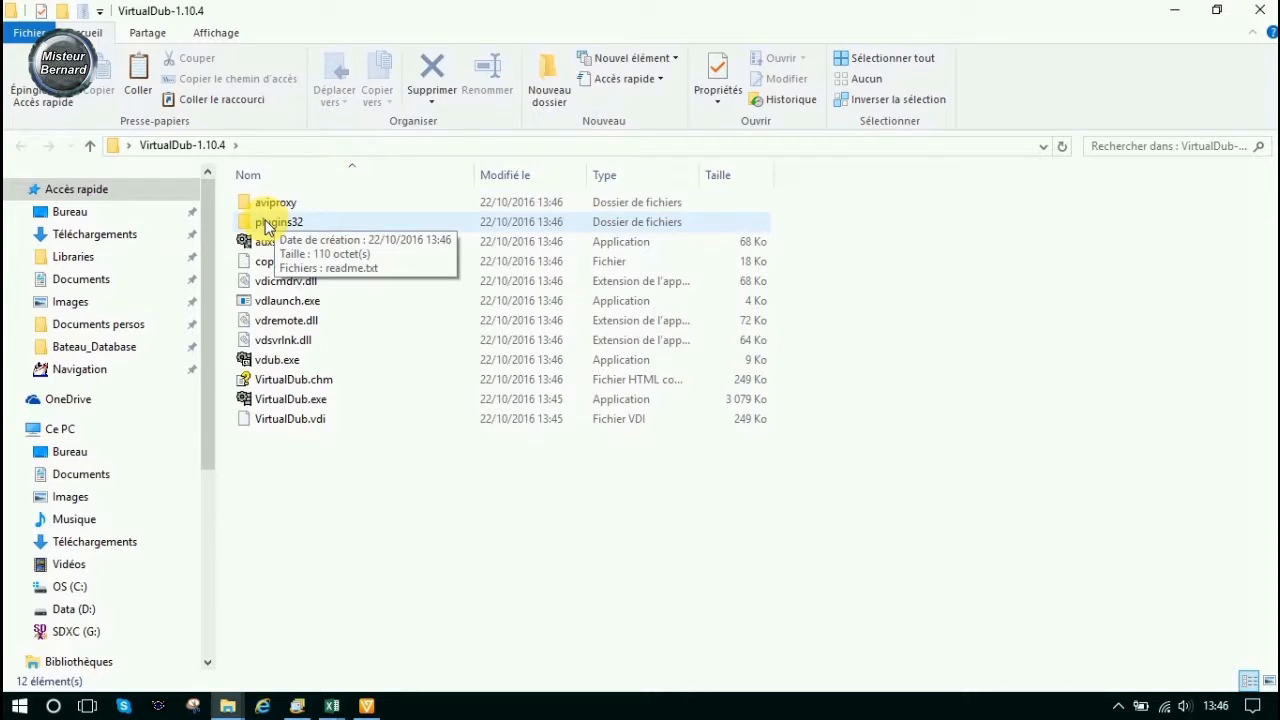
double_click(266, 224)
right_click(264, 226)
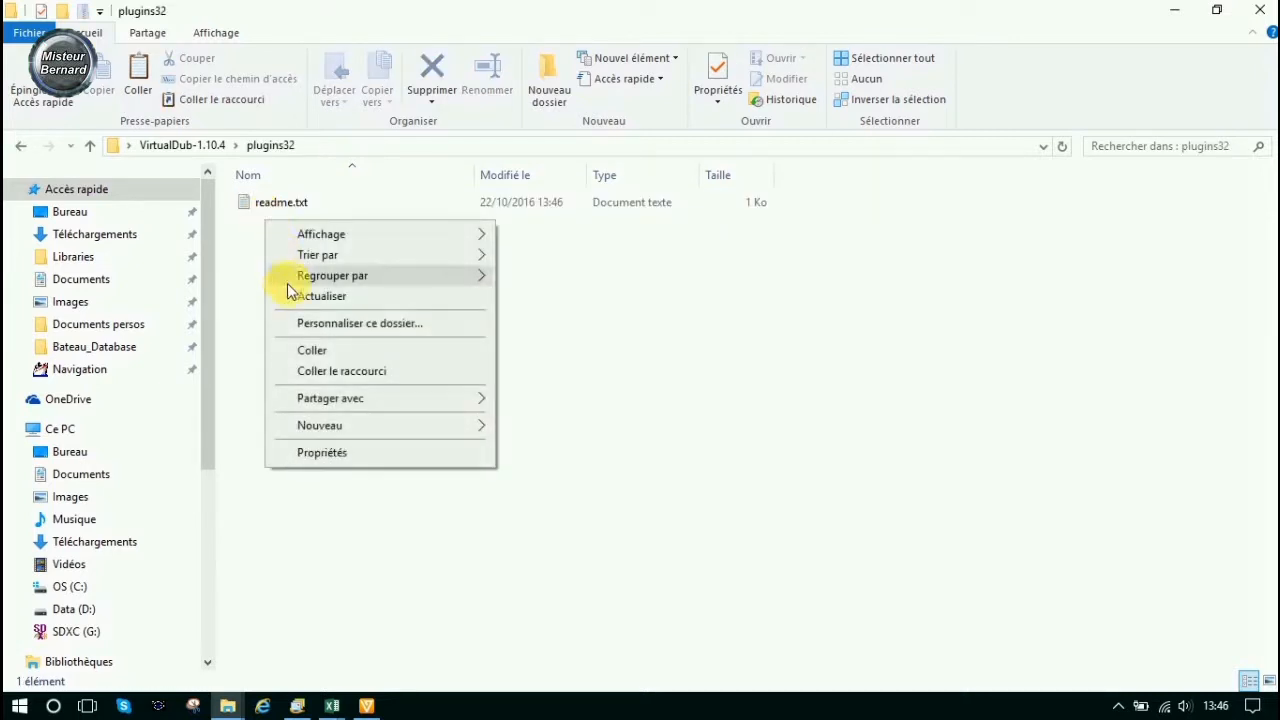
left_click(296, 351)
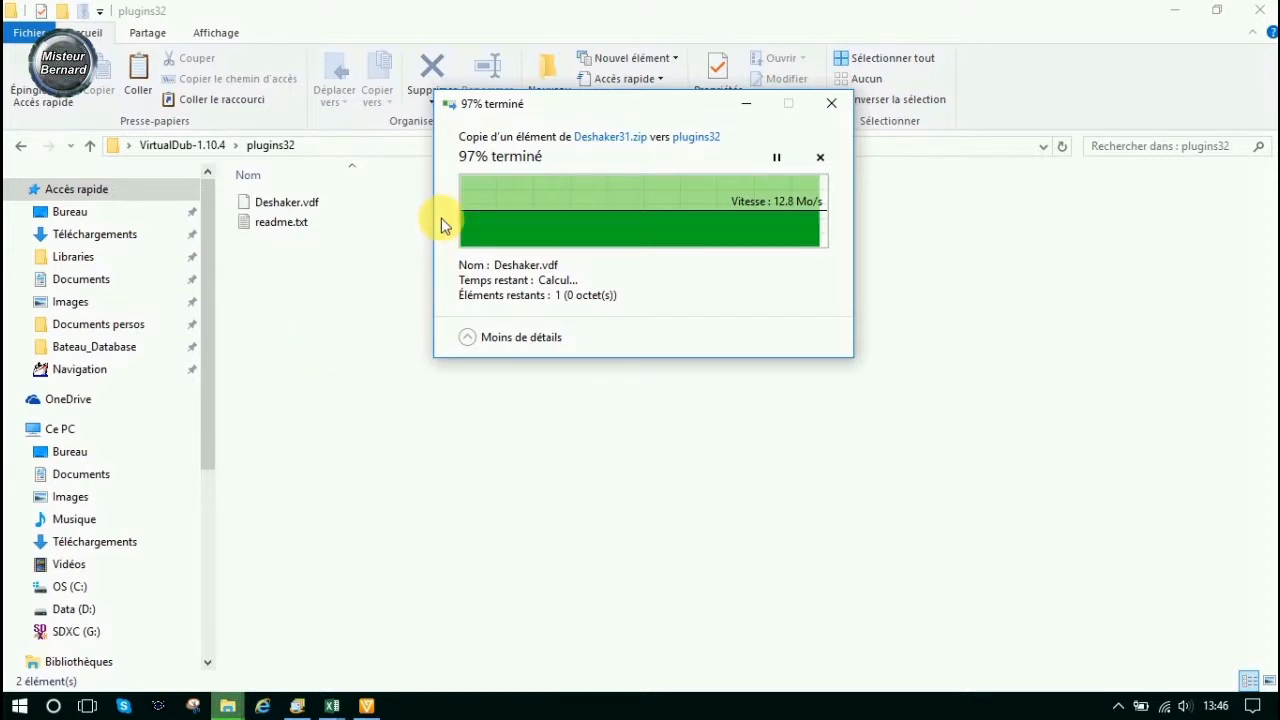
left_click(1261, 12)
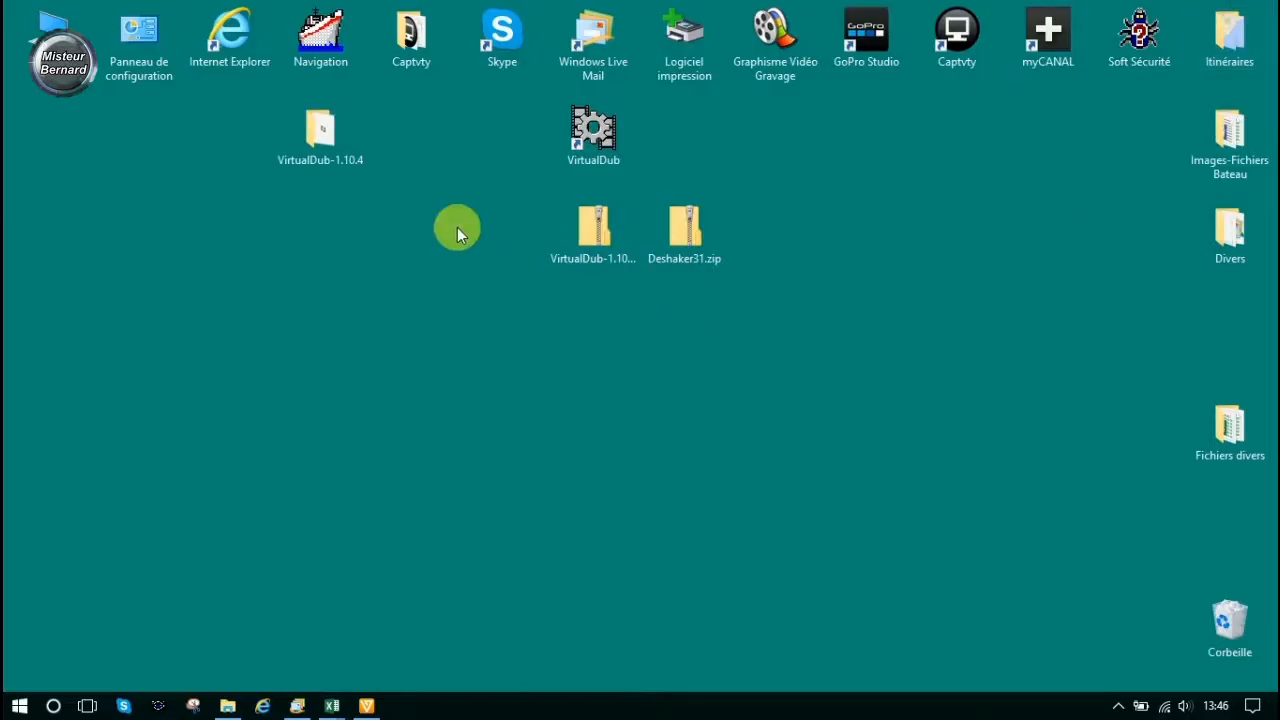
- Move the VirtualDub-1.10.4 folder and the two zip archives to the left edge of the desktop
left_click(339, 120)
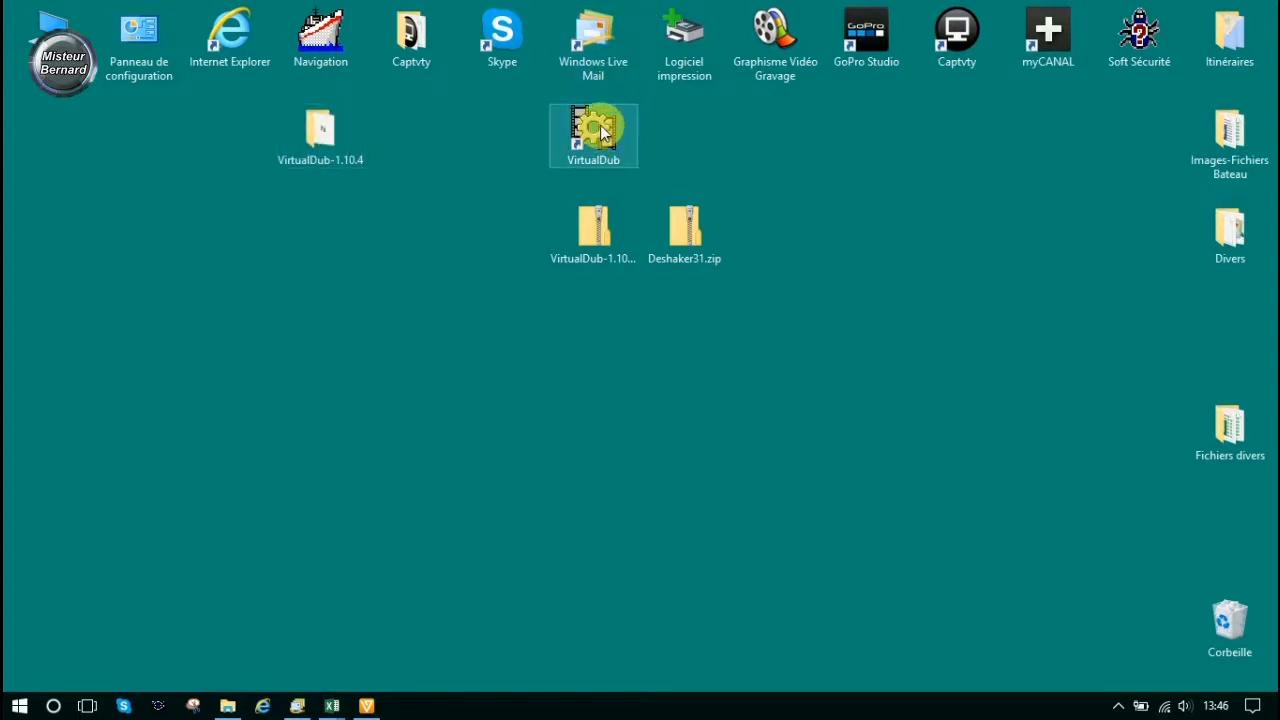
left_click_drag(320, 126, 53, 138)
left_click_drag(595, 228, 56, 183)
left_click_drag(649, 230, 27, 295)
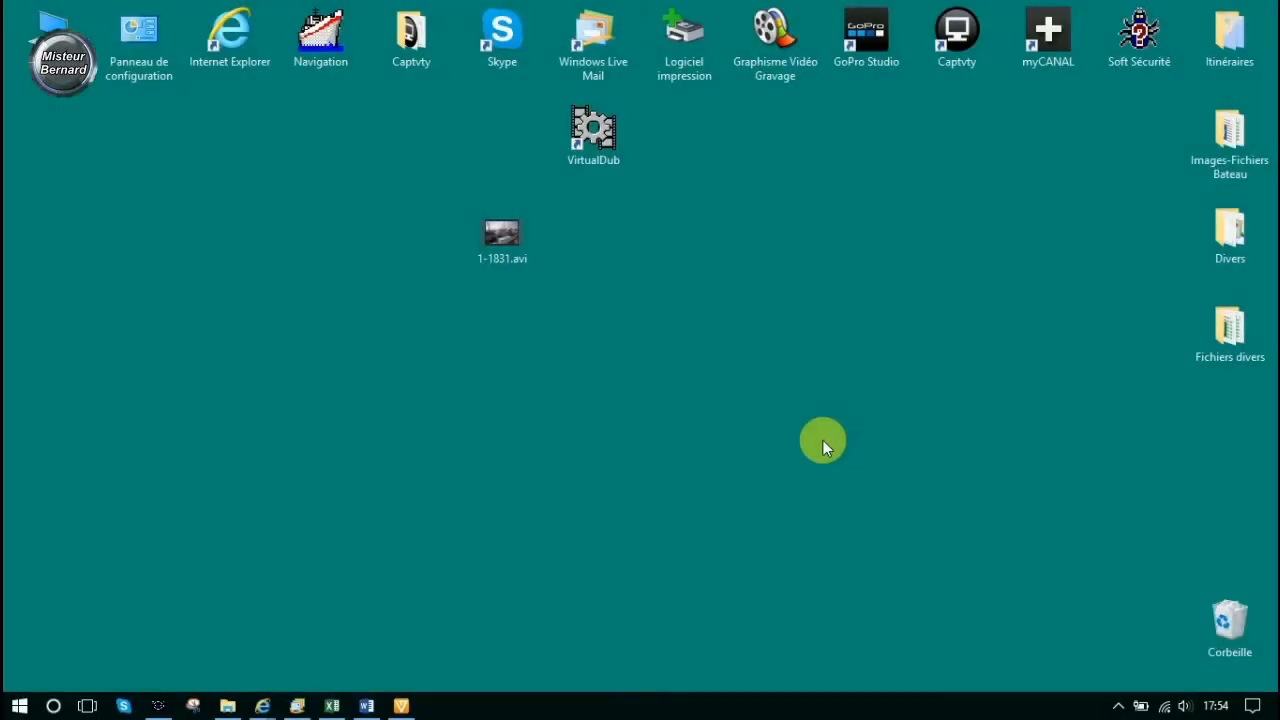
- Launch VirtualDub and open the video file 1-1831.avi from the desktop
double_click(596, 138)
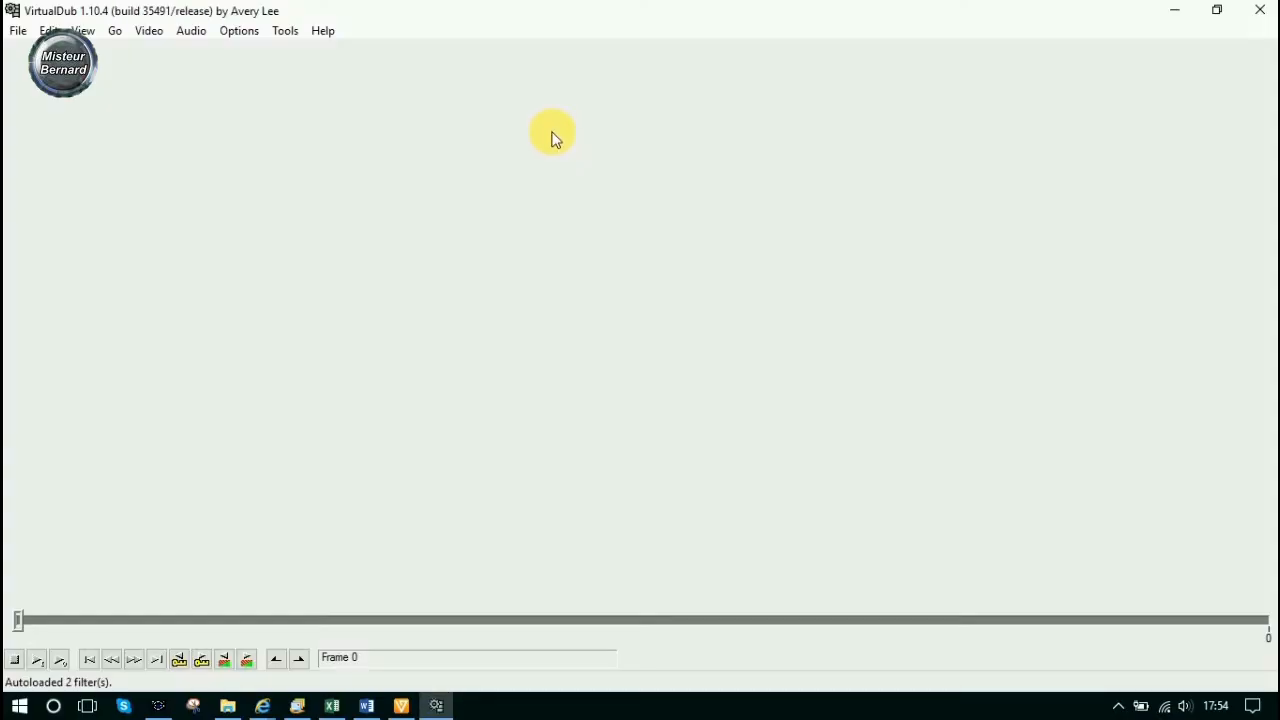
left_click(19, 31)
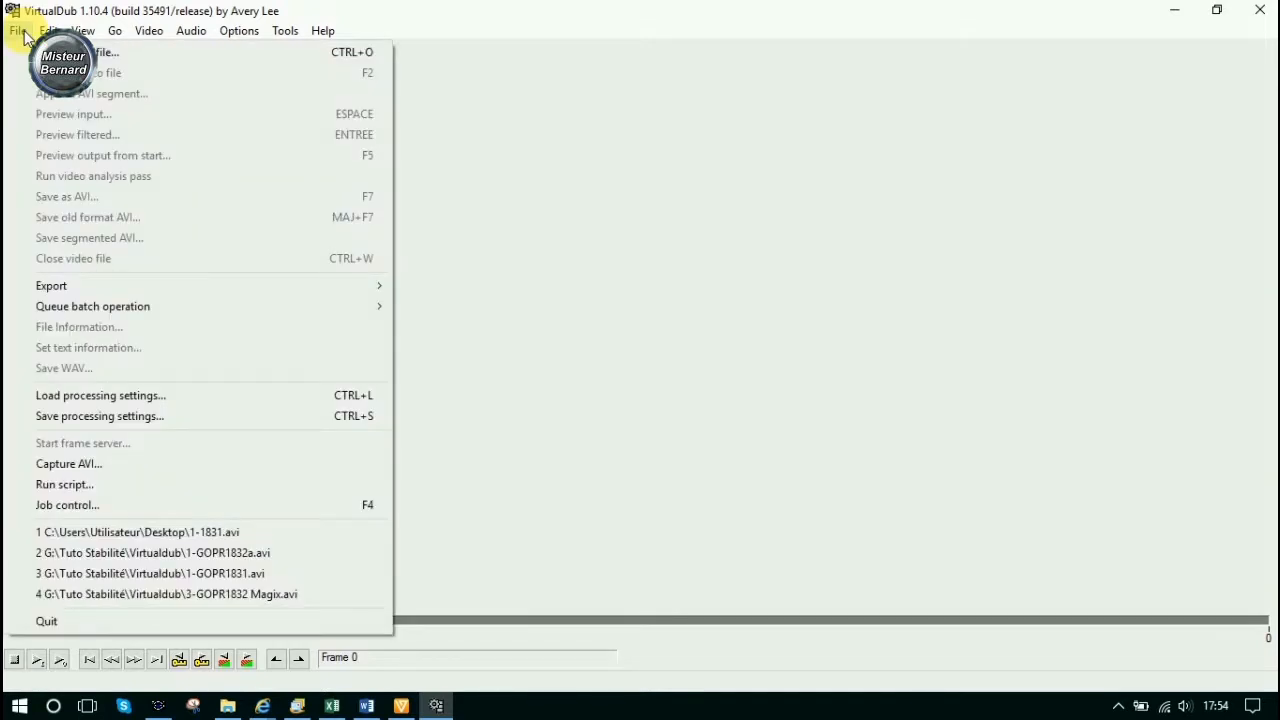
left_click(27, 52)
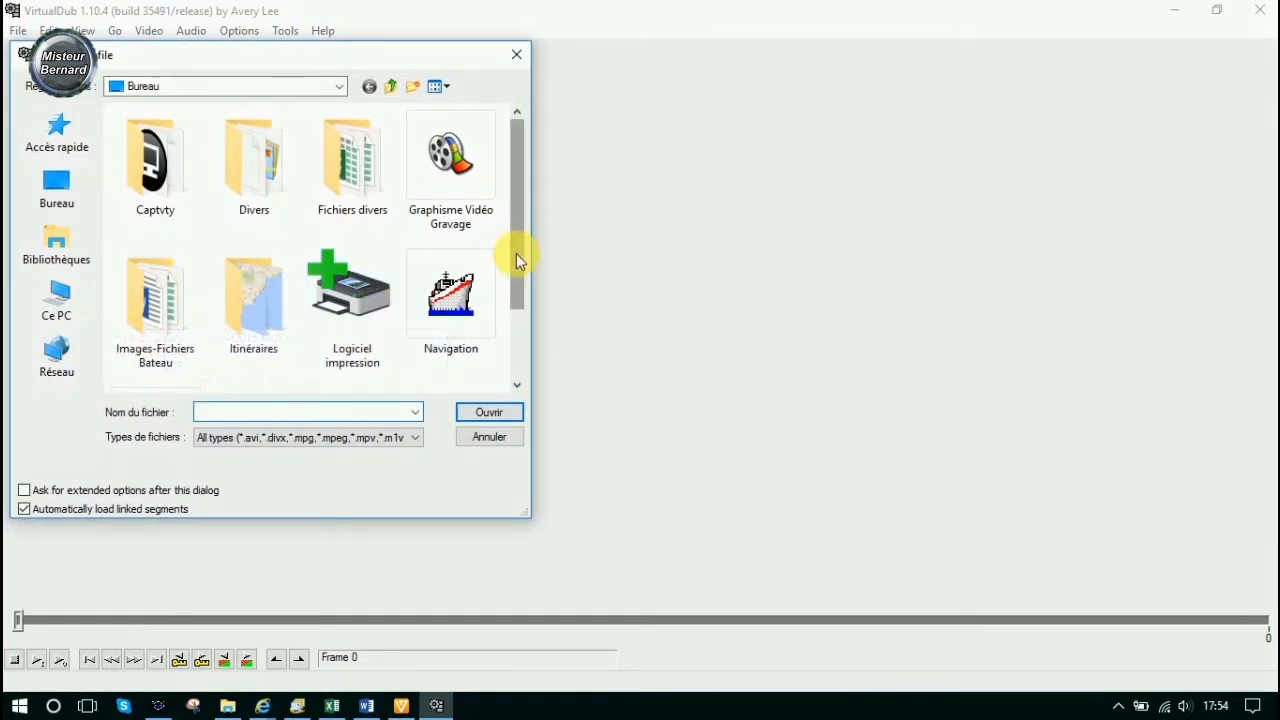
left_click_drag(517, 260, 517, 379)
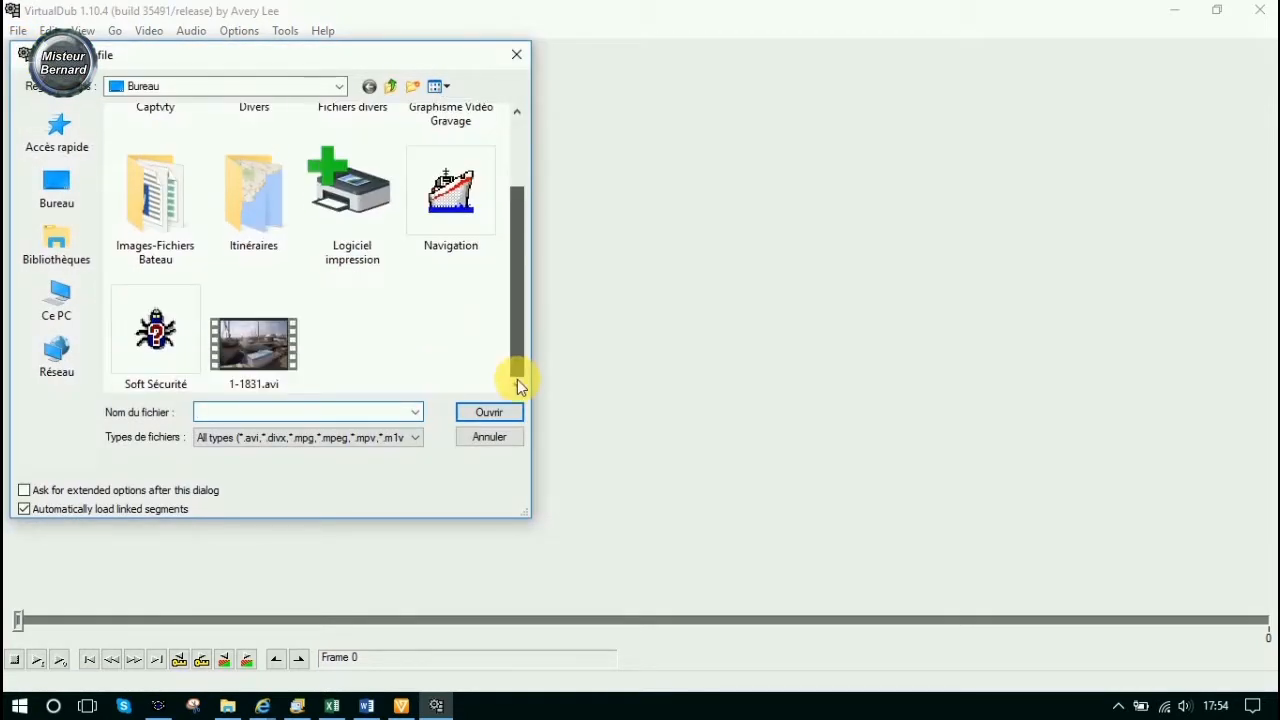
left_click(260, 342)
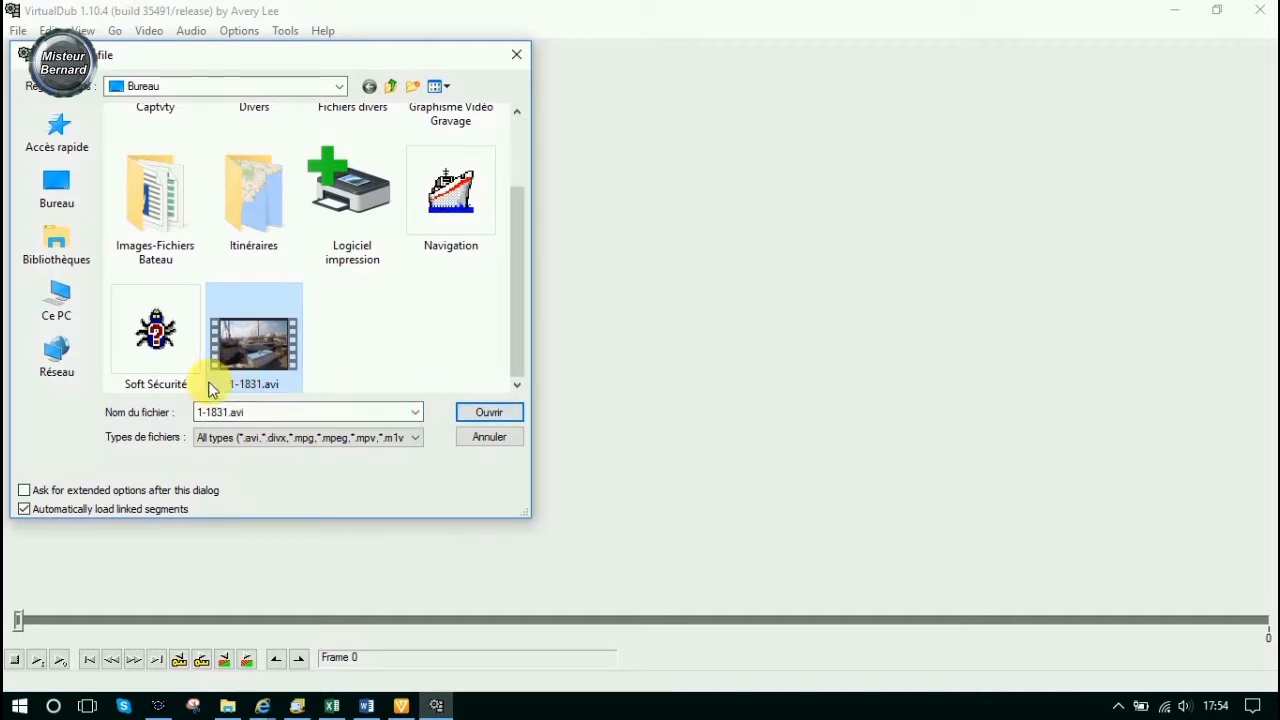
left_click(467, 417)
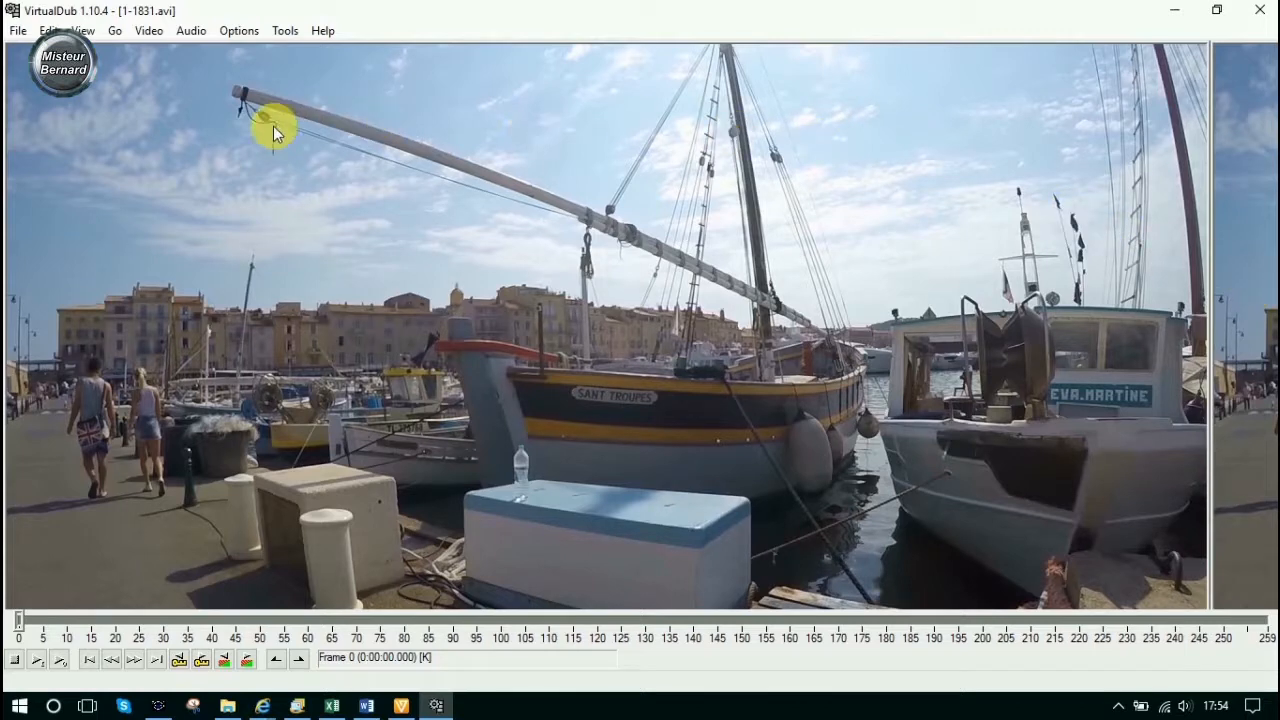
- Set the zoom of both the source and output video previews to 50%
right_click(275, 170)
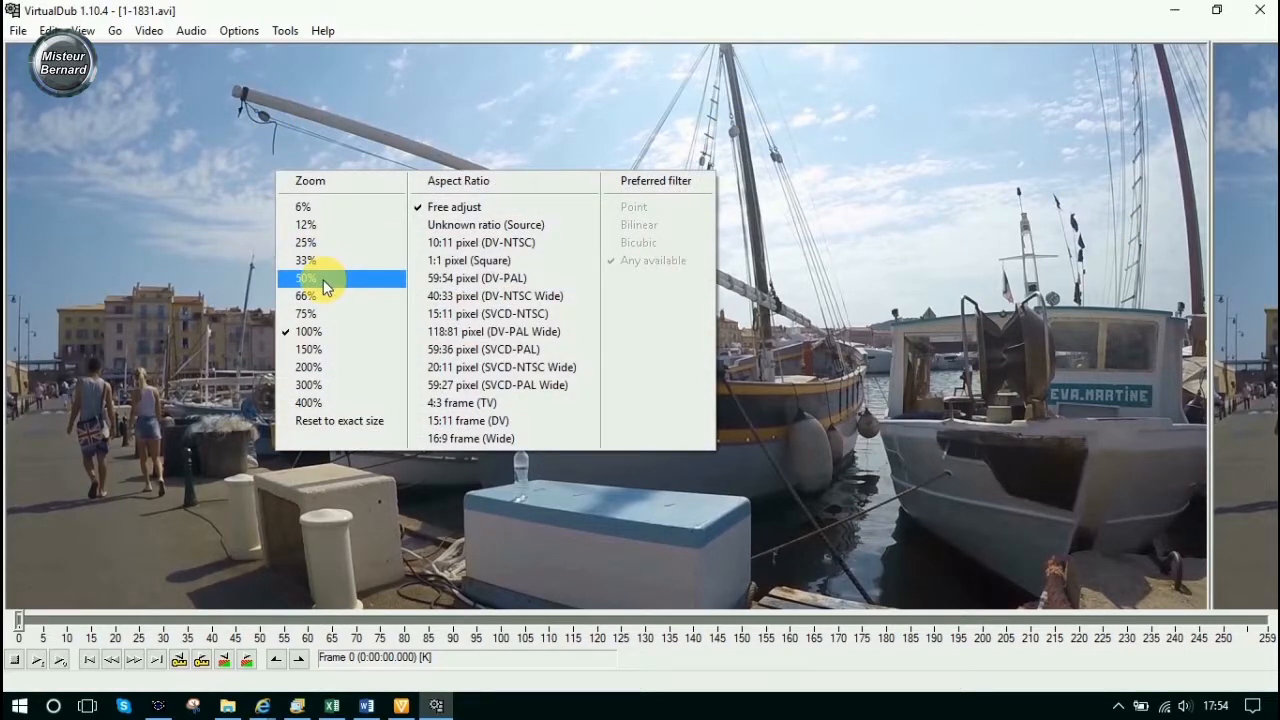
left_click(322, 282)
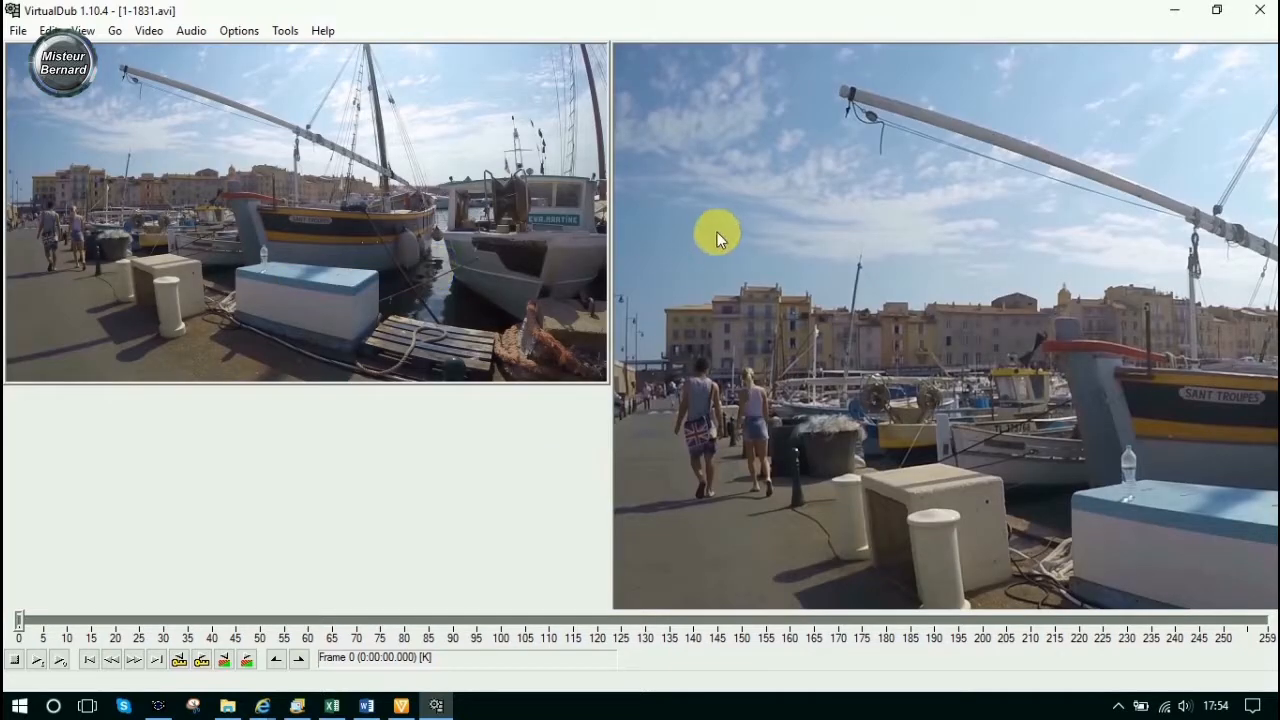
right_click(717, 233)
left_click(740, 340)
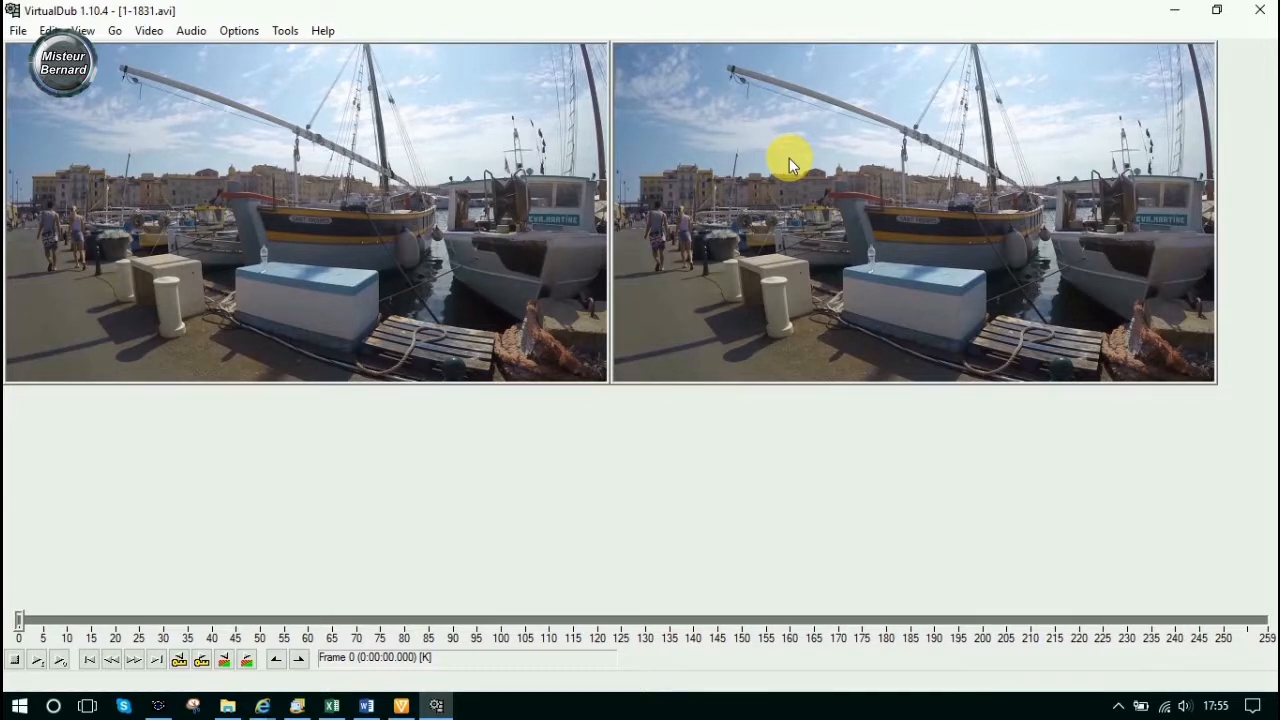
- Open the list of video filters available to add and select Deshaker v3.1
left_click(142, 31)
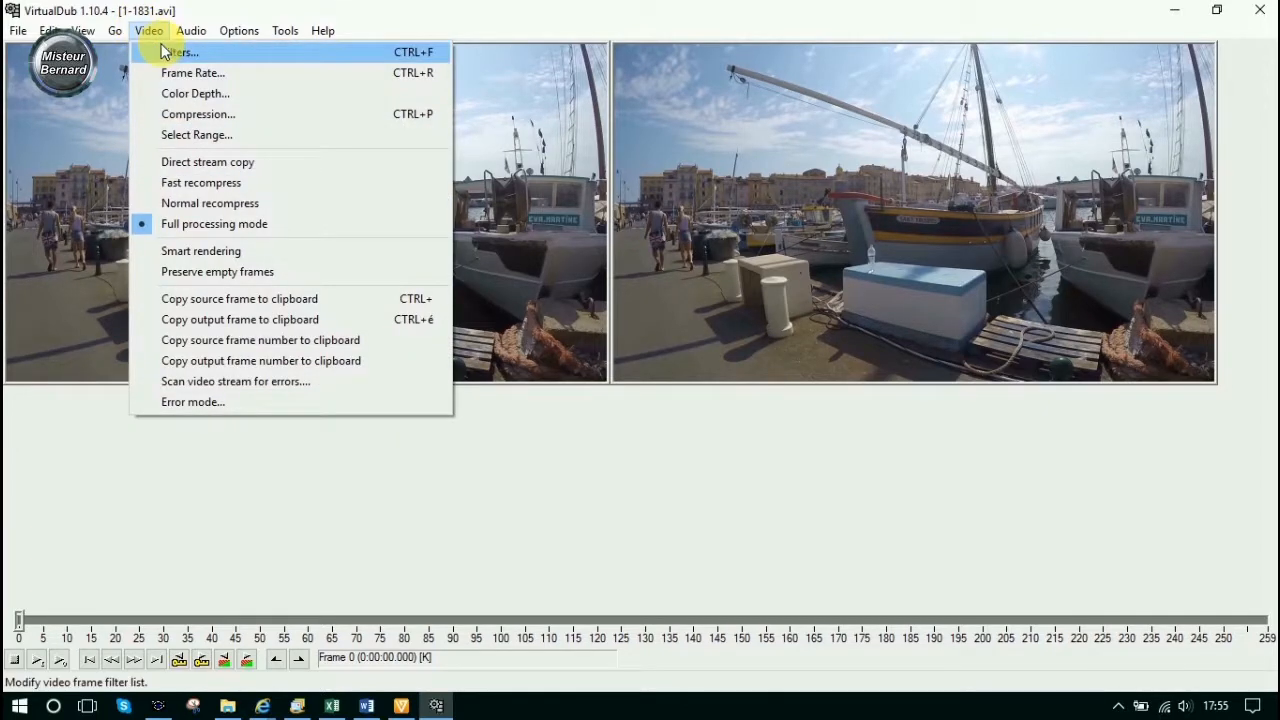
left_click(165, 52)
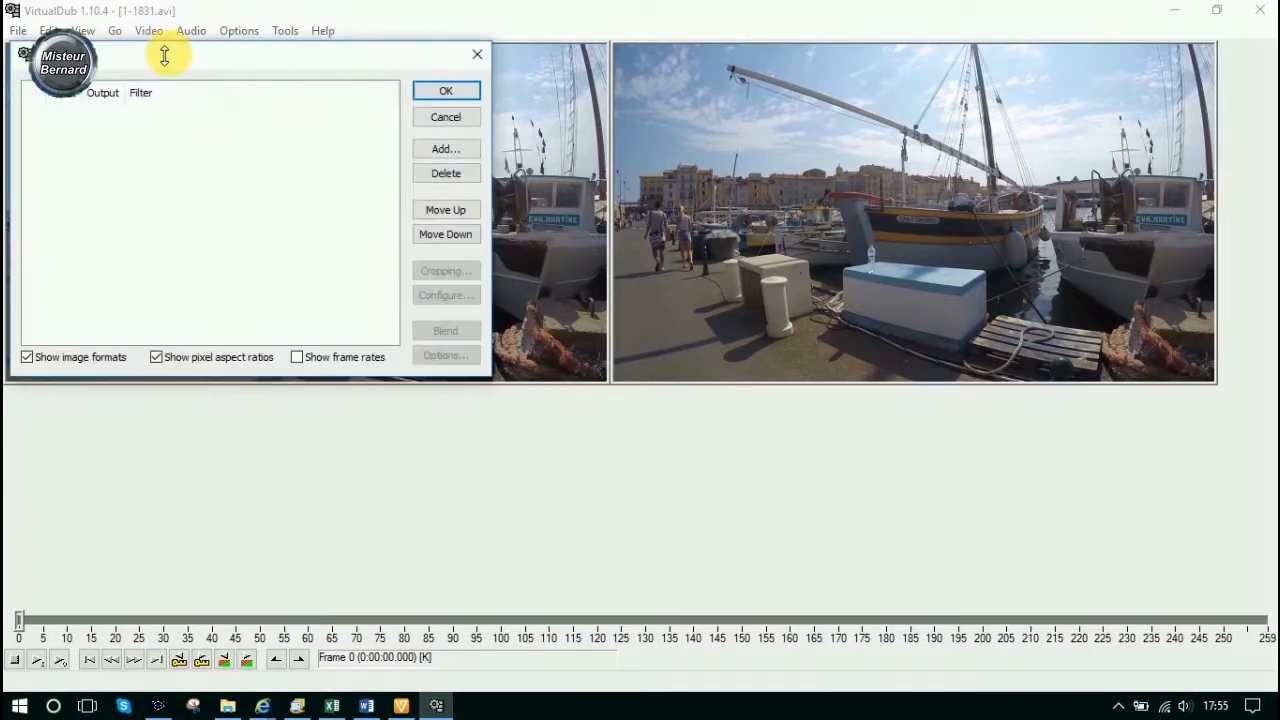
left_click(445, 149)
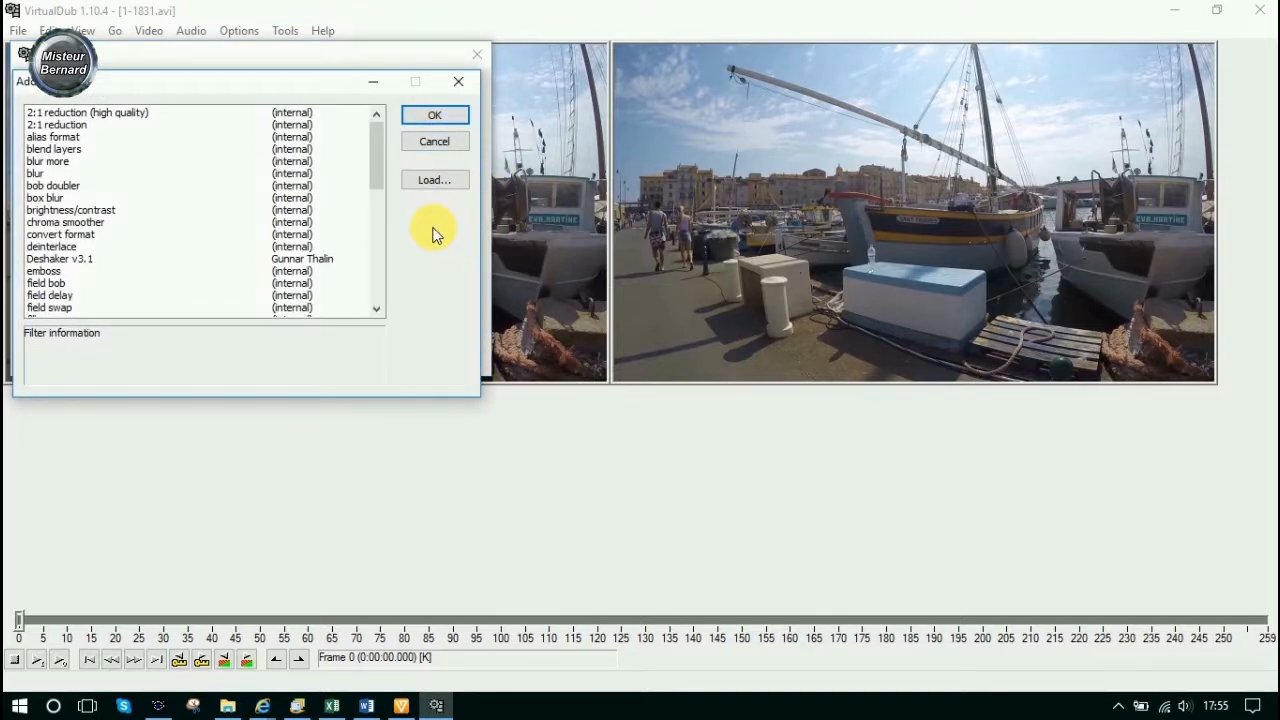
left_click(66, 259)
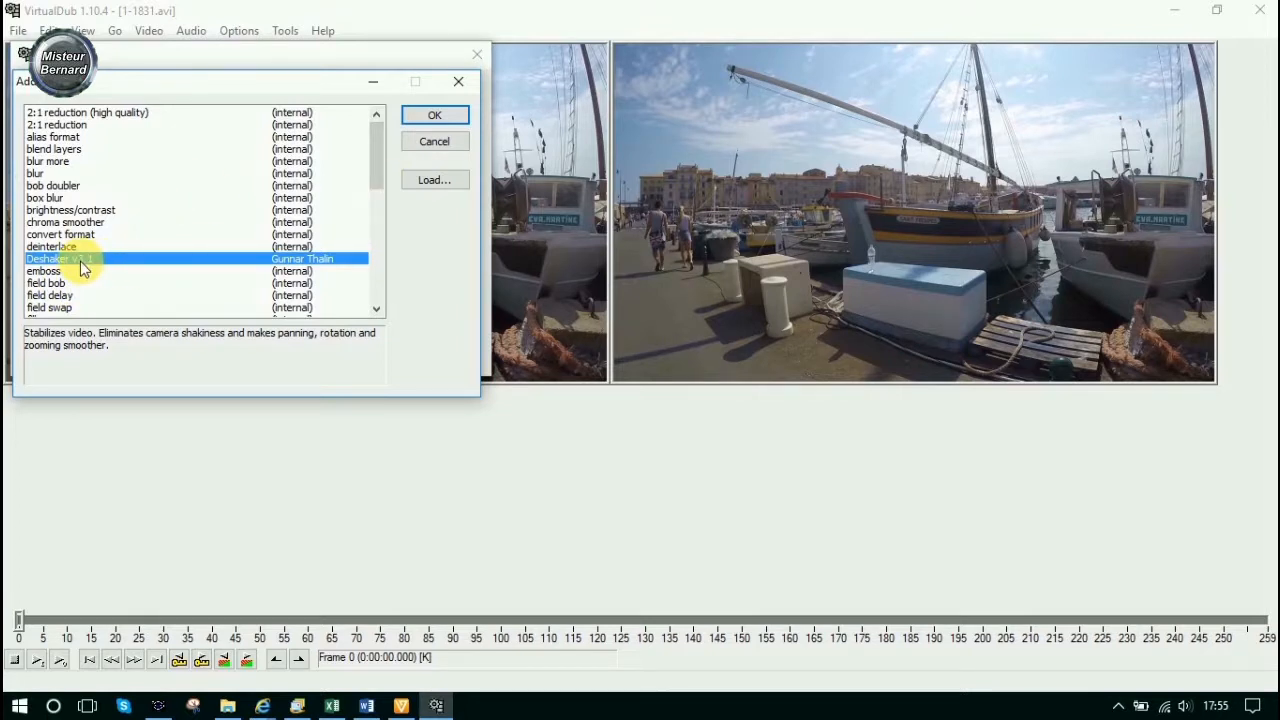
left_click(428, 184)
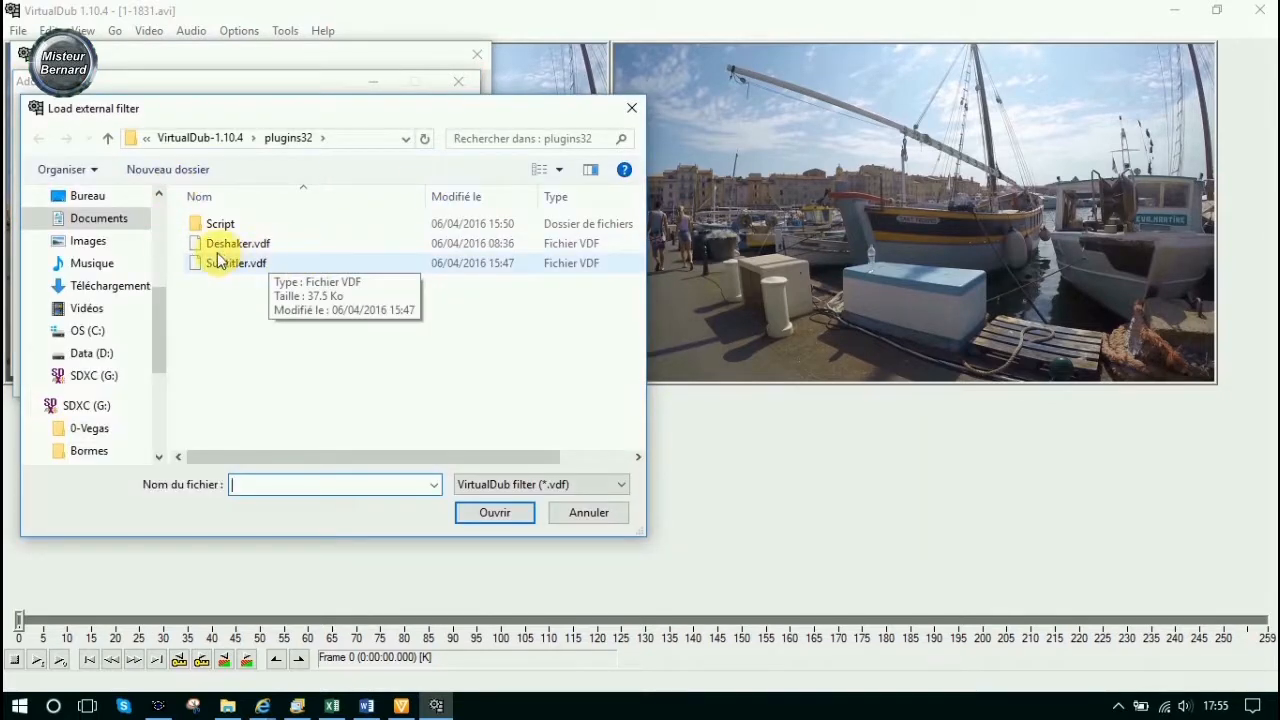
left_click(218, 245)
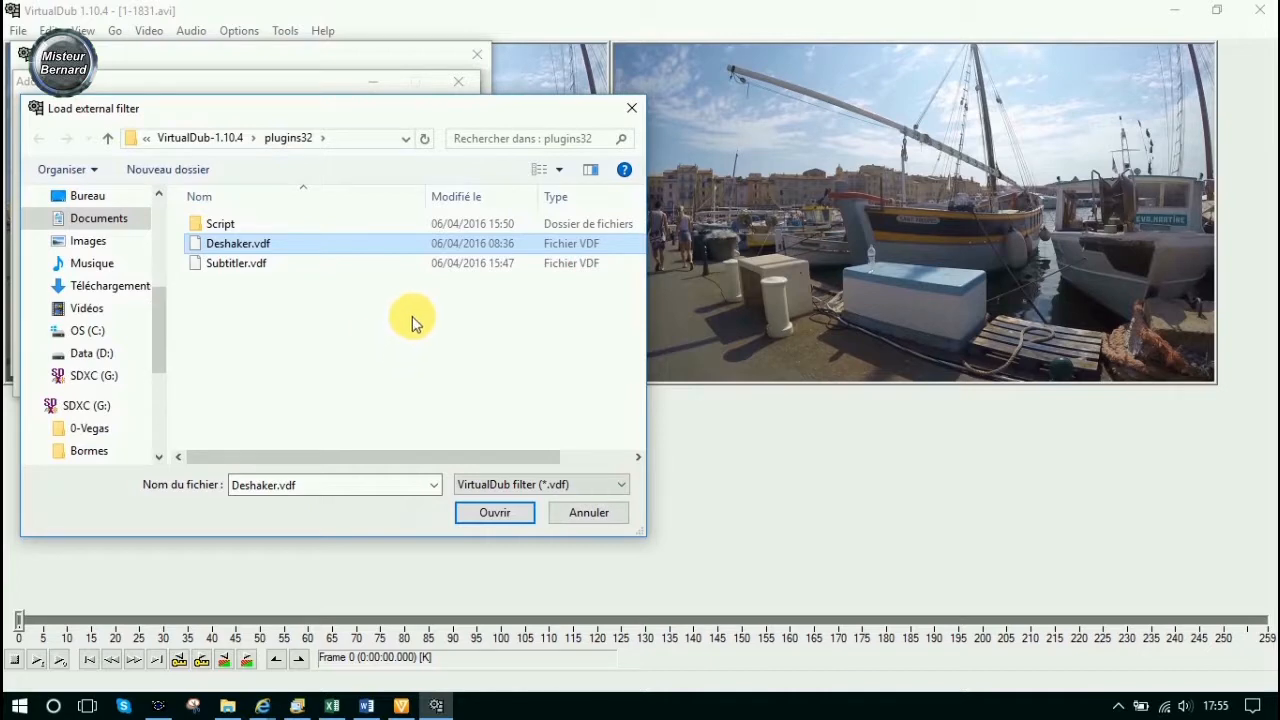
left_click(585, 522)
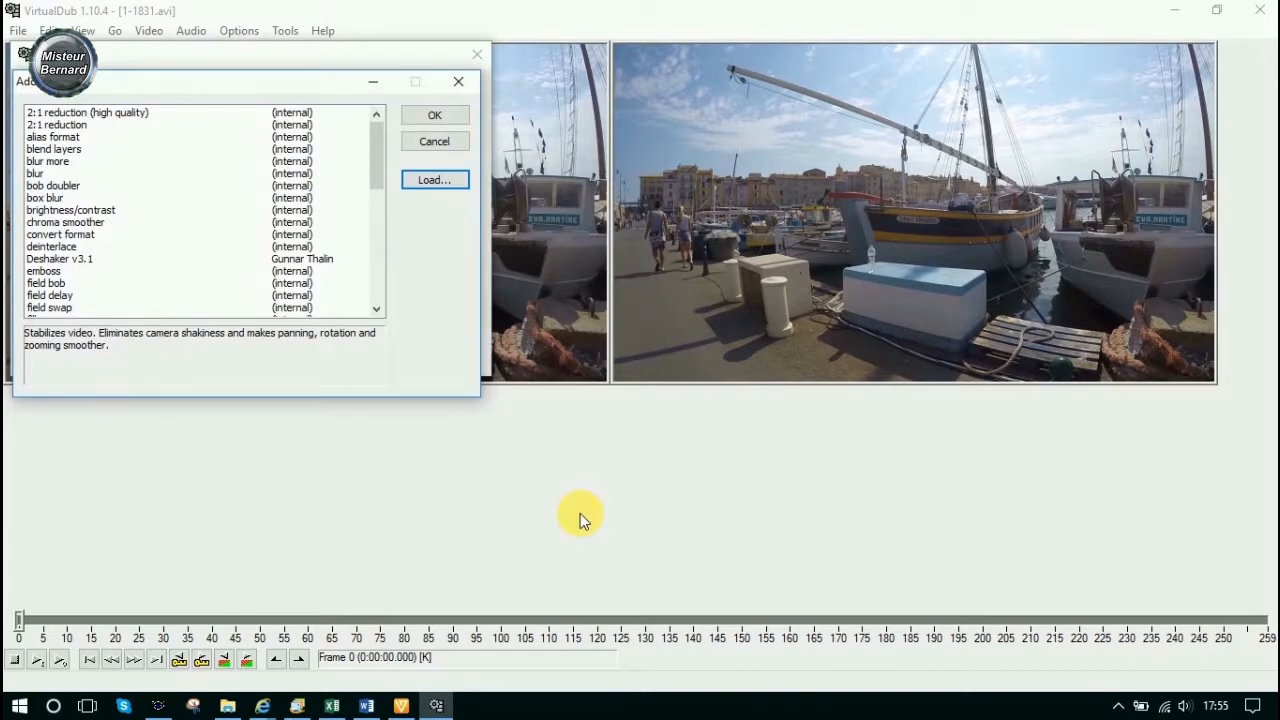
- Add the Deshaker v3.1 filter for Pass 1 with Scale set to Half and Use pixels set to Every 4th
left_click(44, 259)
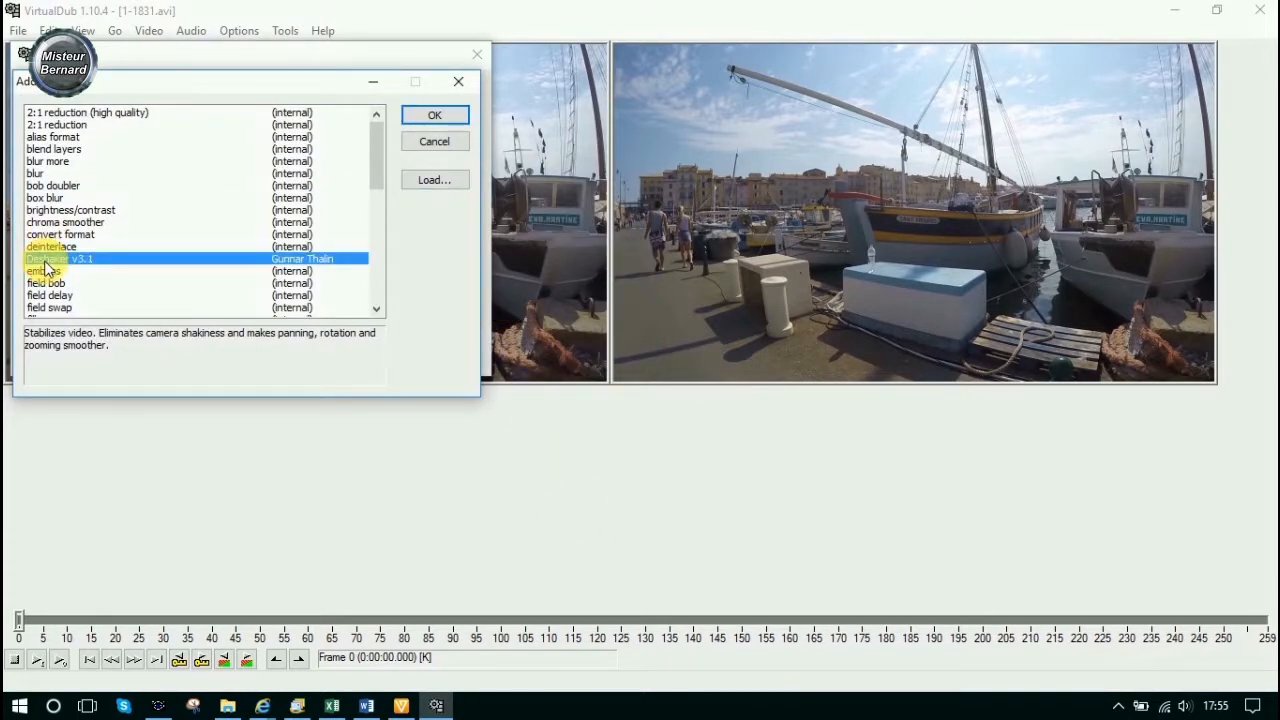
left_click(451, 115)
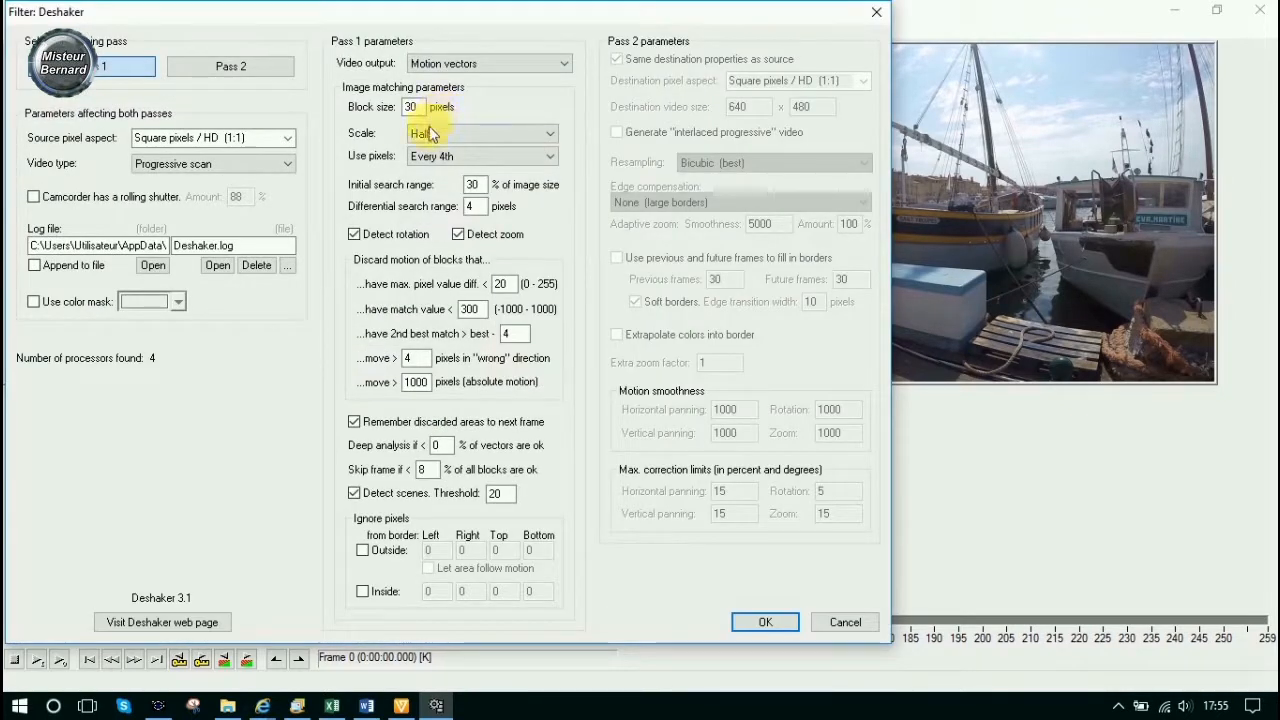
left_click_drag(514, 20, 697, 30)
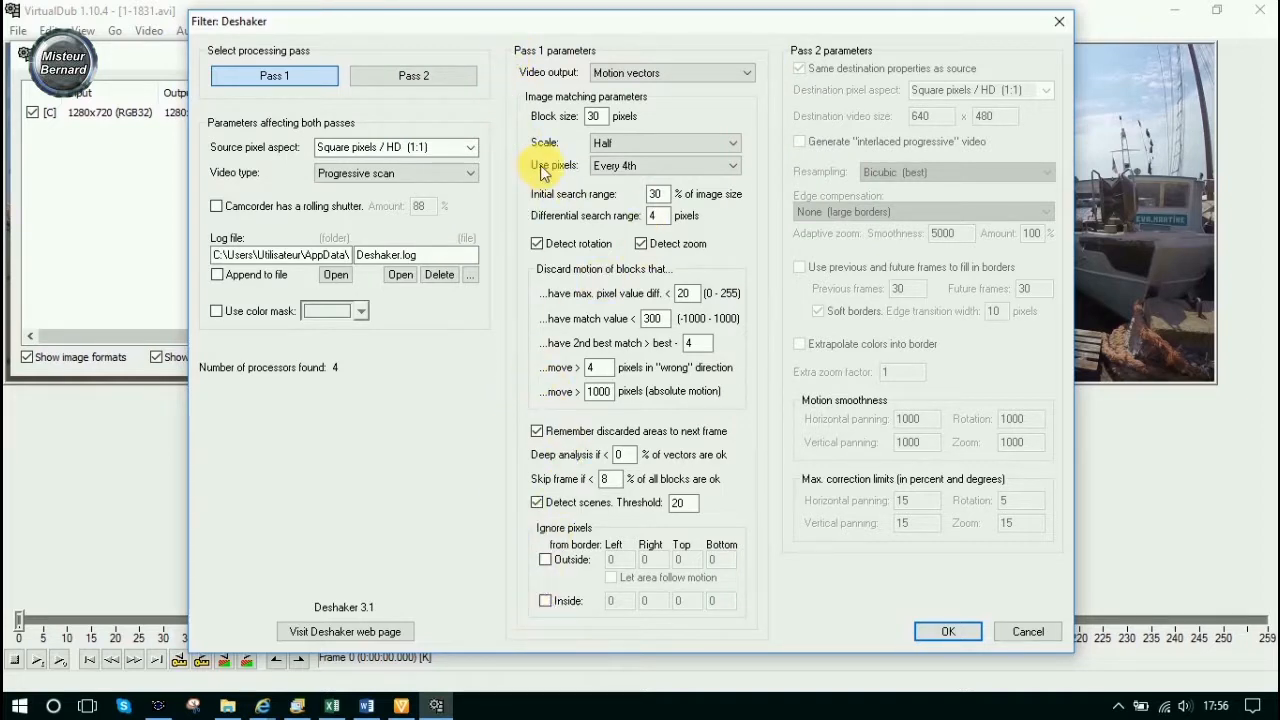
left_click(733, 145)
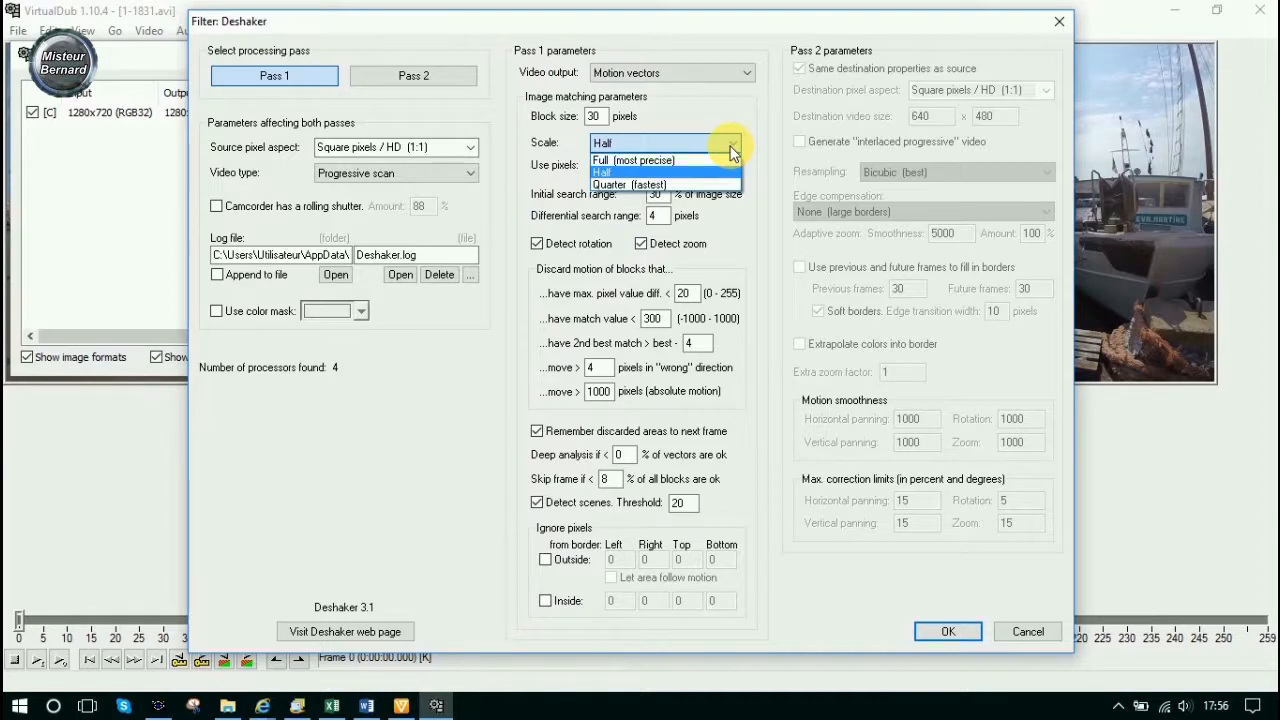
left_click(620, 172)
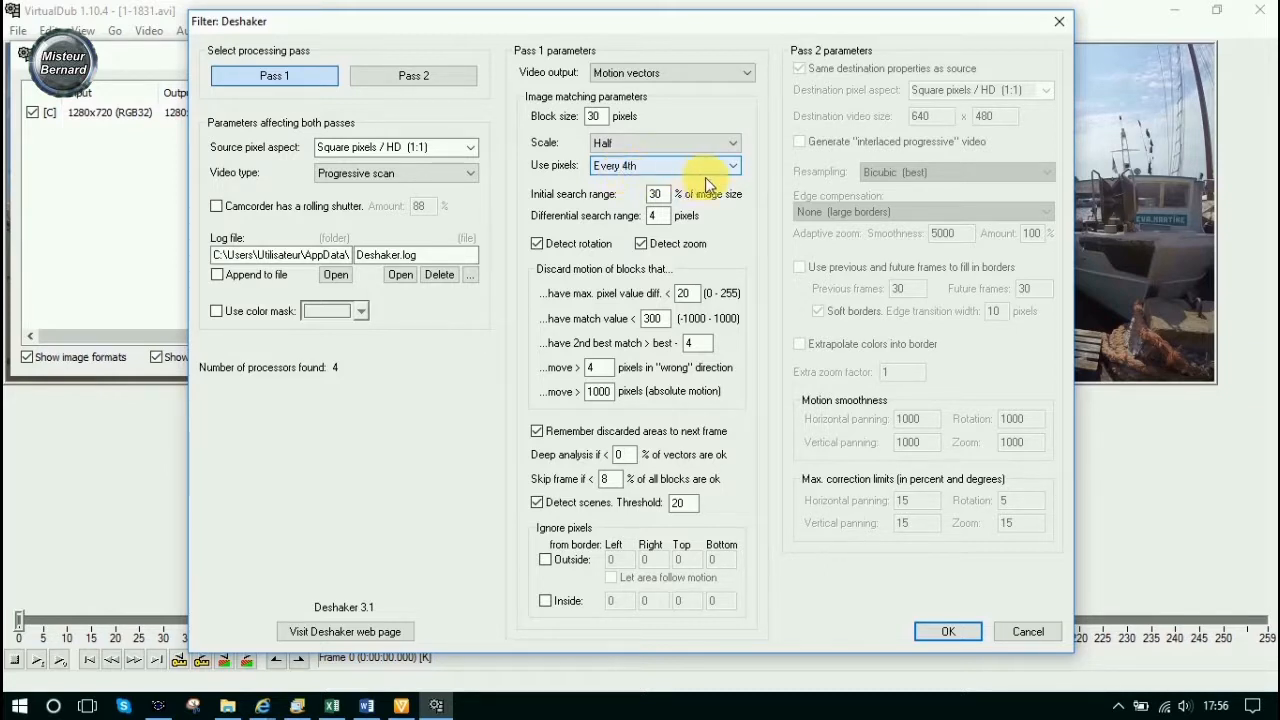
left_click(735, 167)
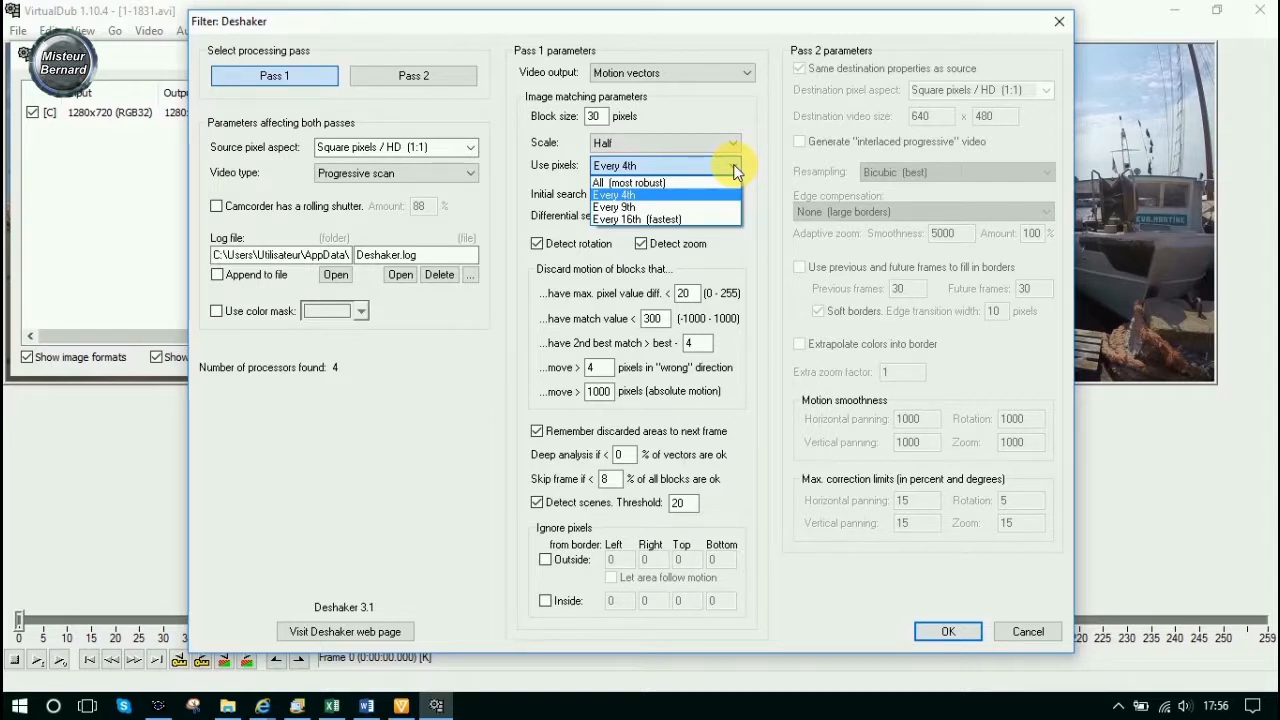
left_click(605, 196)
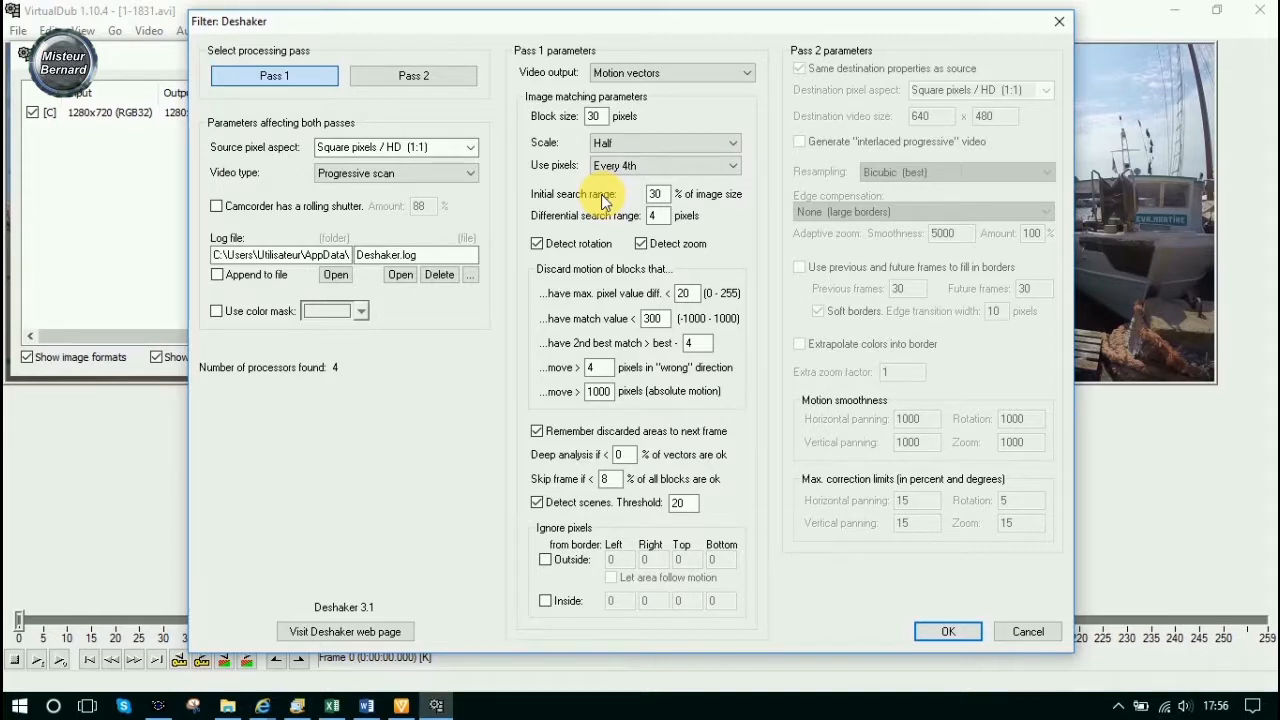
left_click(946, 632)
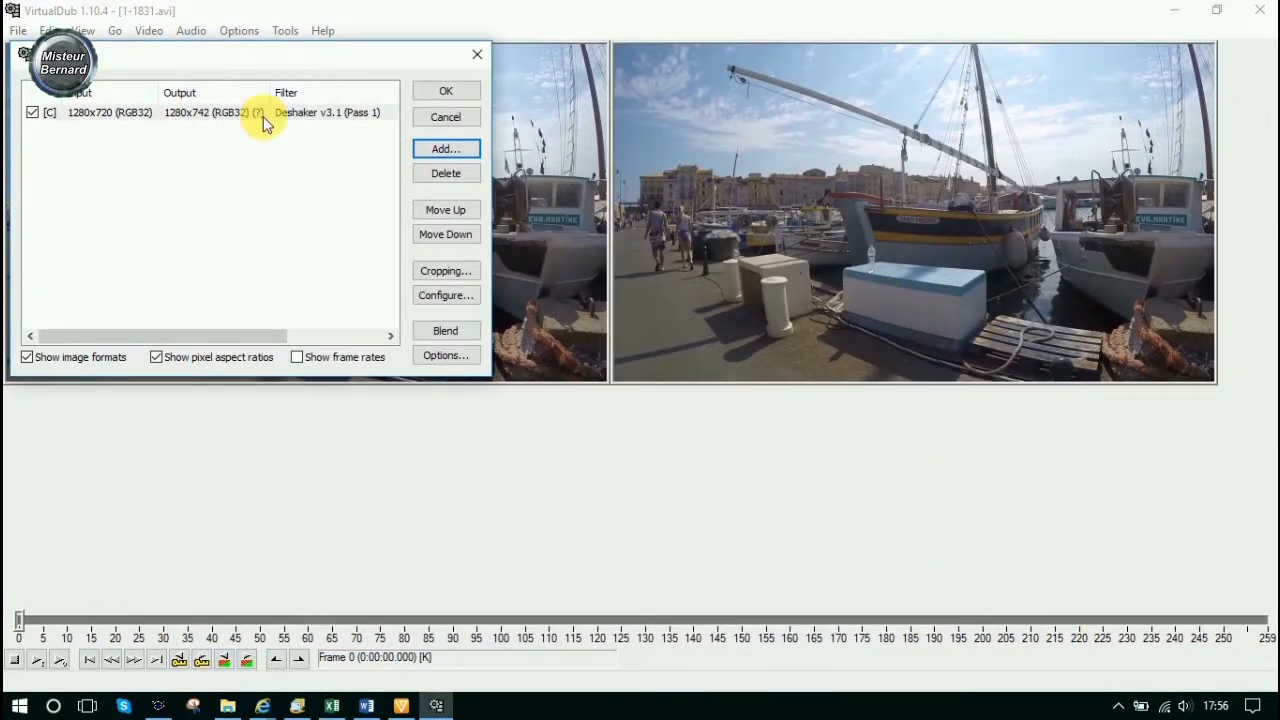
left_click(450, 92)
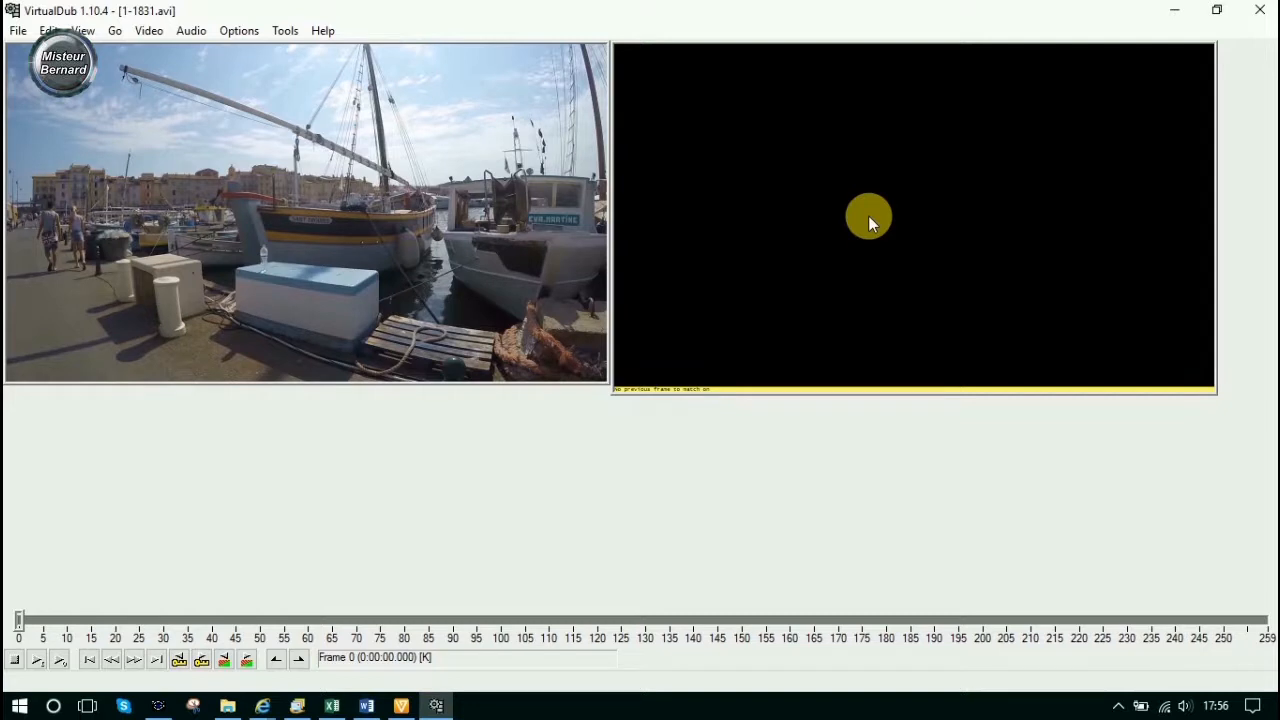
- Run the Deshaker Pass 1 analysis through the whole video with output playback, and return to the first frame
left_click(61, 660)
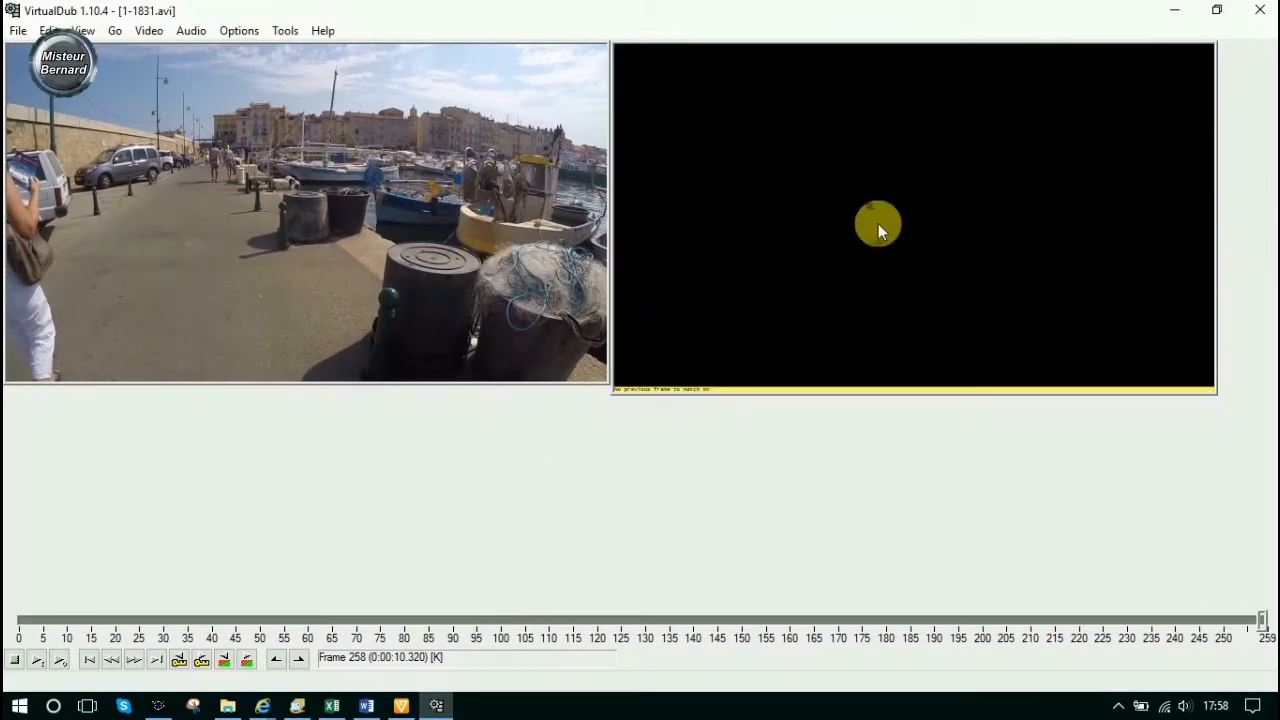
left_click(90, 663)
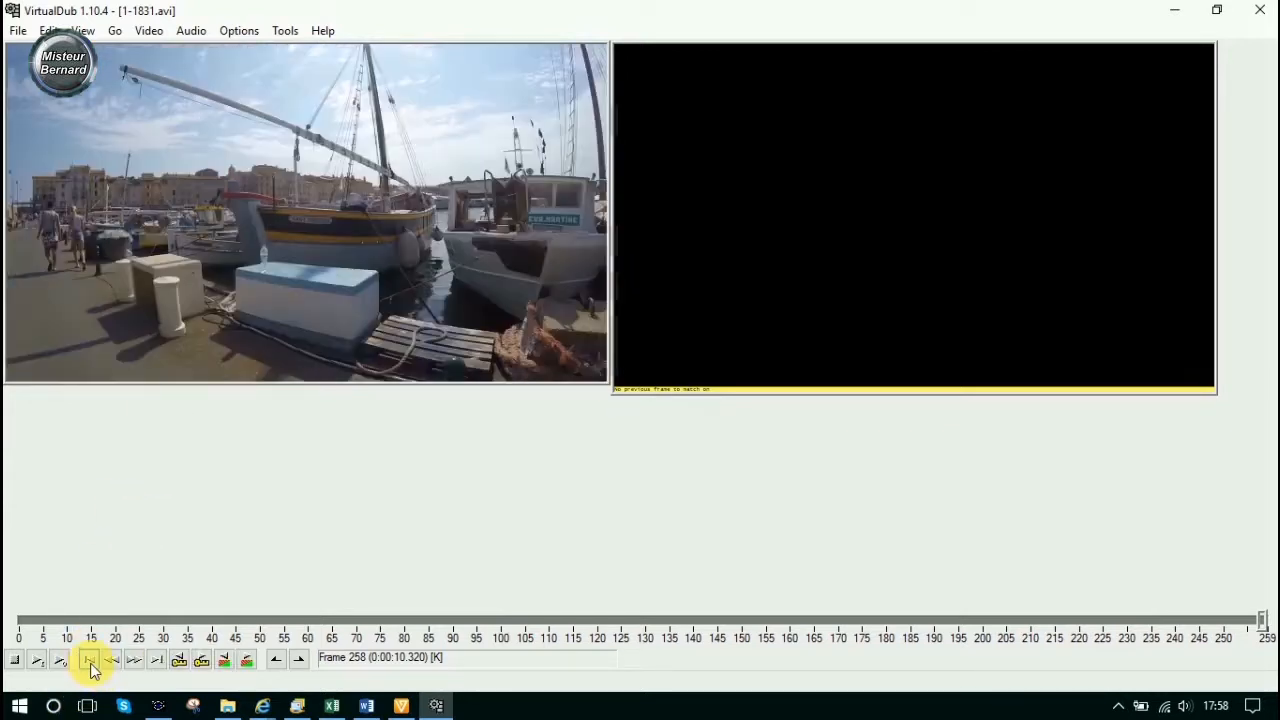
- Switch the existing Deshaker filter to Pass 2 with edge compensation set to None (large borders)
left_click(150, 32)
left_click(169, 55)
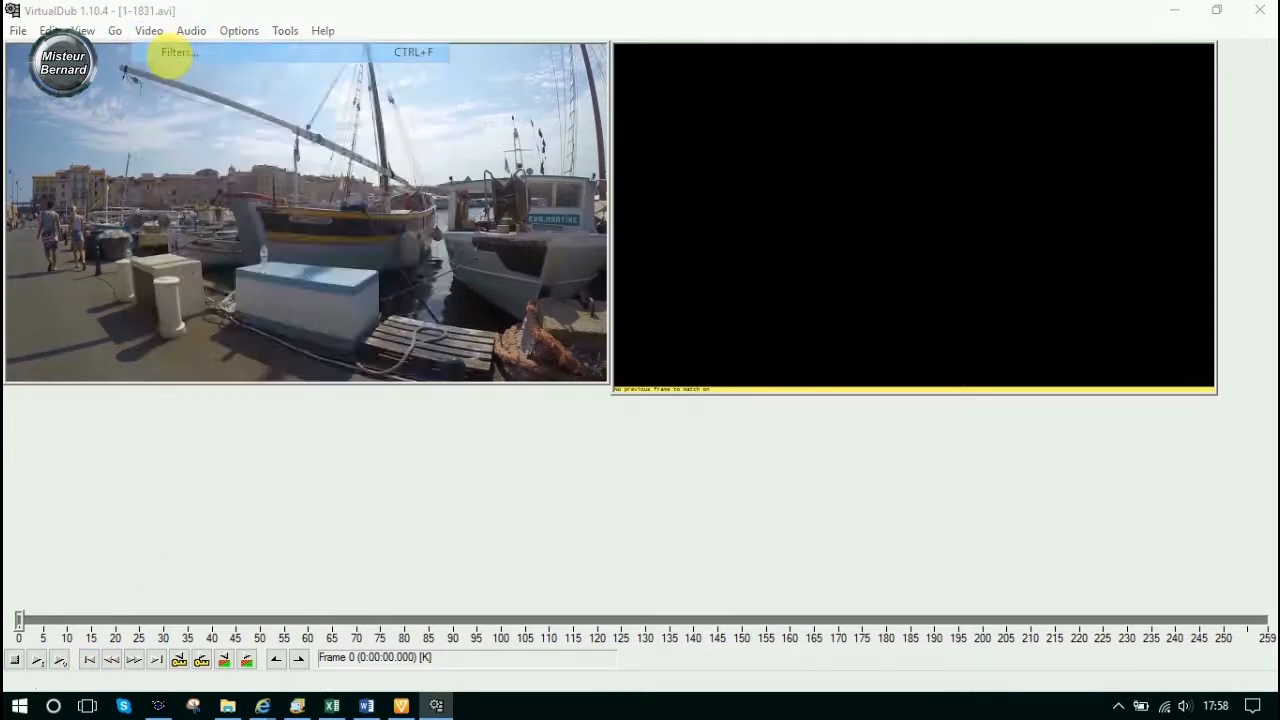
double_click(135, 116)
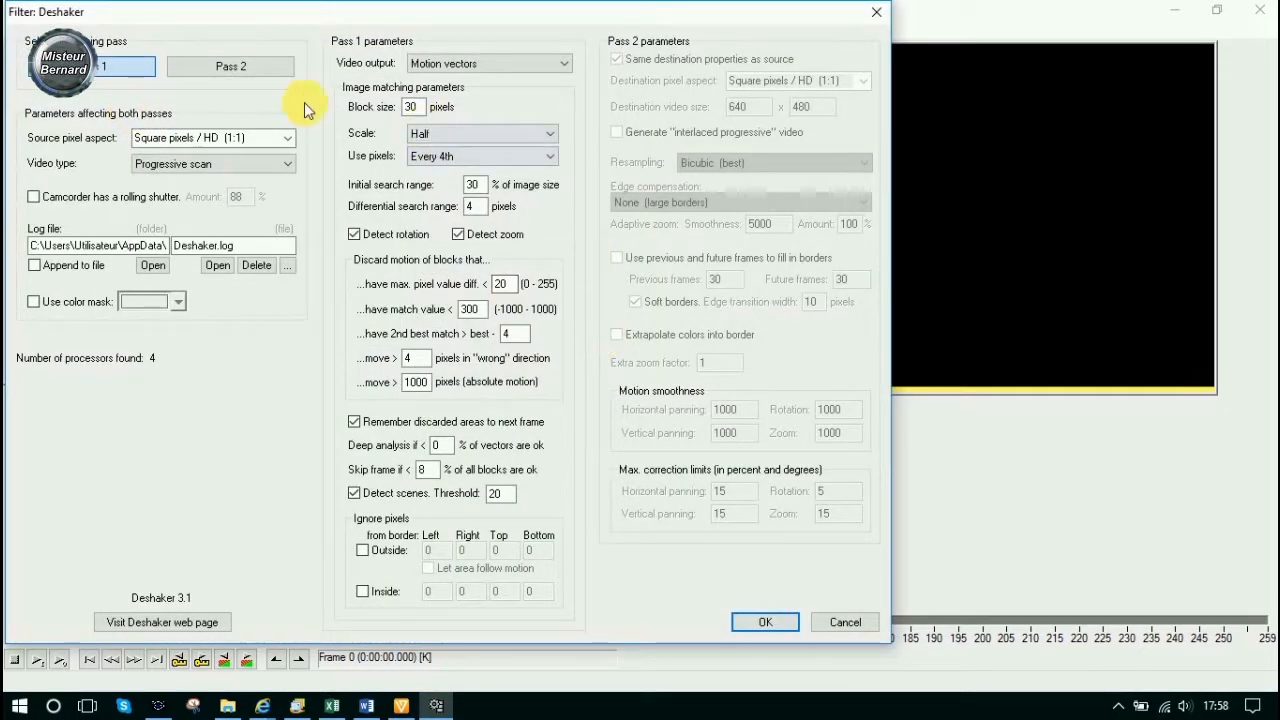
left_click(226, 67)
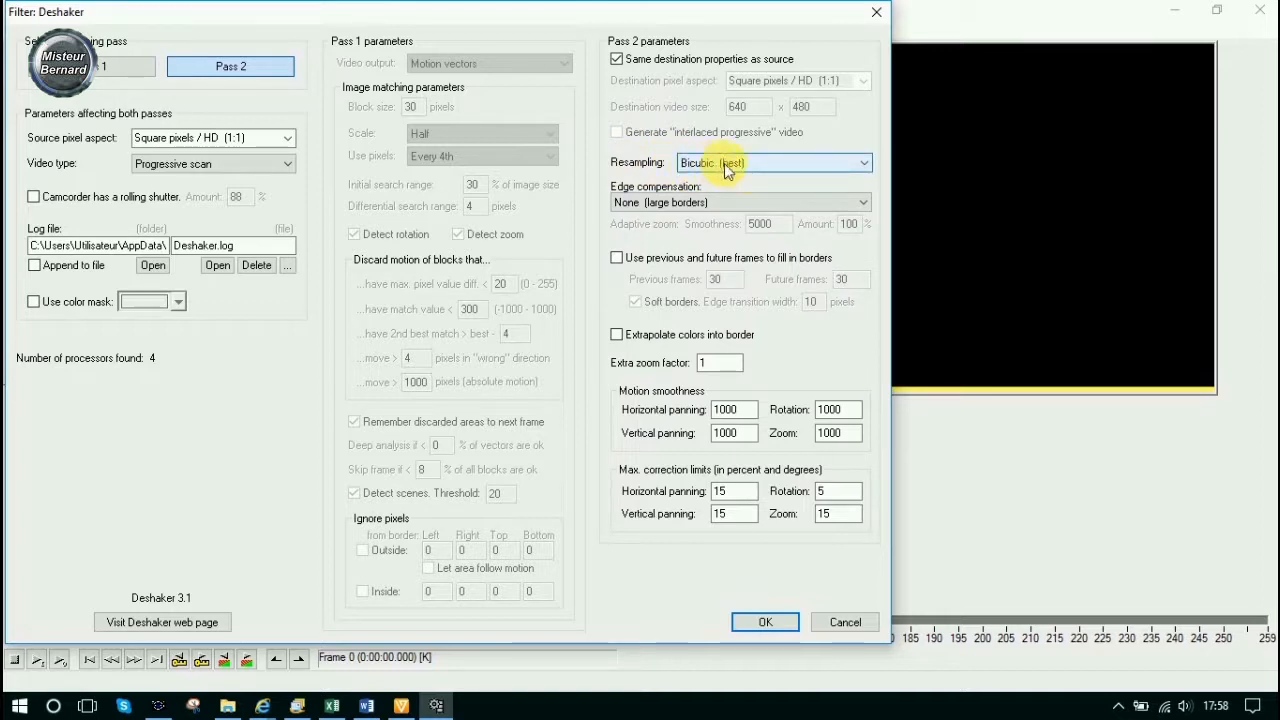
left_click(668, 207)
left_click(648, 206)
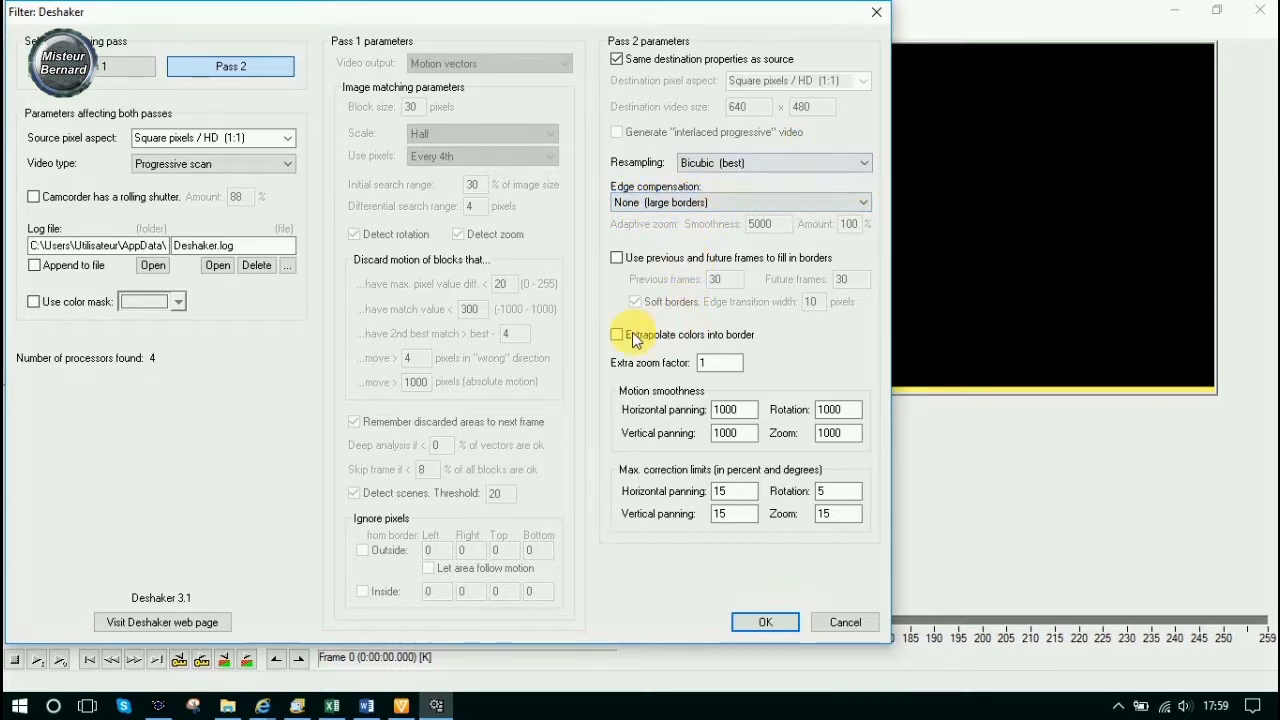
left_click(765, 623)
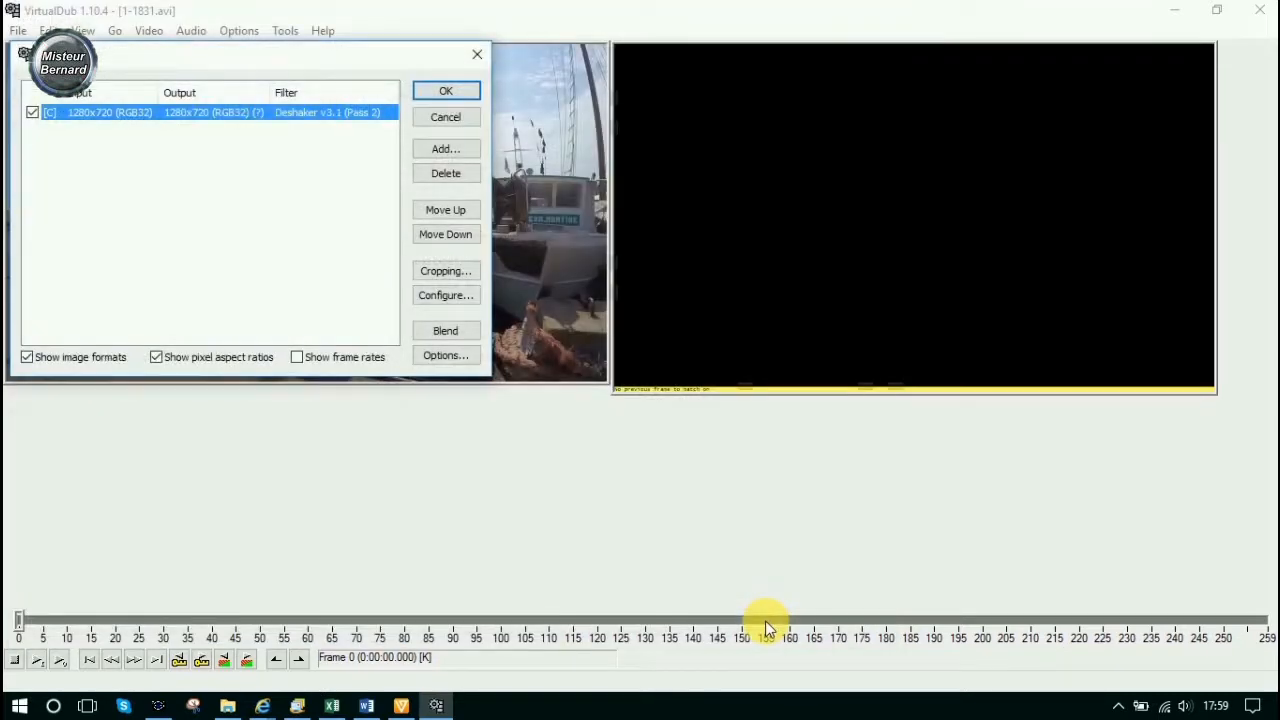
left_click(449, 92)
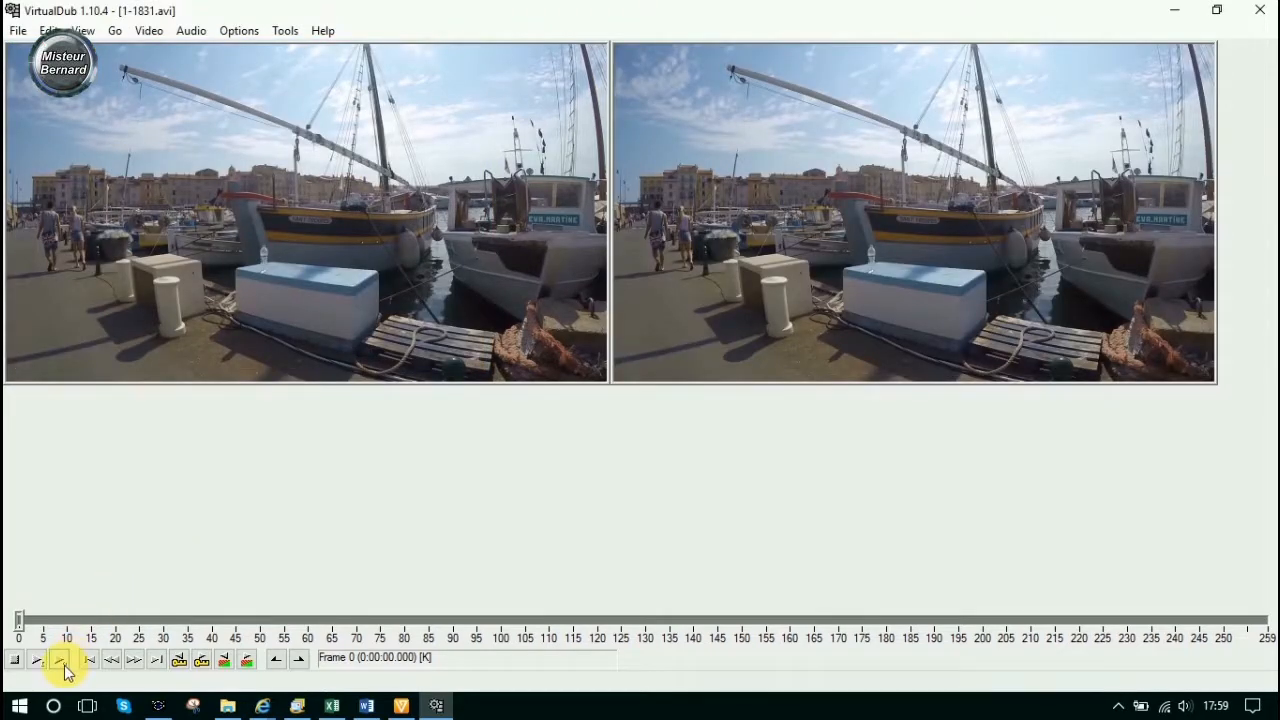
- Play the Pass 2 output beside the source to compare them, stop partway and return to the first frame
left_click(64, 665)
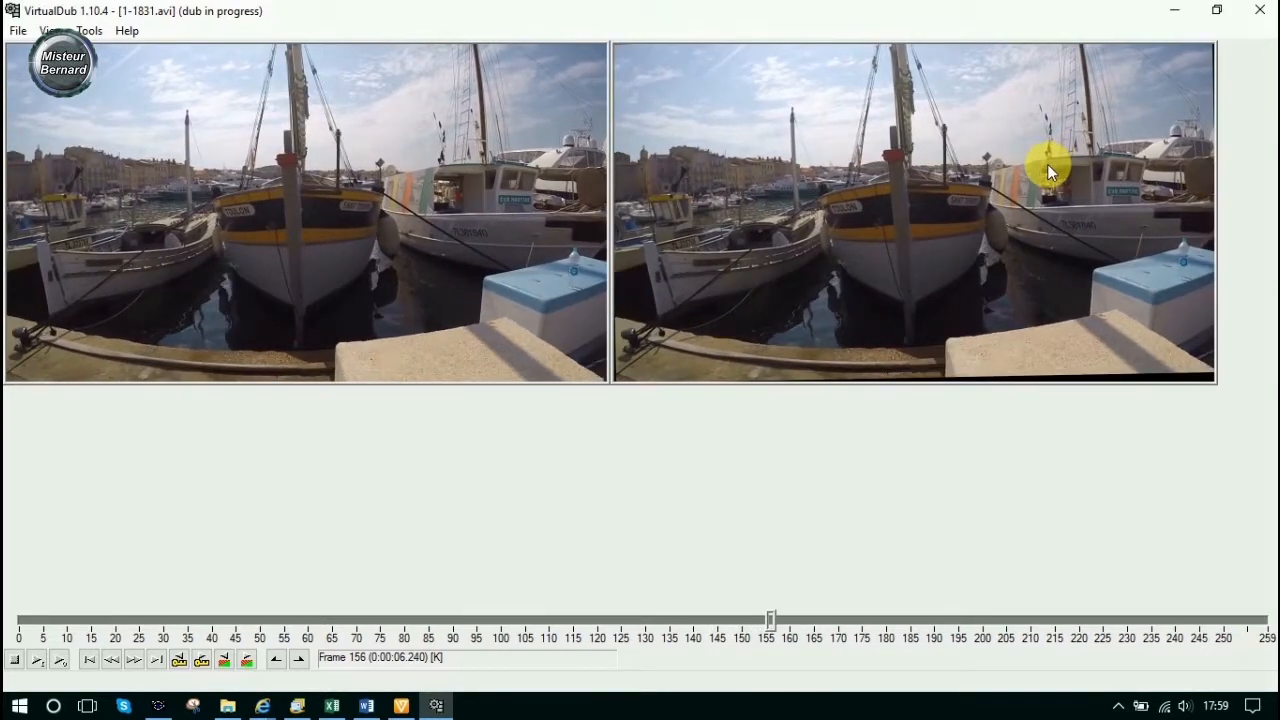
left_click(14, 658)
left_click(89, 661)
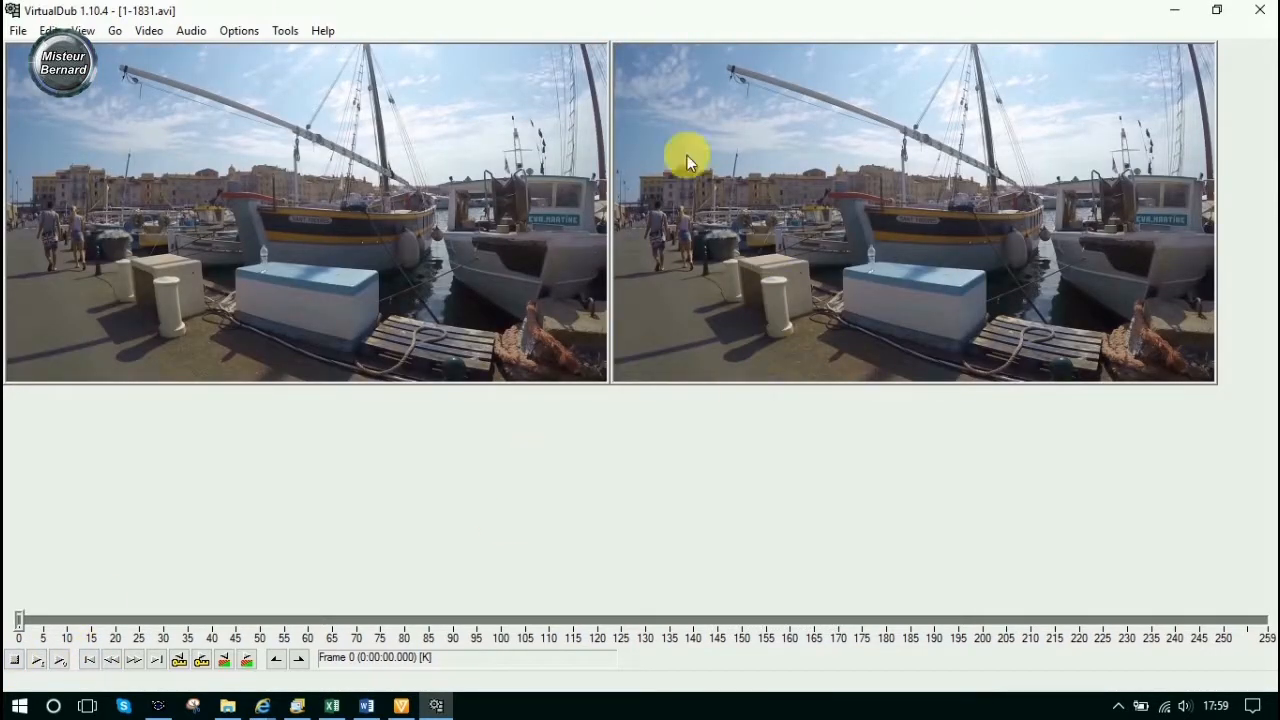
- Set the edge compensation of the Deshaker Pass 2 filter to Adaptive zoom full (no borders)
left_click(149, 31)
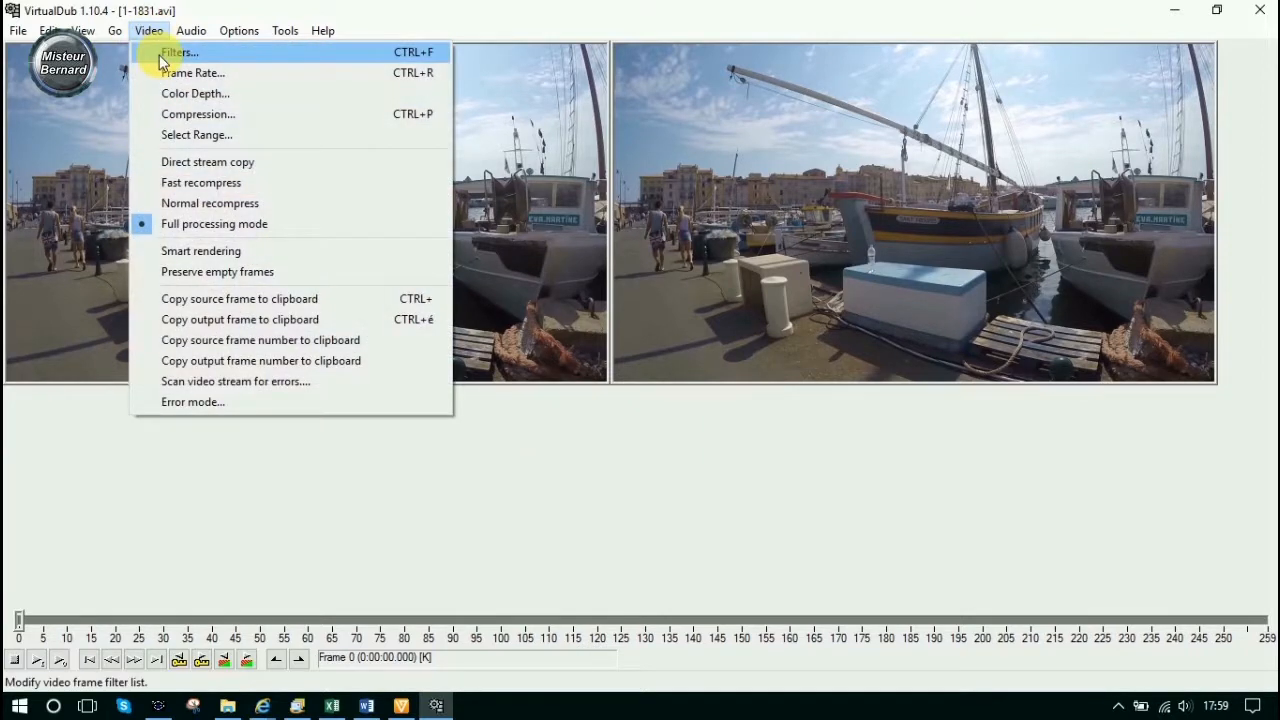
left_click(160, 62)
double_click(129, 116)
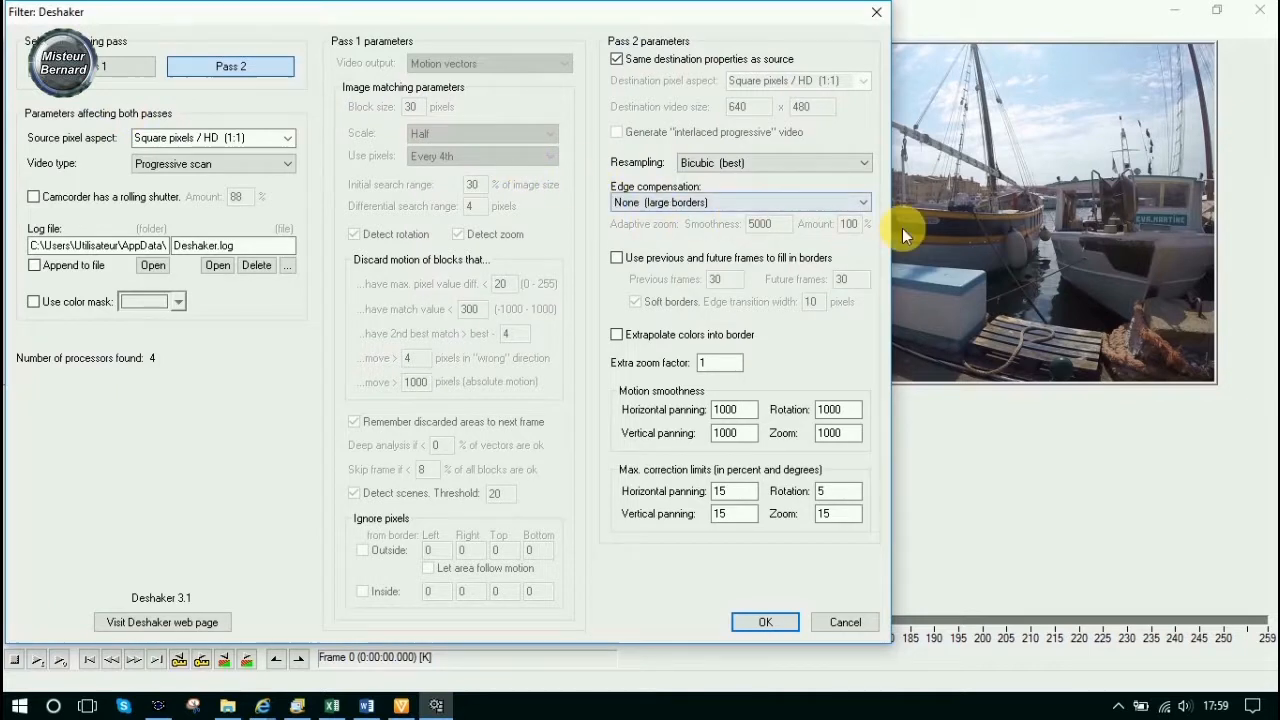
left_click(864, 204)
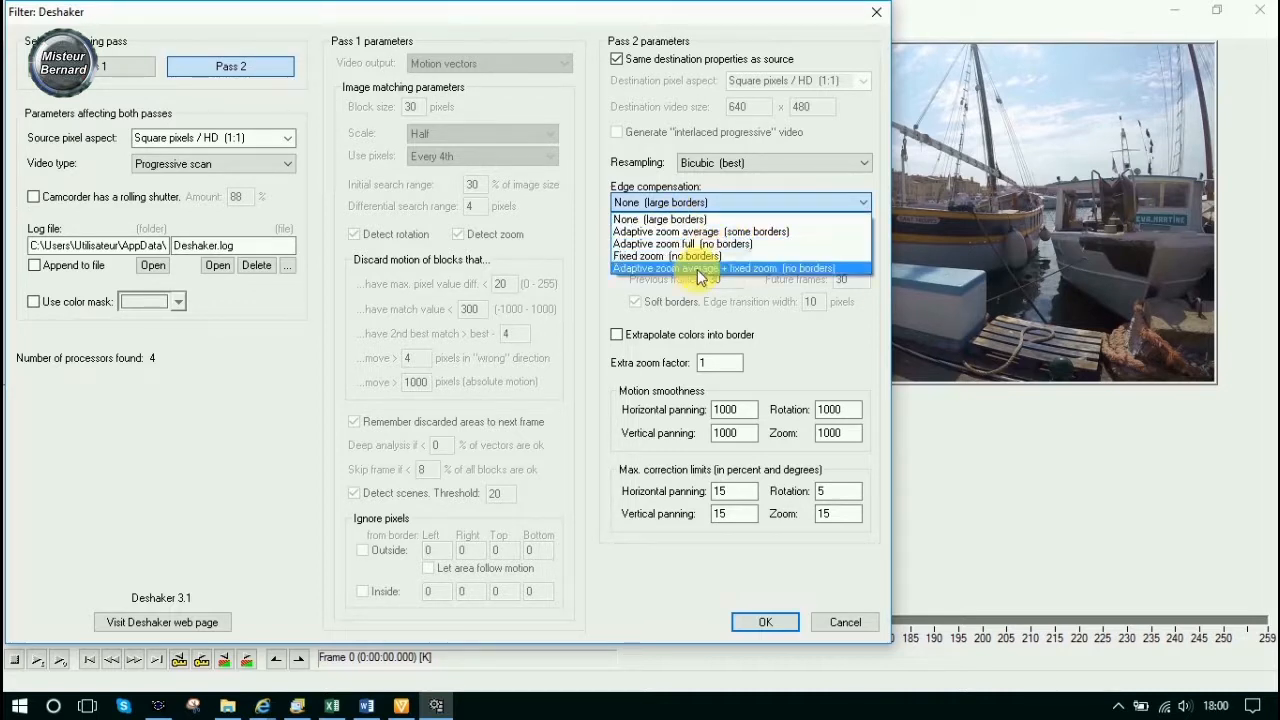
left_click(628, 244)
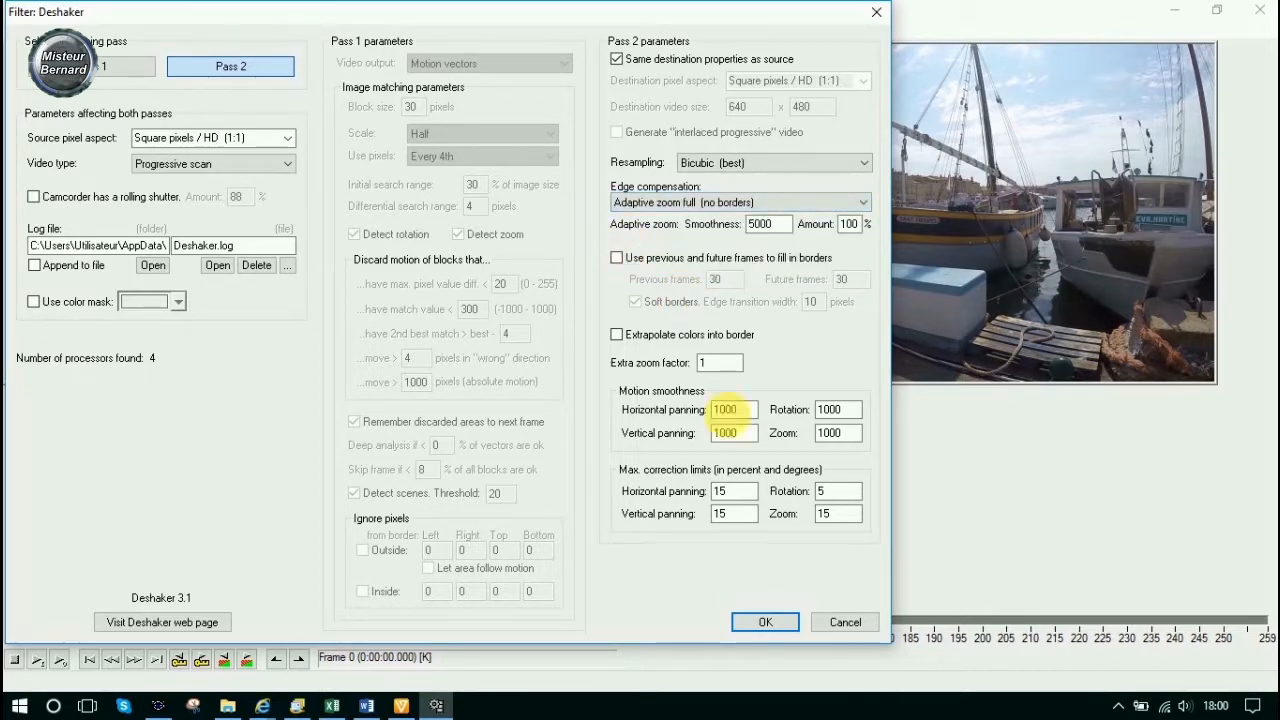
left_click(755, 621)
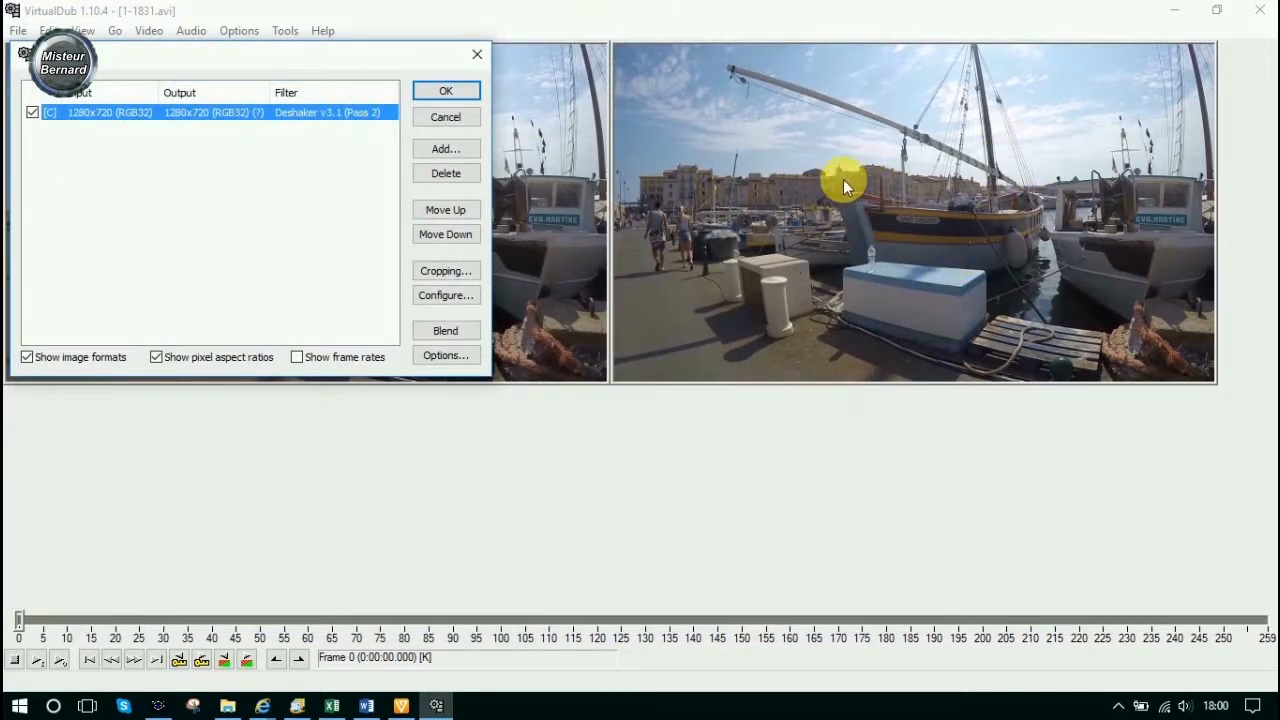
left_click(446, 91)
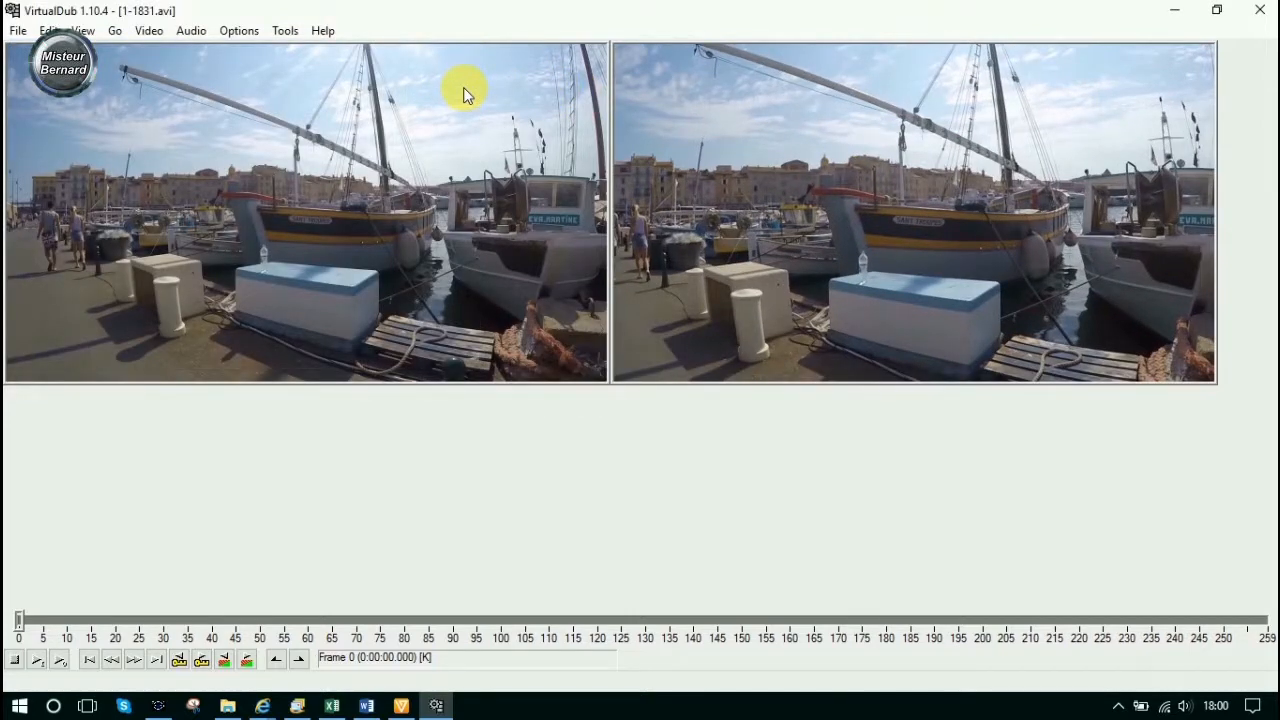
- Set the Deshaker Pass 2 edge compensation to Adaptive zoom average + fixed zoom (no borders)
left_click(150, 31)
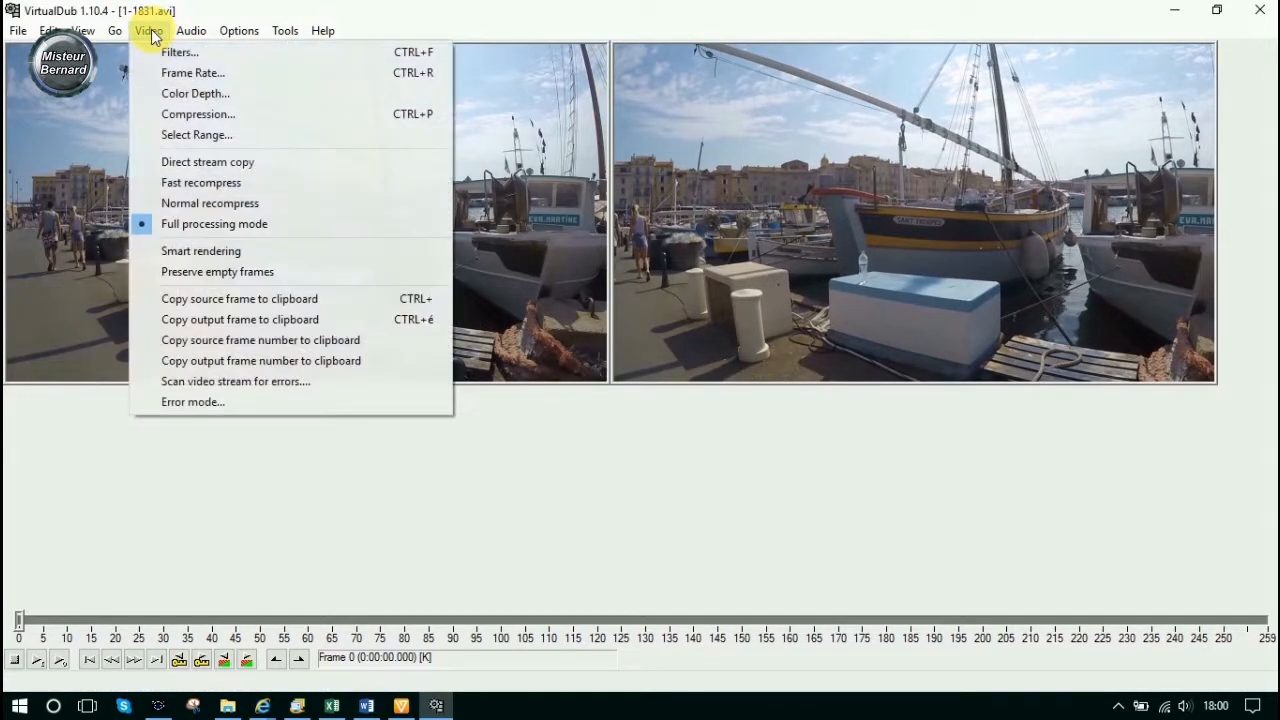
left_click(155, 57)
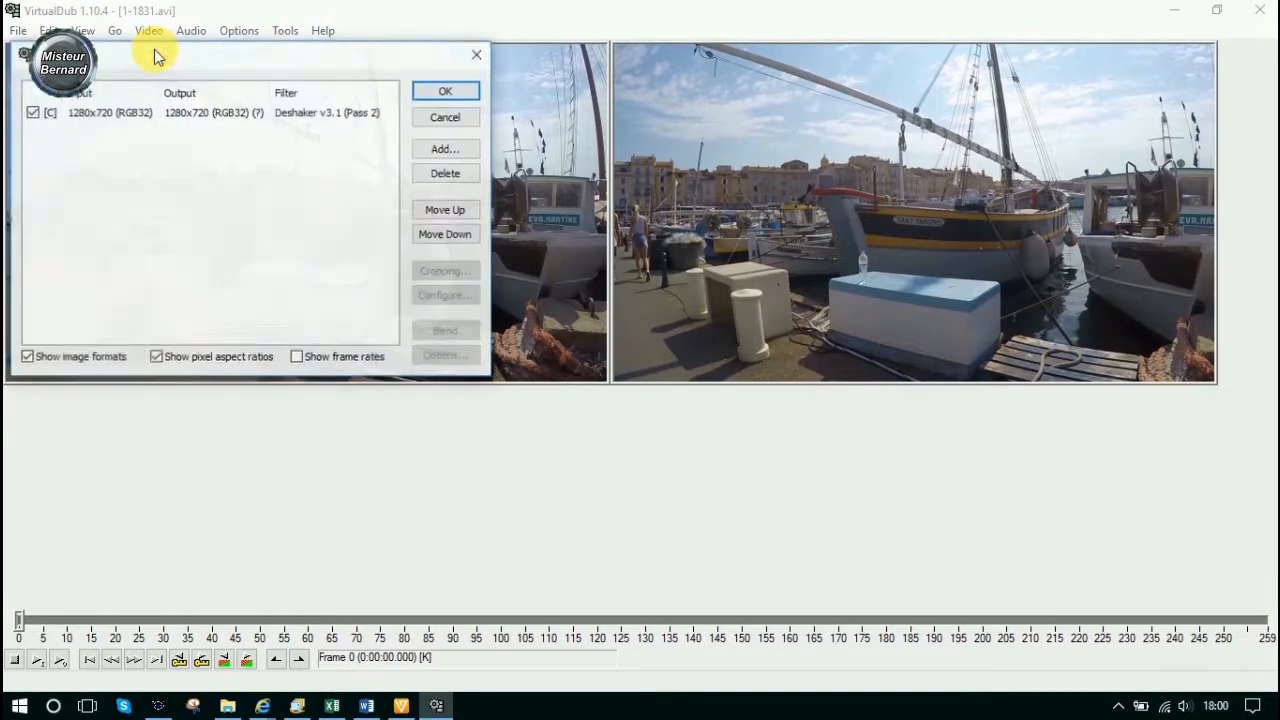
left_click(233, 112)
double_click(233, 112)
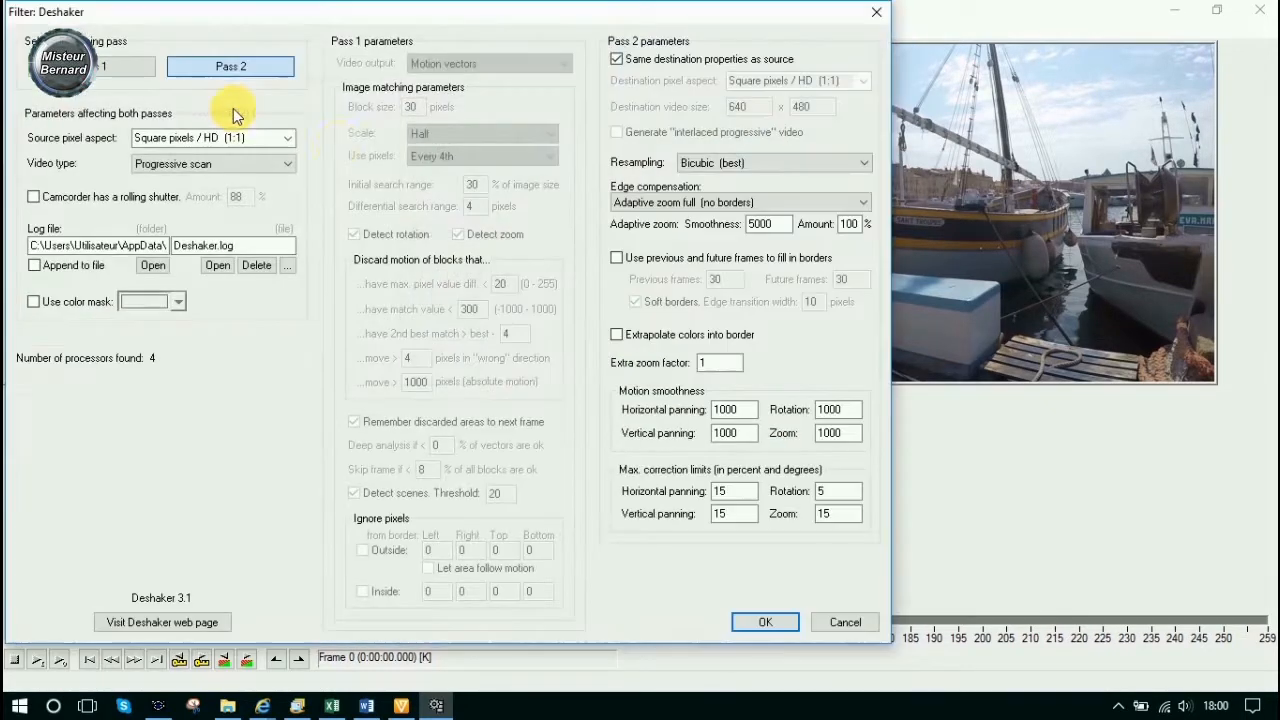
left_click(647, 202)
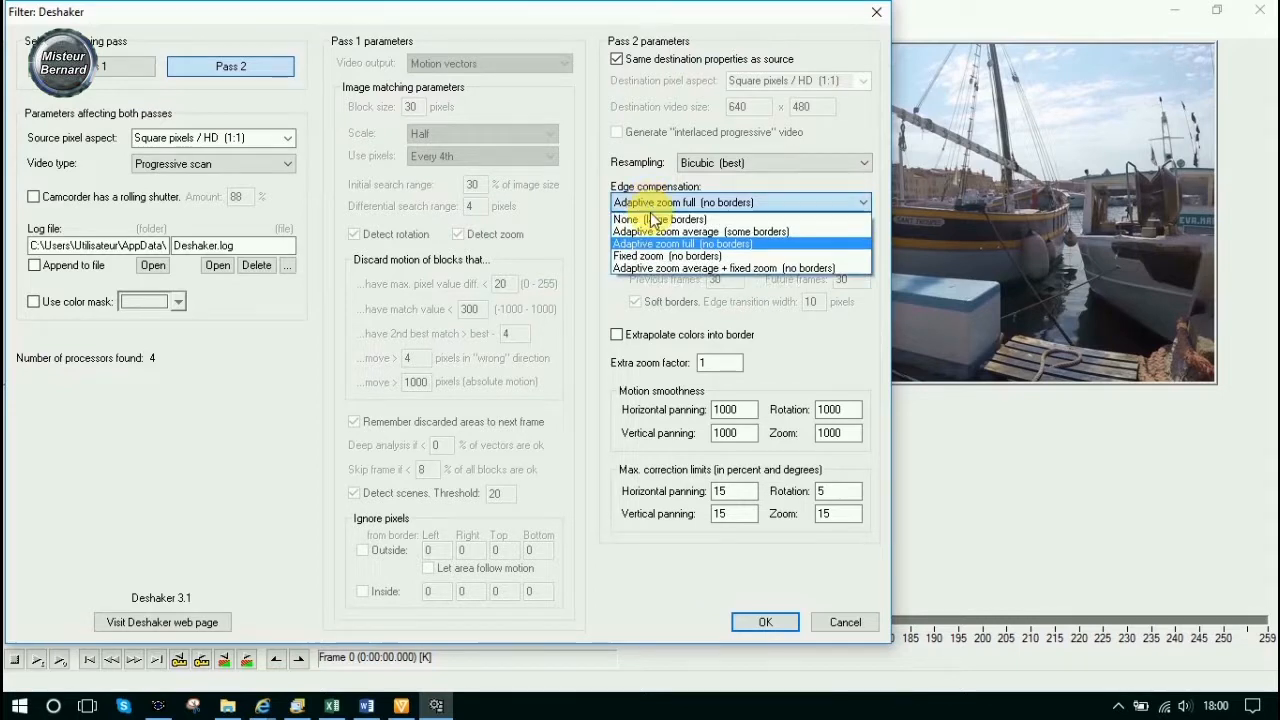
left_click(668, 270)
left_click(765, 623)
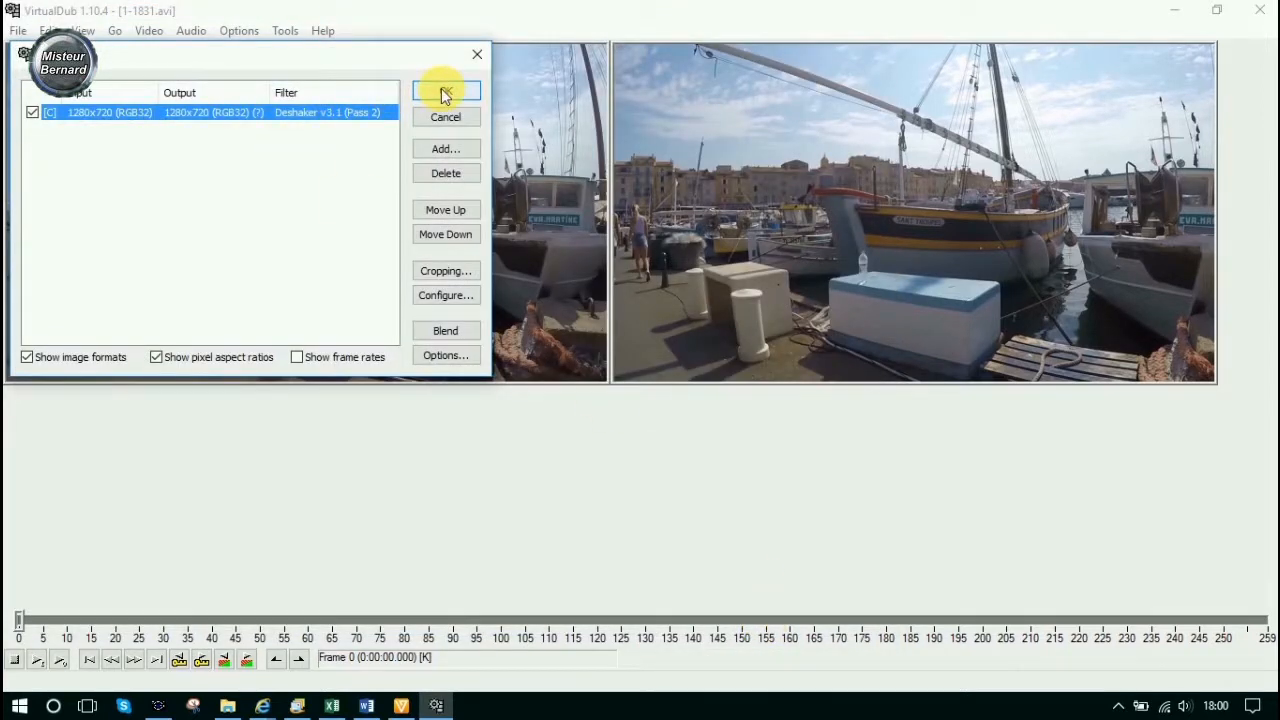
left_click(445, 92)
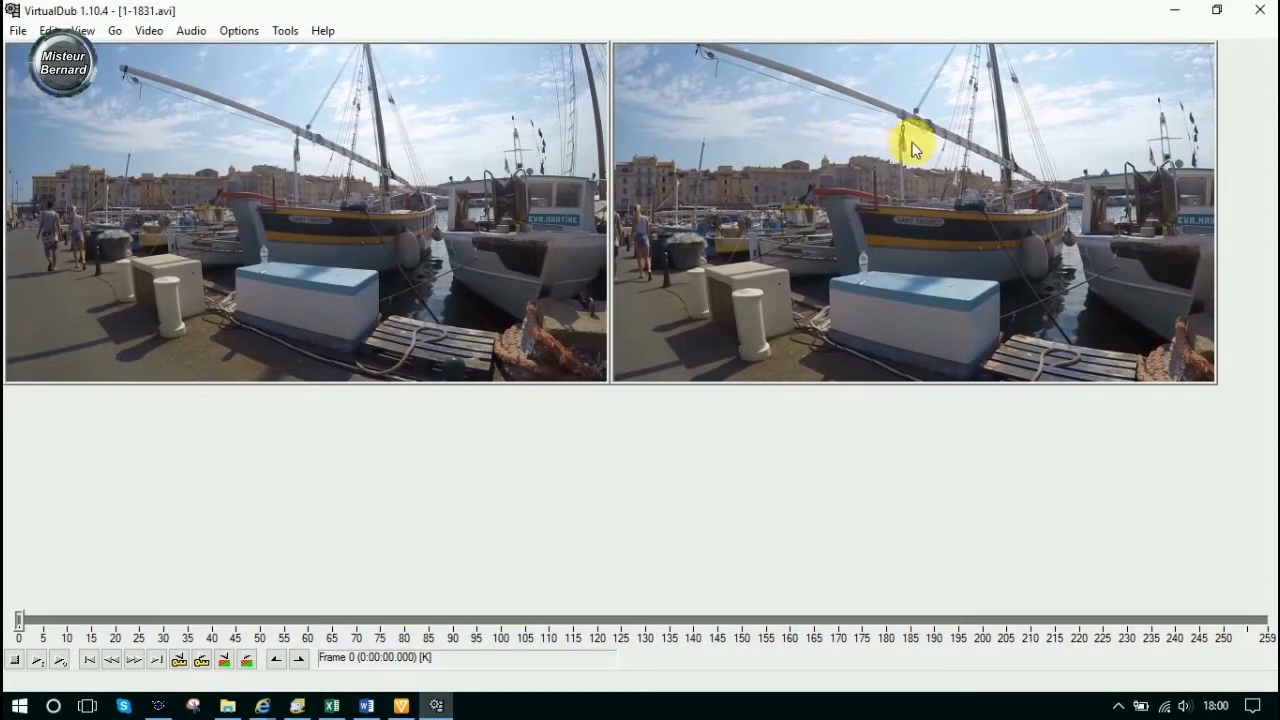
- Play the adaptive-plus-fixed zoom output beside the source to check the borders, stop partway and return to the first frame
left_click(61, 660)
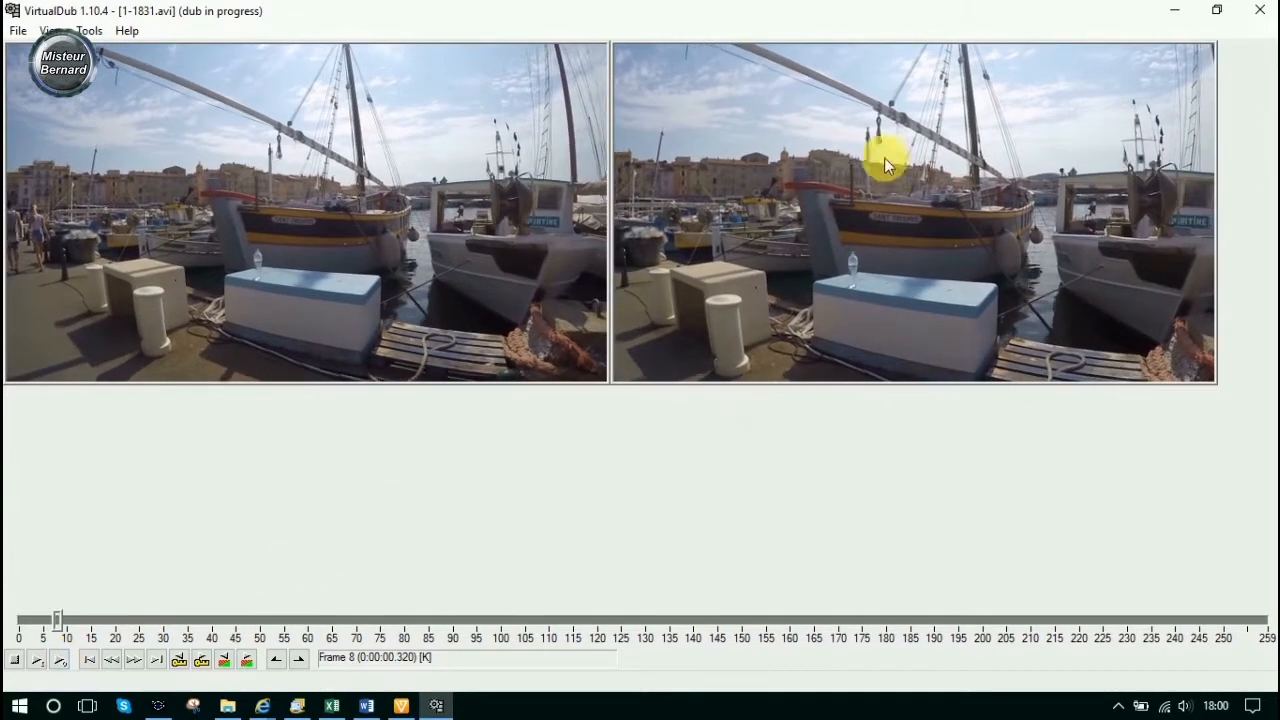
left_click(13, 661)
left_click(89, 660)
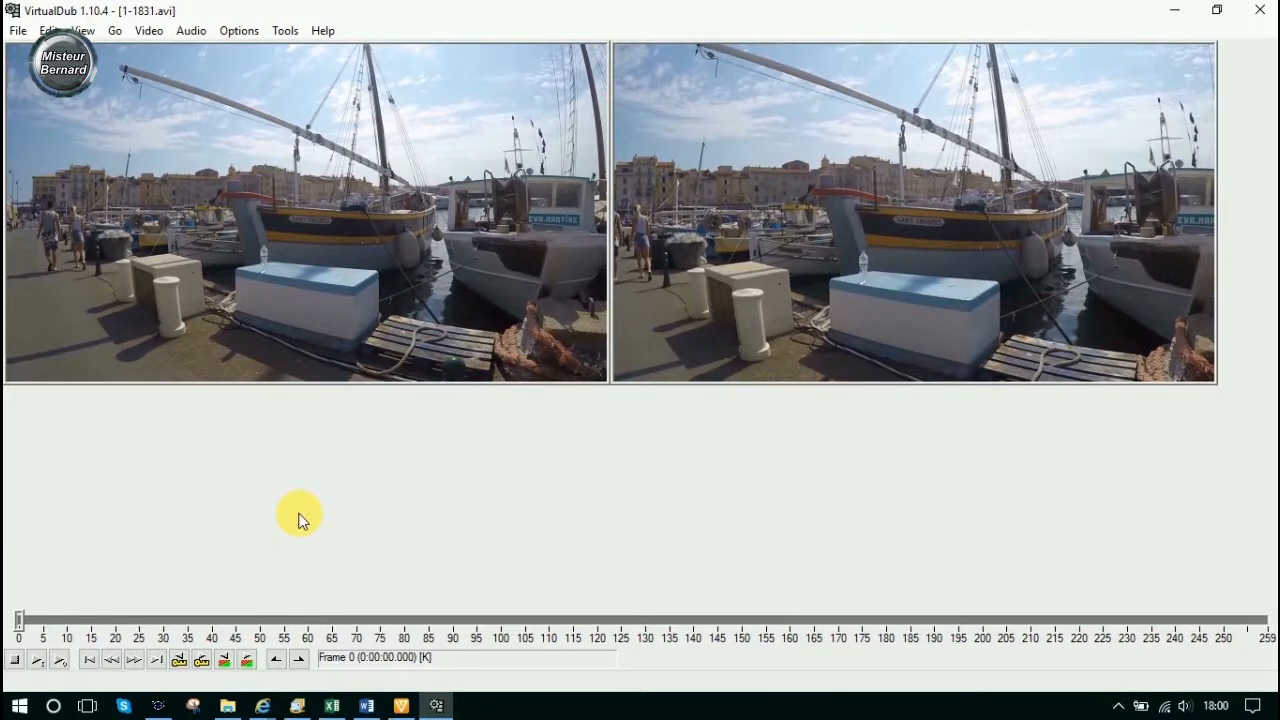
- Save the stabilized video as an AVI on the desktop (Bureau) named "2-1831 Adaptative zoom.avi"
left_click(19, 36)
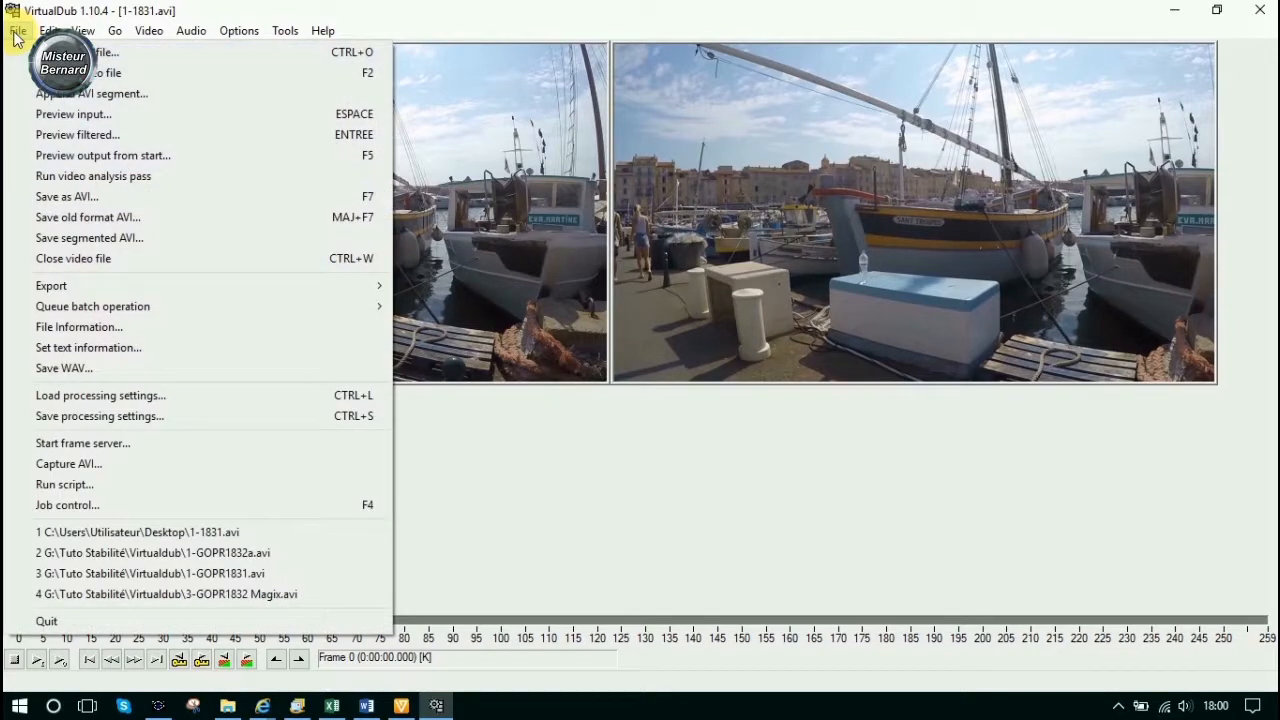
left_click(89, 198)
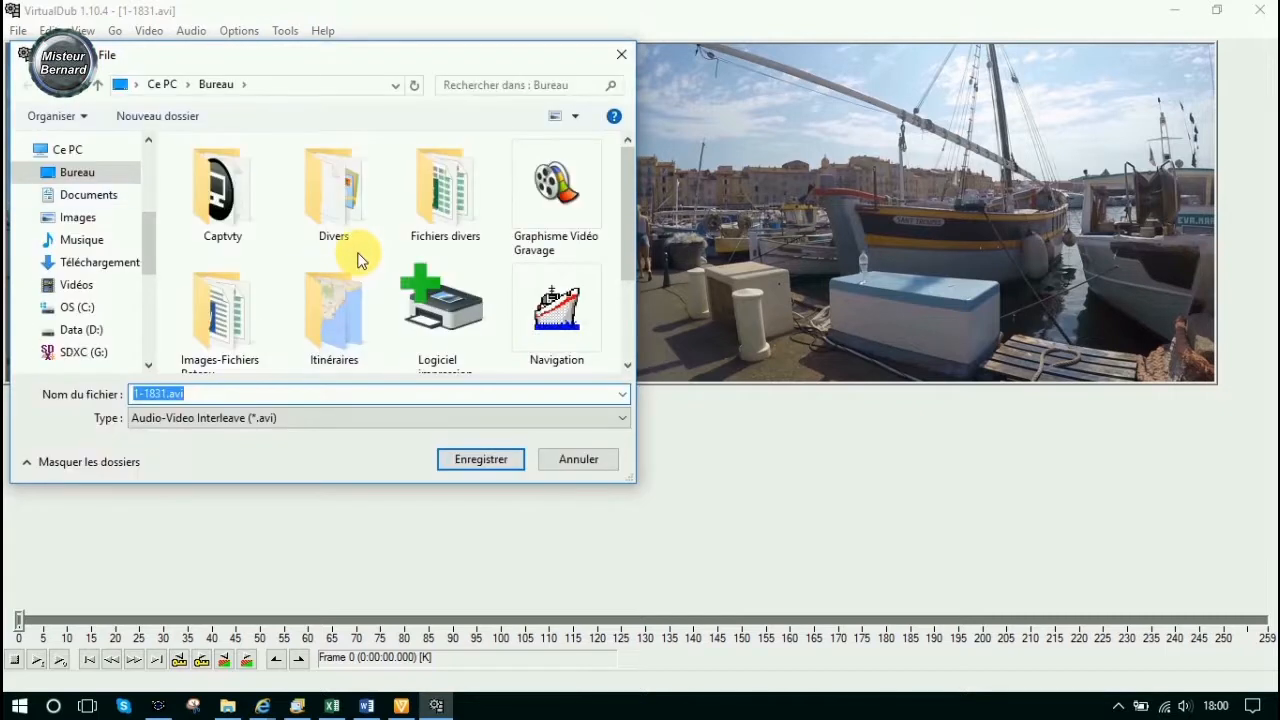
left_click(137, 394)
key("BackSpace")
type("2")
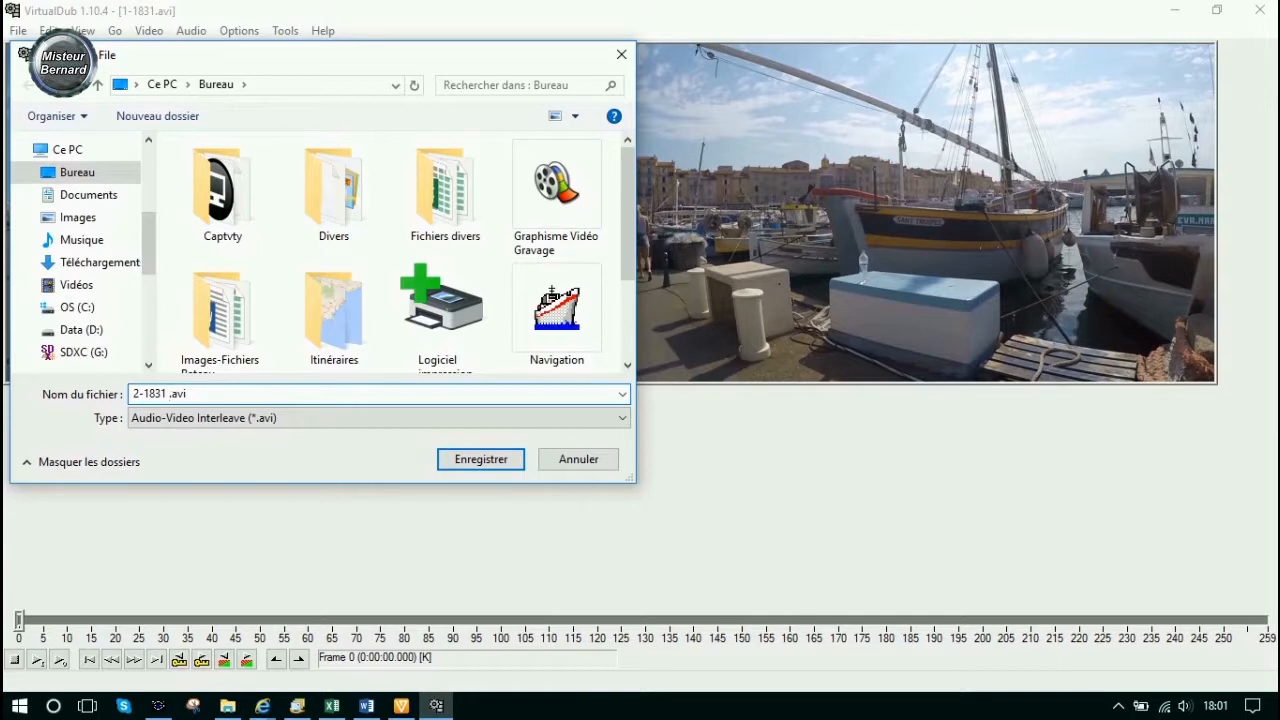
type("Adaptative zoom")
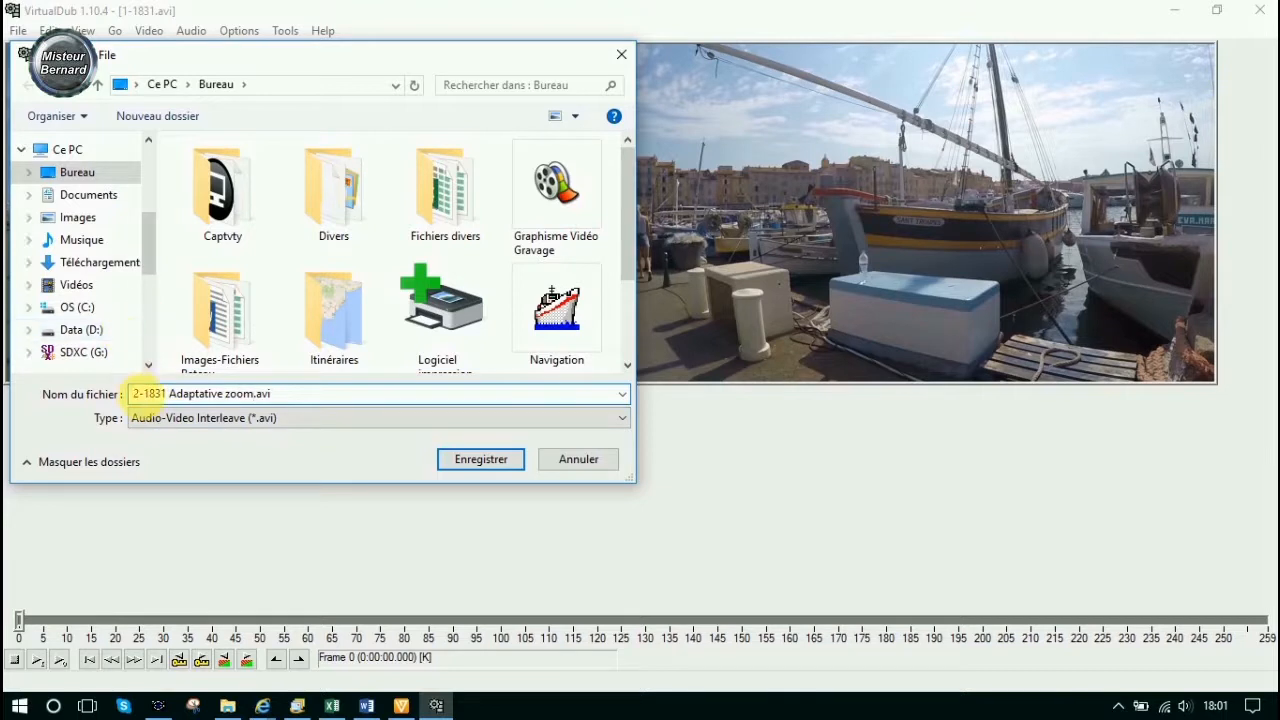
left_click(464, 462)
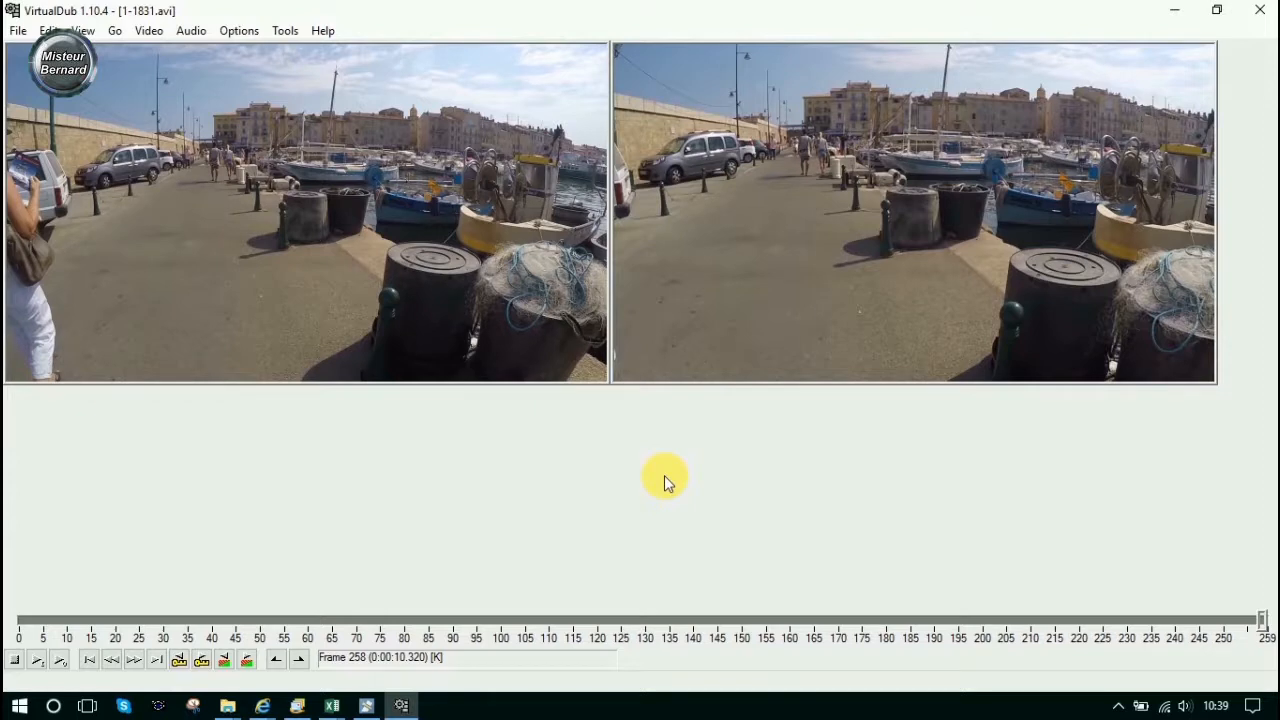
- Switch to the desktop and open the file properties of 1-1831.avi, placed clear of the video files
left_click(1174, 12)
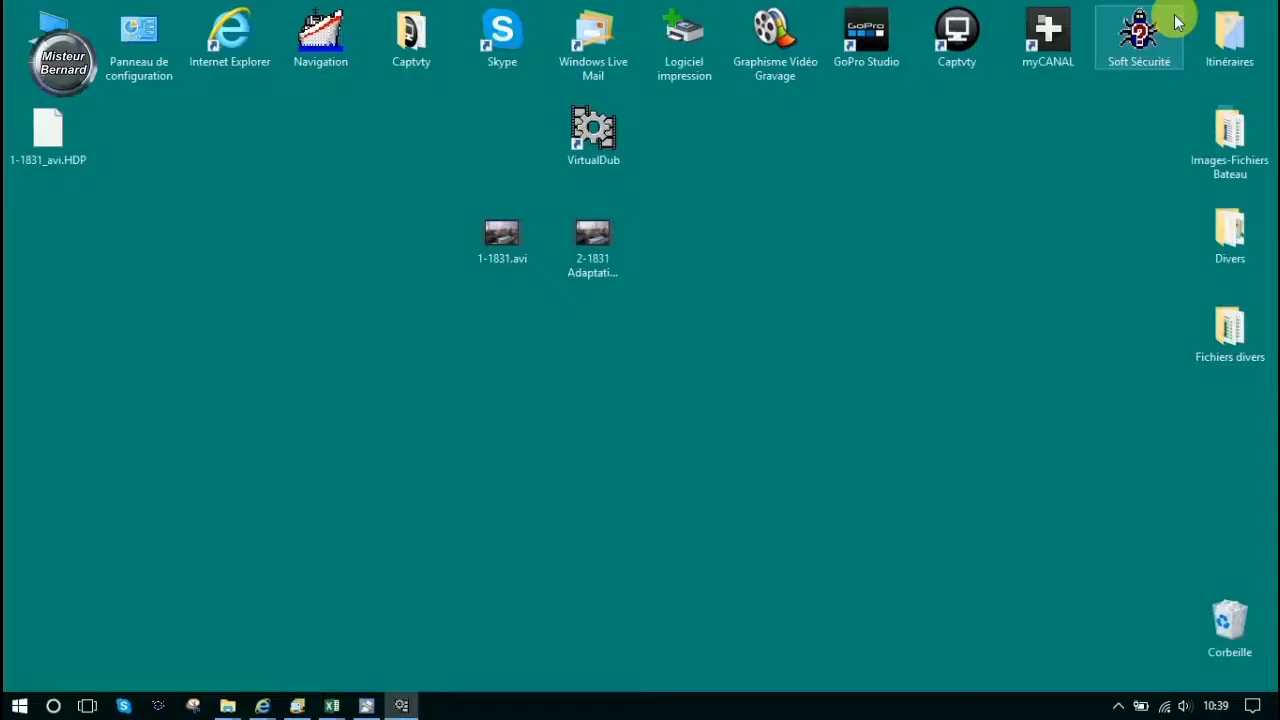
right_click(585, 253)
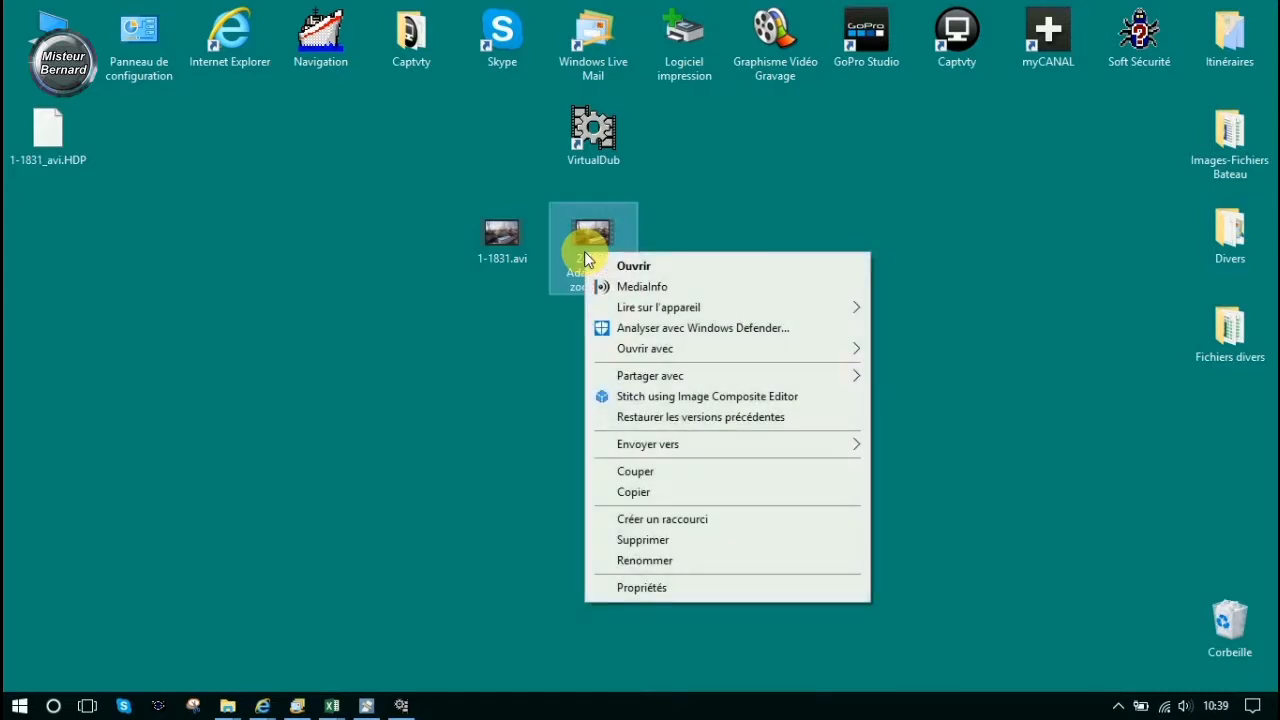
right_click(490, 230)
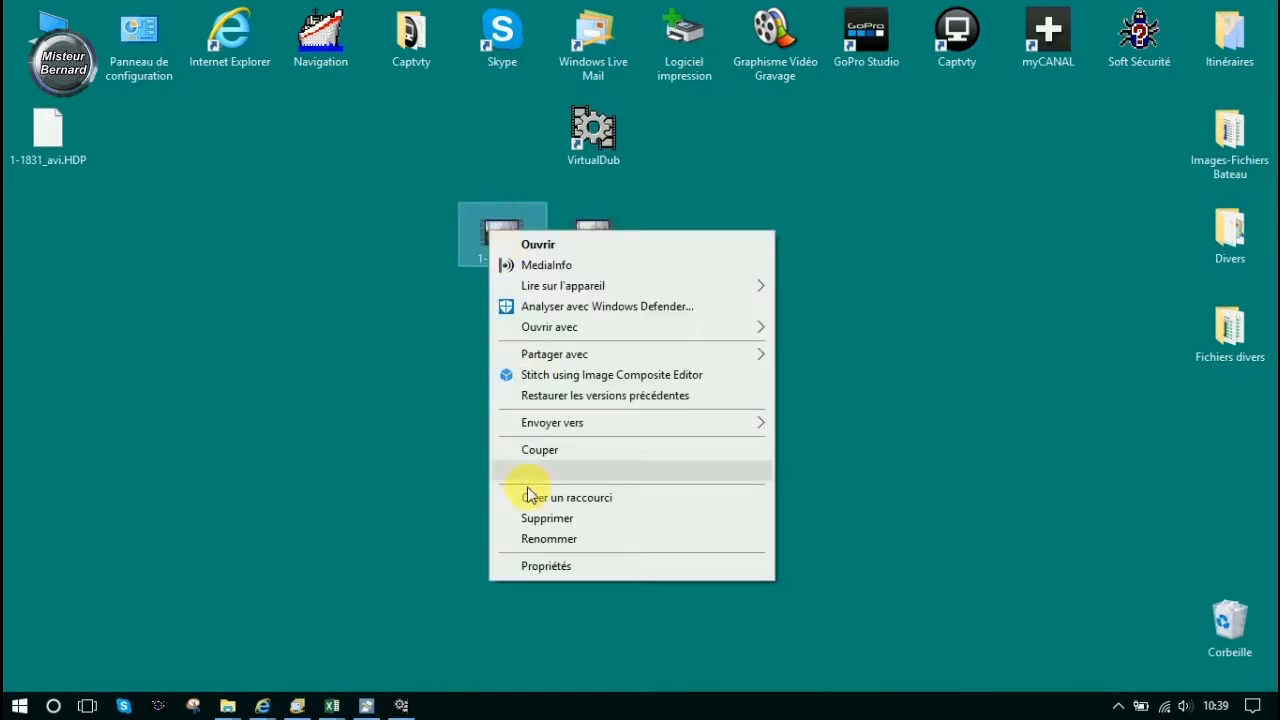
left_click(527, 566)
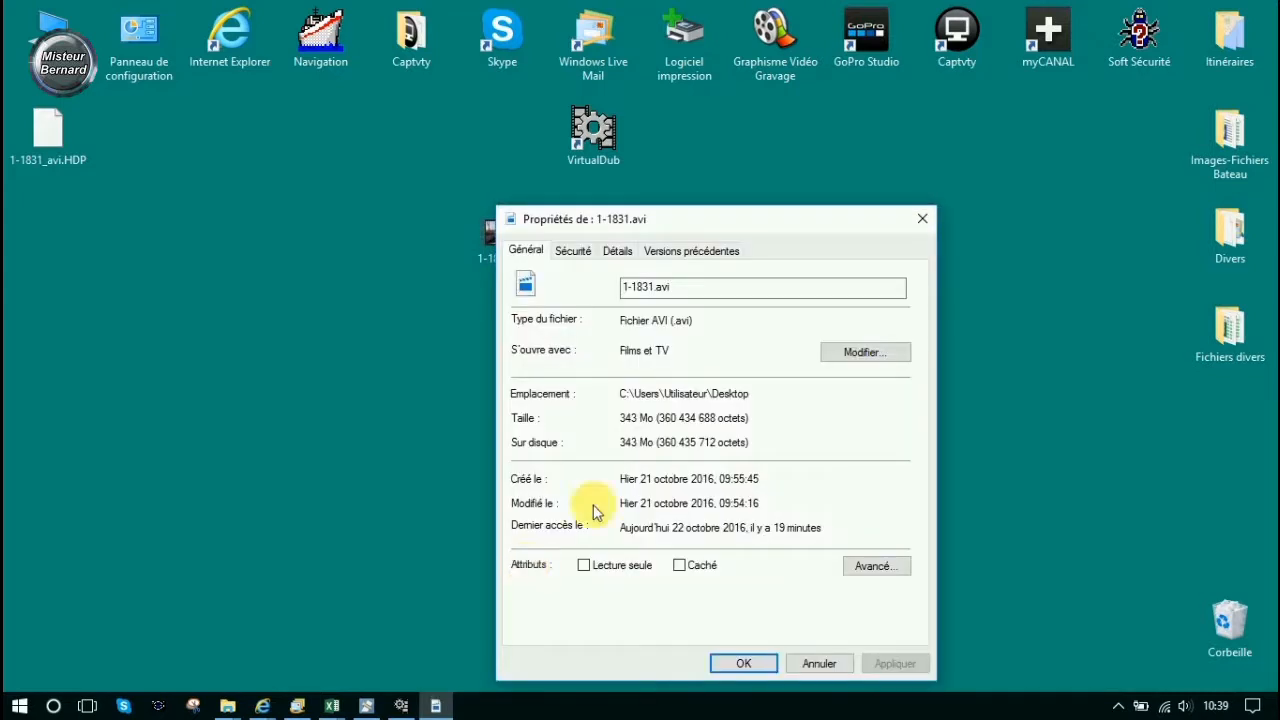
left_click_drag(720, 222, 358, 124)
- Open the properties of 2-1831 Adaptative zoom.avi alongside, compare both file sizes and close the two property windows
left_click(586, 232)
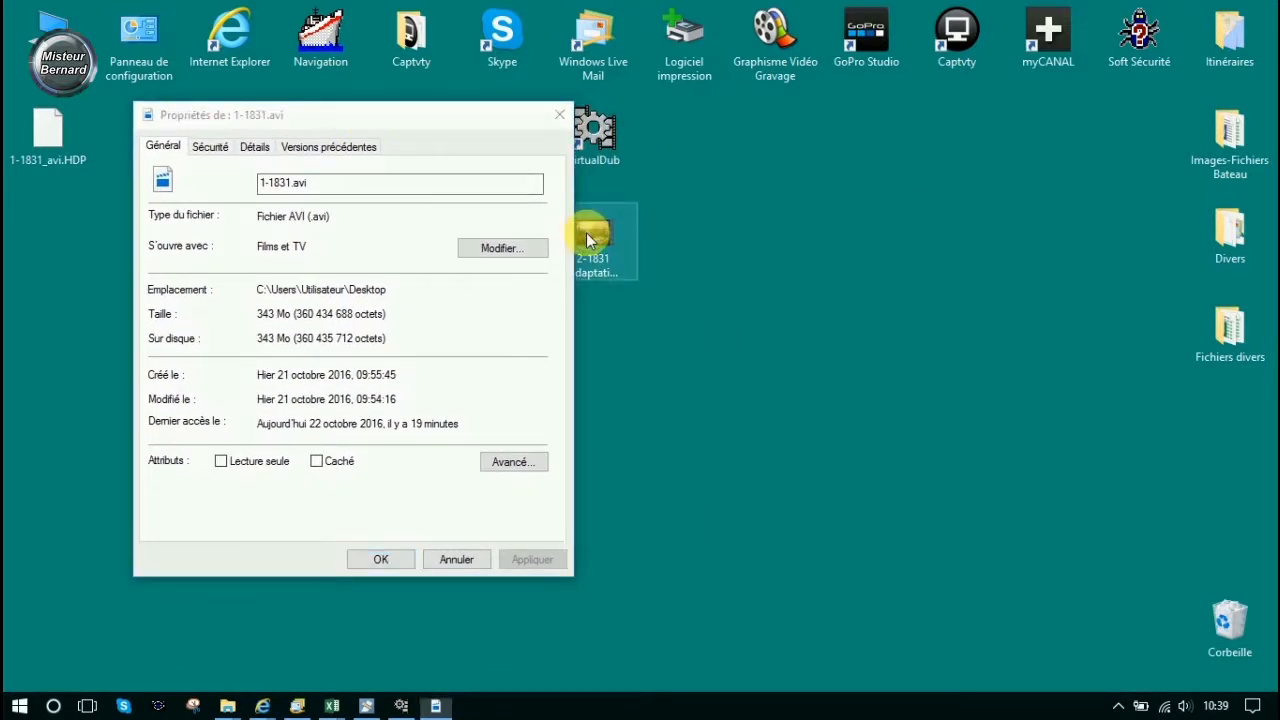
right_click(586, 232)
left_click(653, 572)
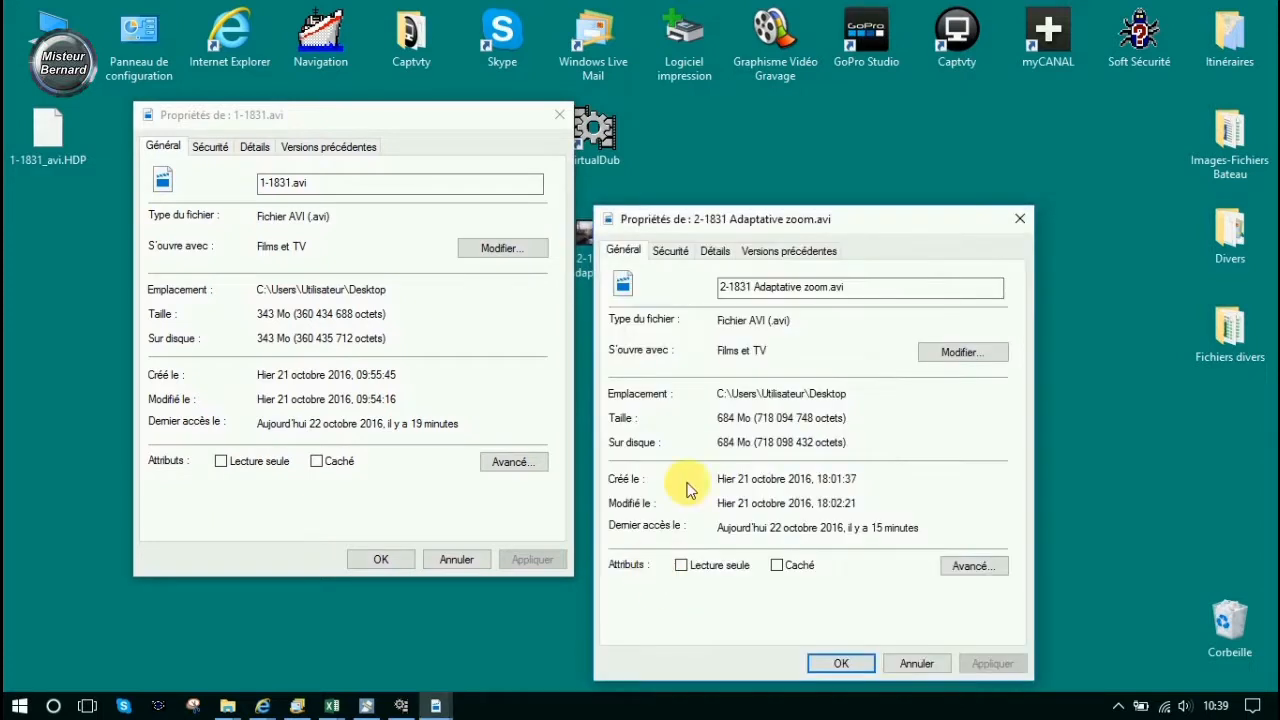
left_click_drag(709, 218, 686, 111)
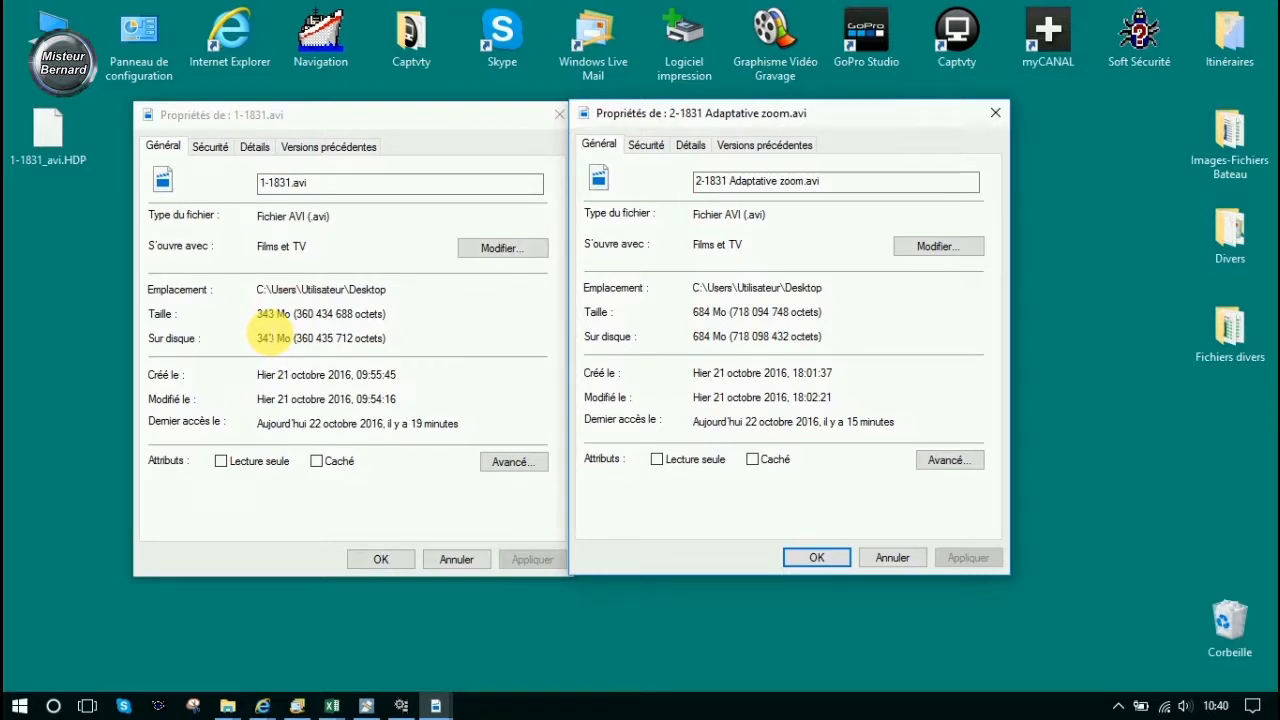
left_click(466, 558)
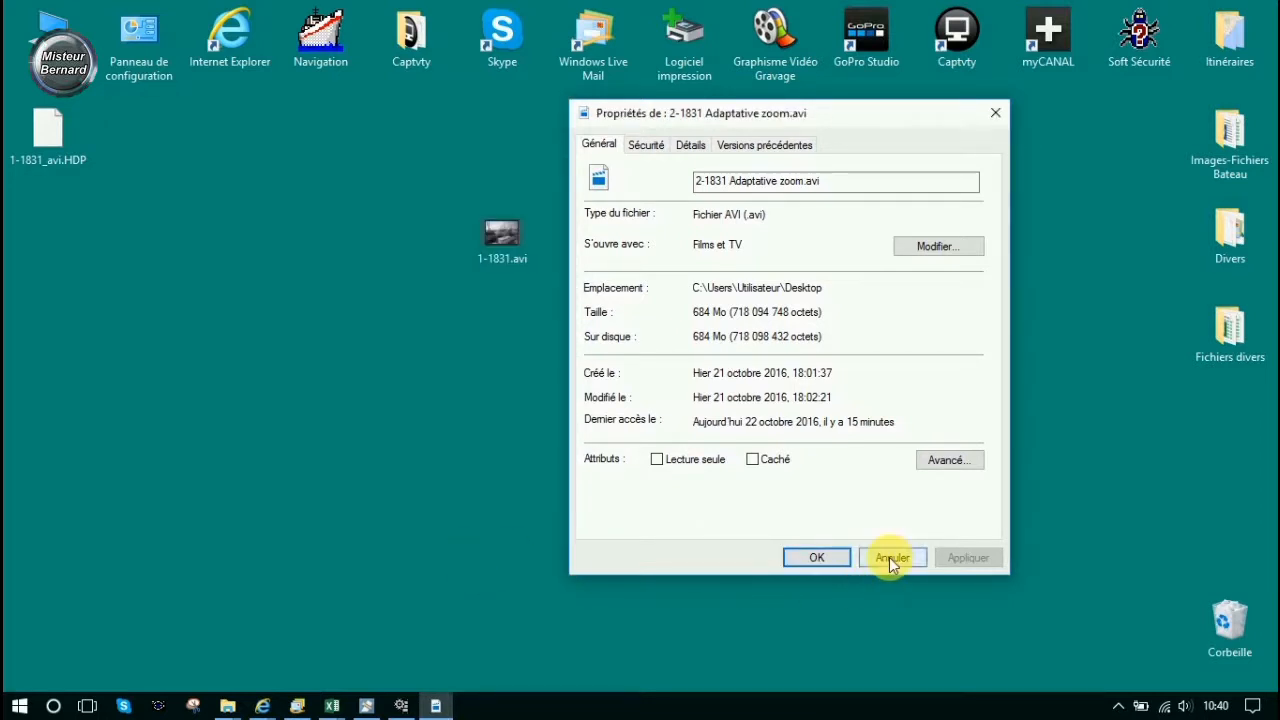
left_click(889, 557)
- Switch back to VirtualDub and set the video compression to GoPro CineForm Codec v9.1.4
left_click(402, 706)
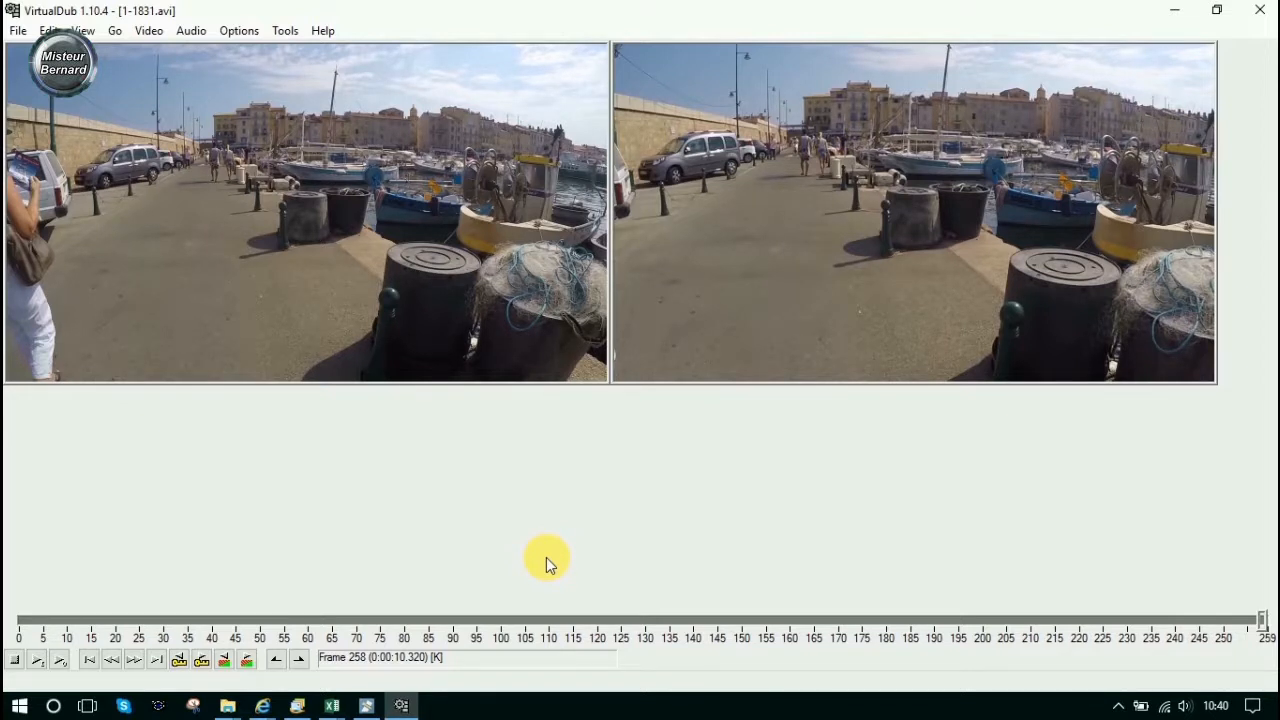
left_click(150, 31)
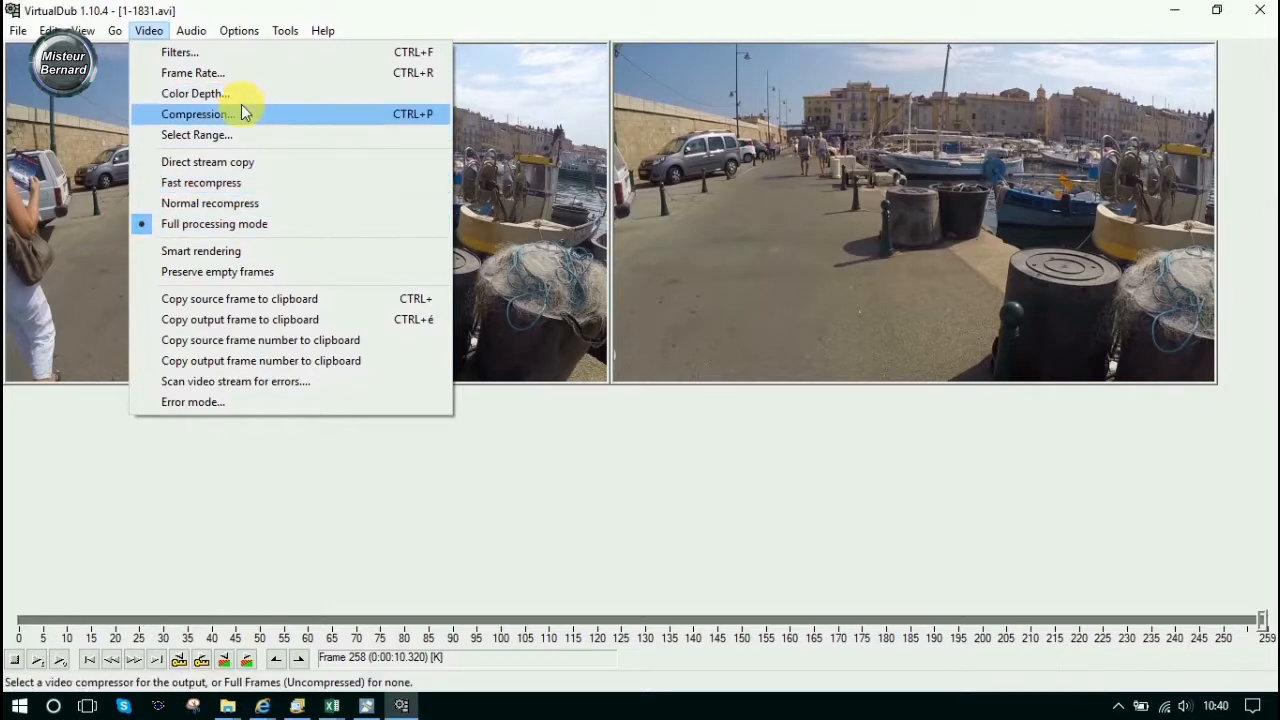
left_click(209, 114)
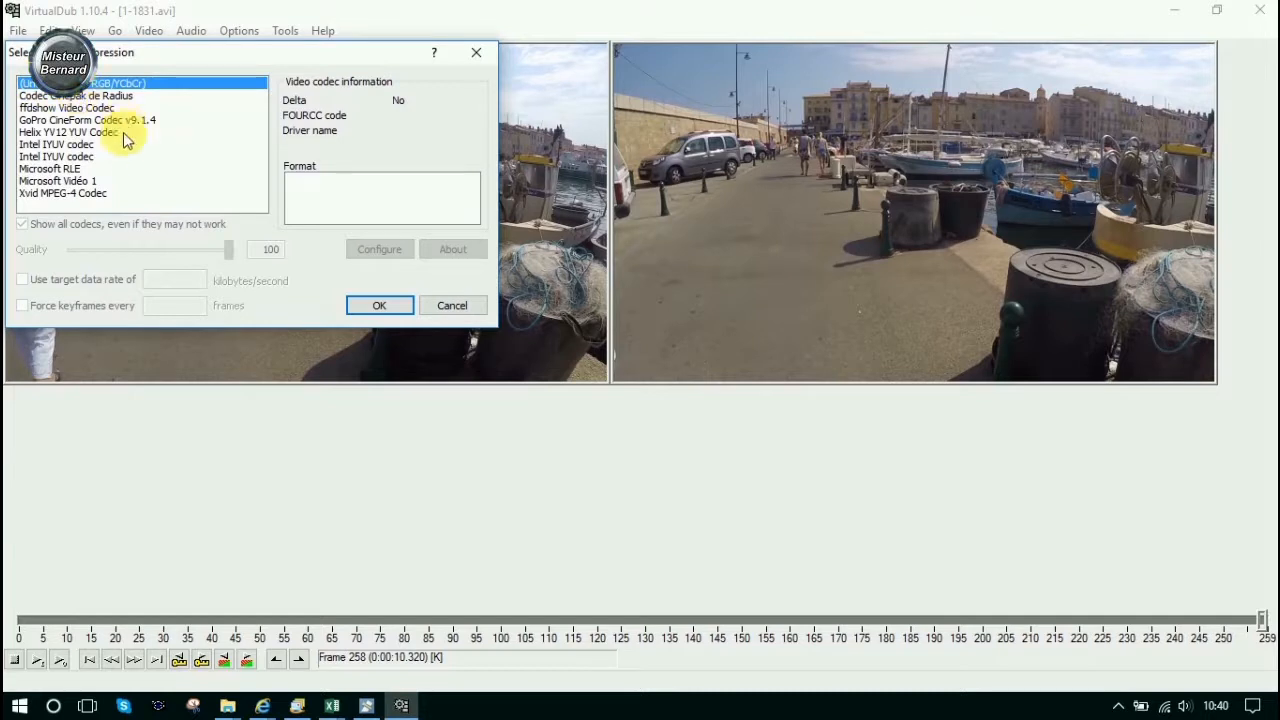
left_click(60, 120)
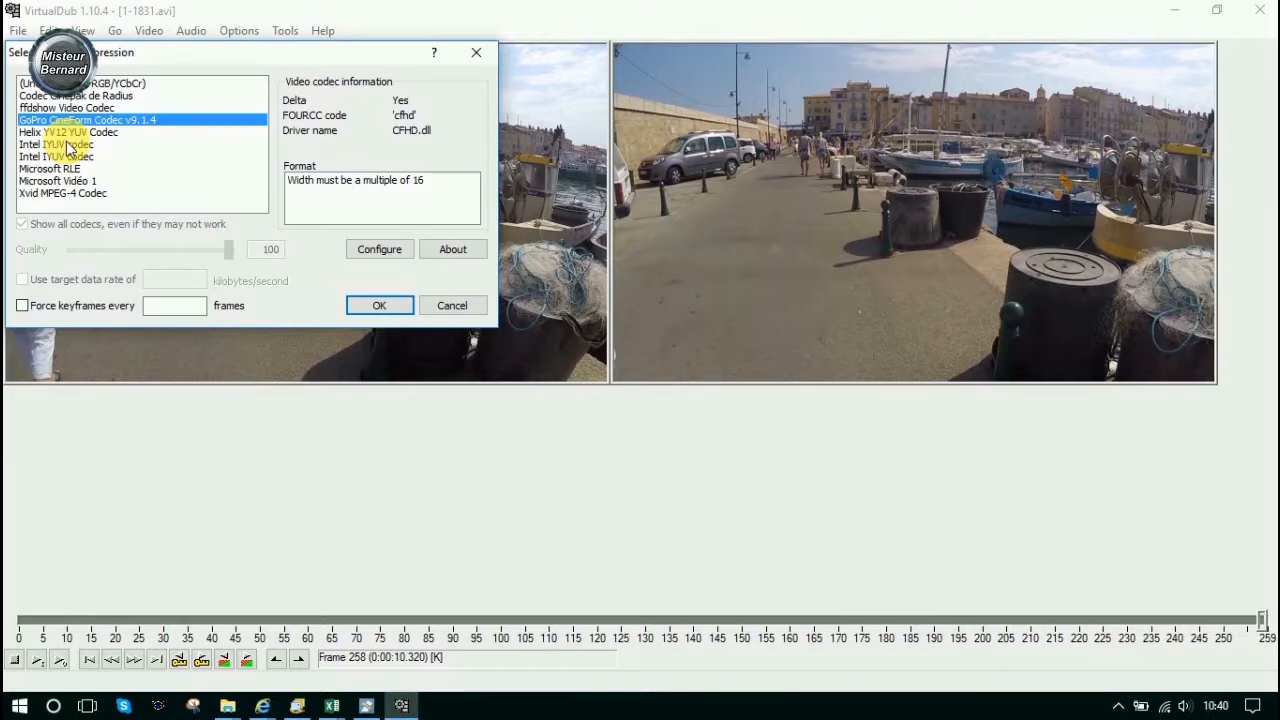
left_click(370, 309)
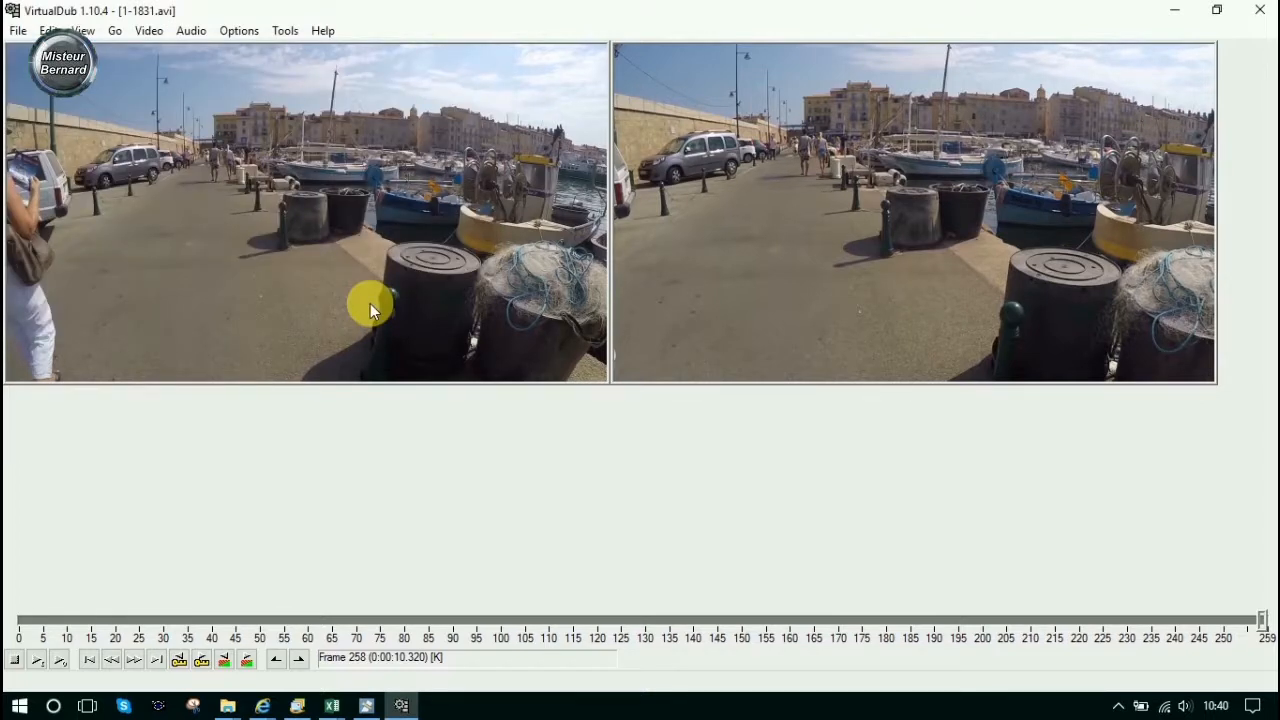
- Save the compressed stabilized video as an AVI on the desktop (Bureau) named "3-1831.avi"
left_click(17, 33)
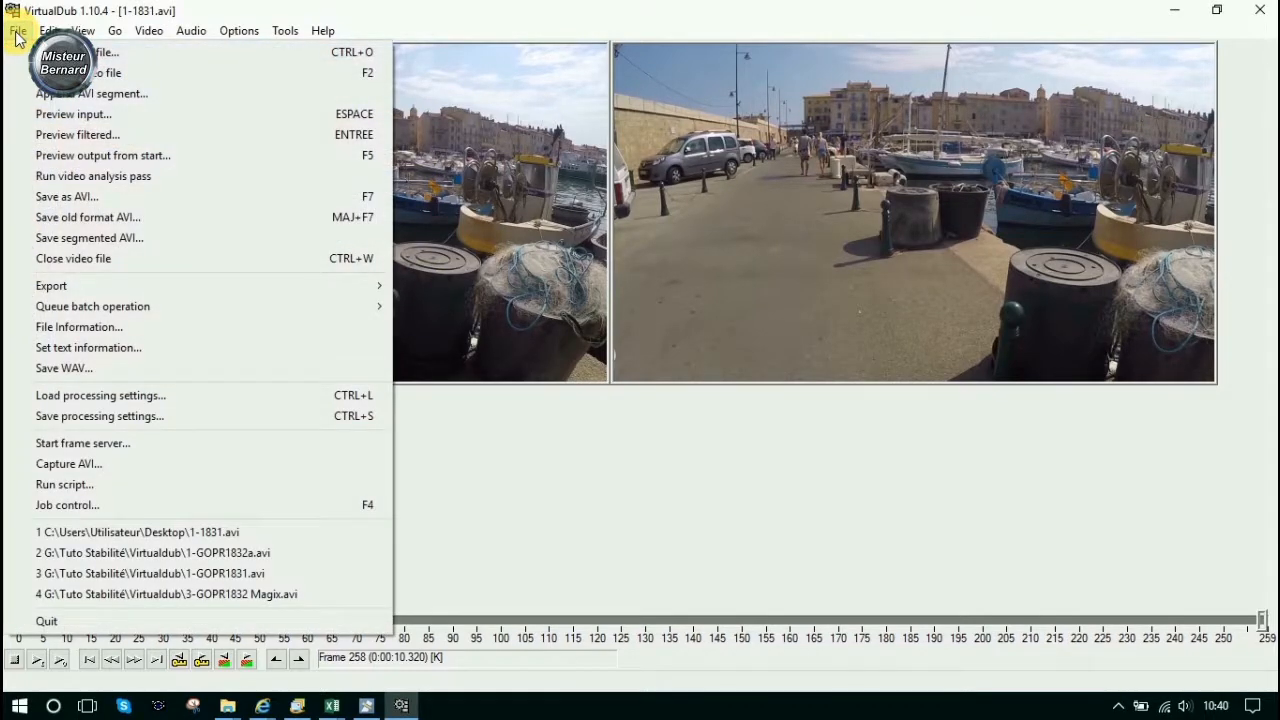
left_click(57, 197)
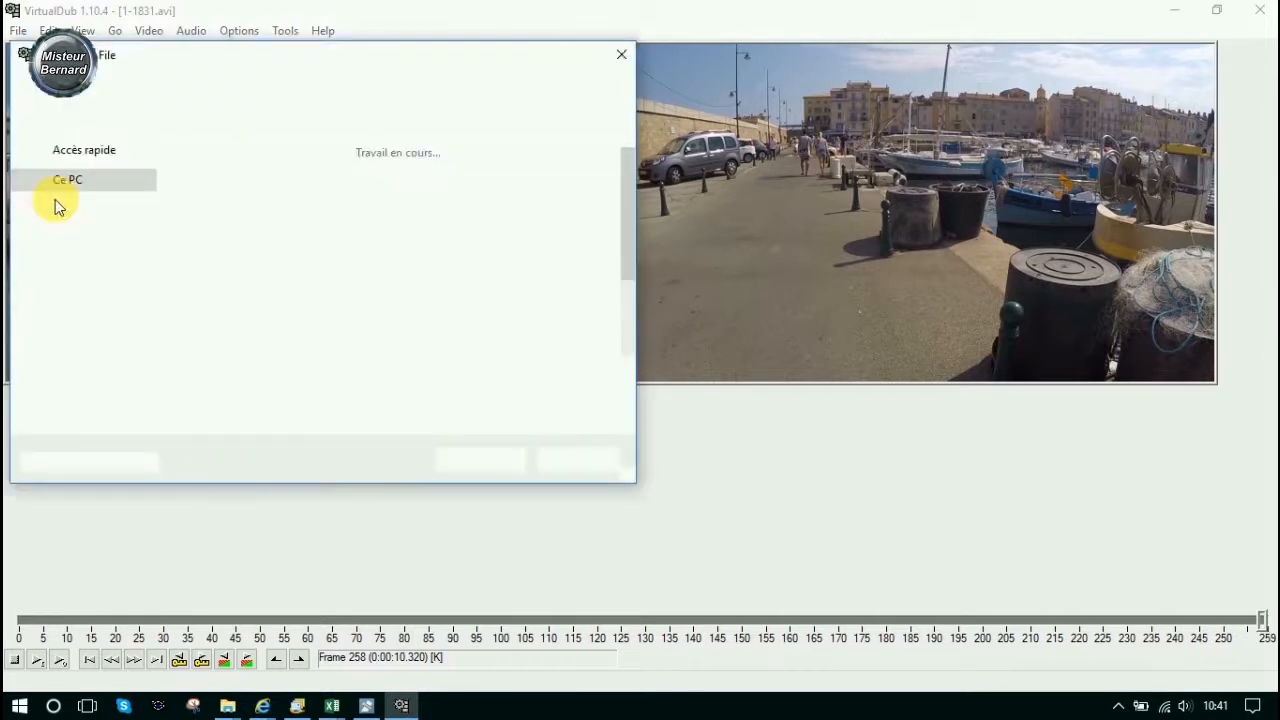
left_click_drag(142, 394, 133, 394)
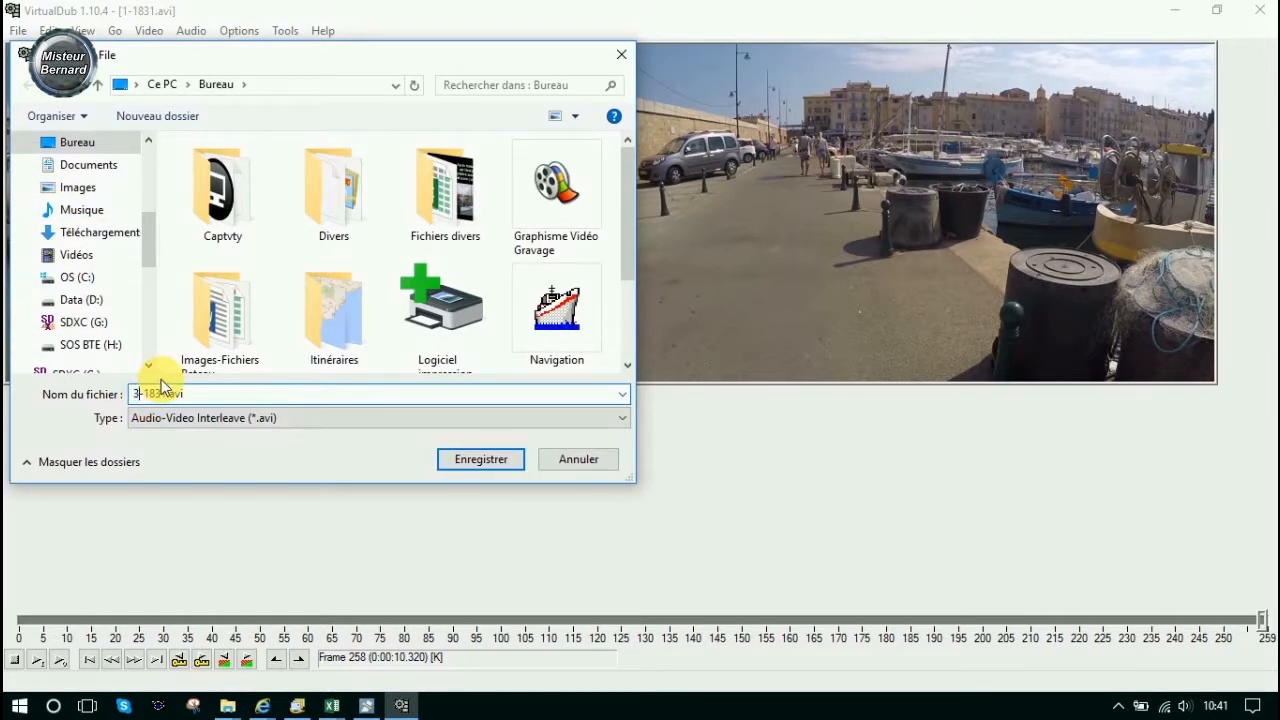
left_click(478, 461)
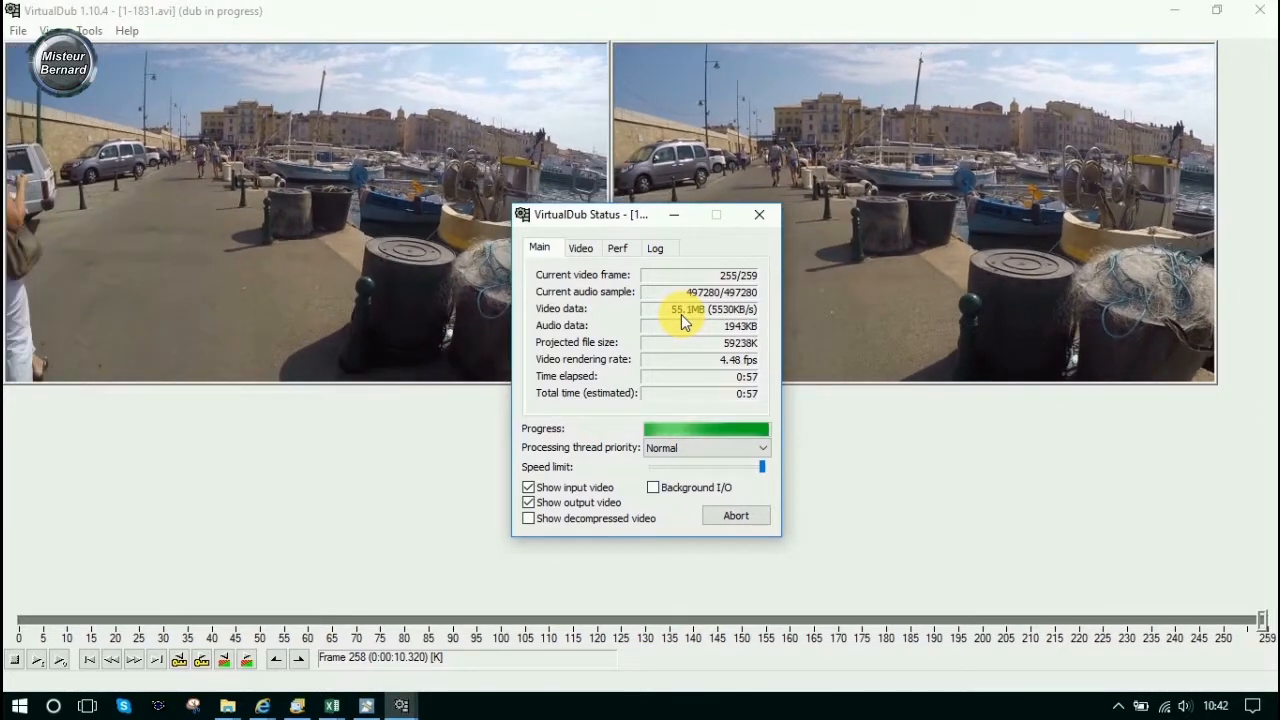
- Switch to the desktop and place 3-1831.avi in line beside 2-1831 Adaptative zoom.avi
left_click(1174, 10)
left_click_drag(48, 235, 671, 278)
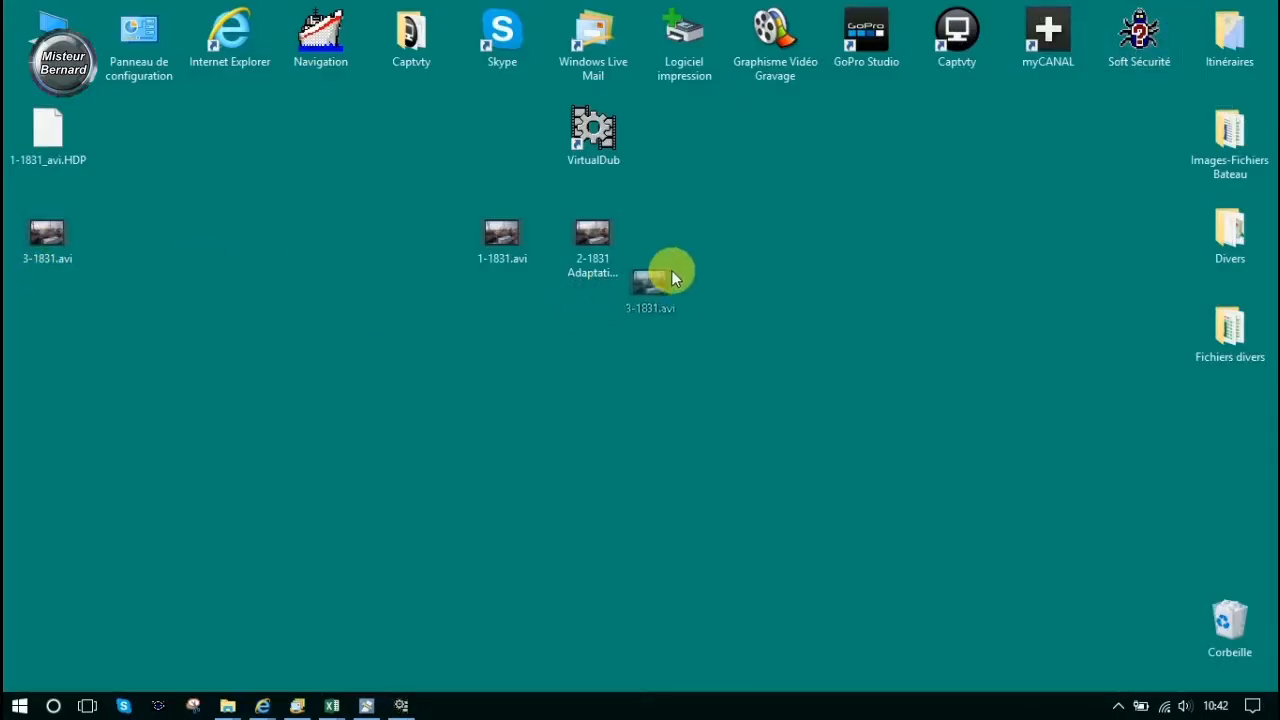
left_click_drag(681, 231, 681, 231)
- Compare the file sizes of 3-1831.avi and 2-1831 Adaptative zoom.avi in side-by-side property windows and close both windows
right_click(681, 231)
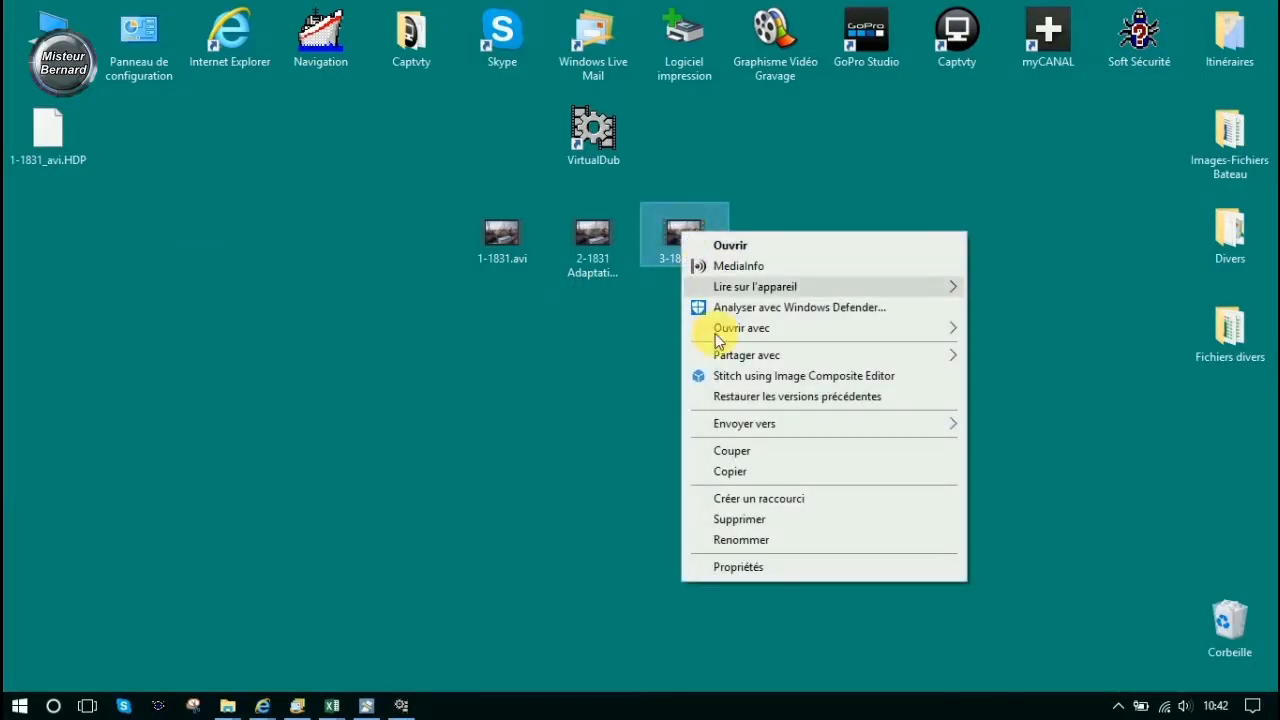
left_click(718, 567)
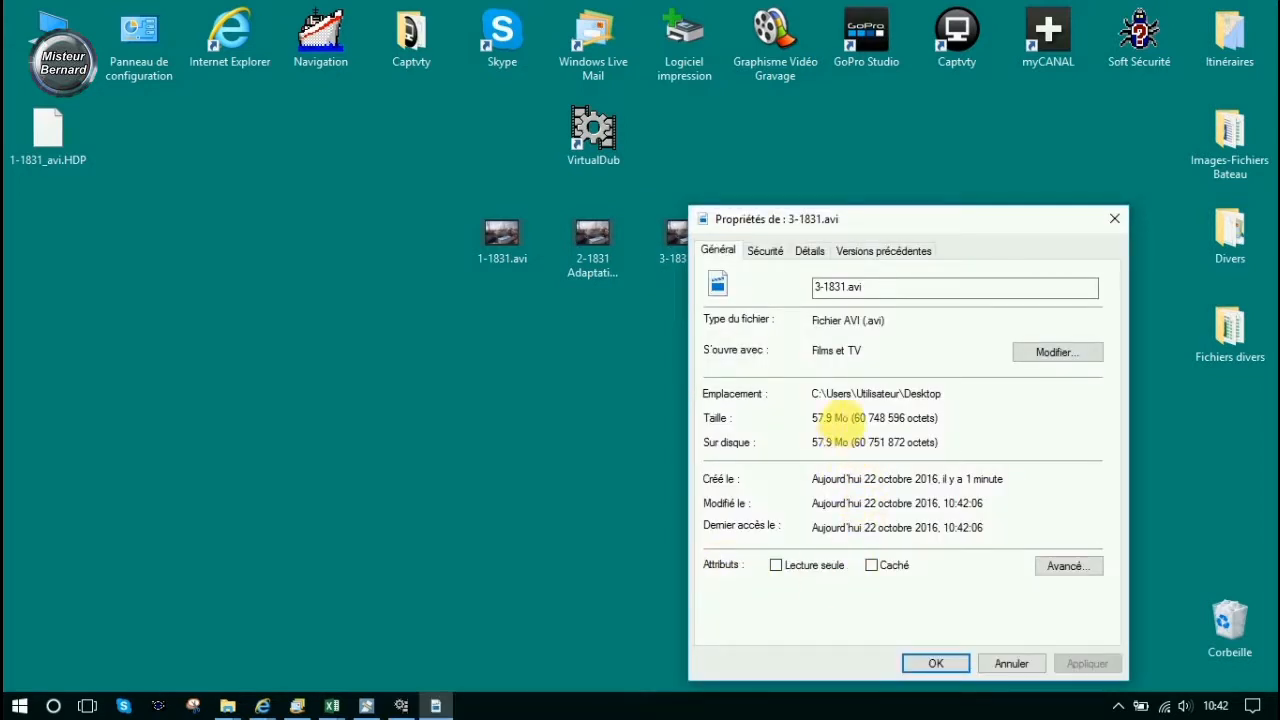
left_click_drag(858, 228, 850, 140)
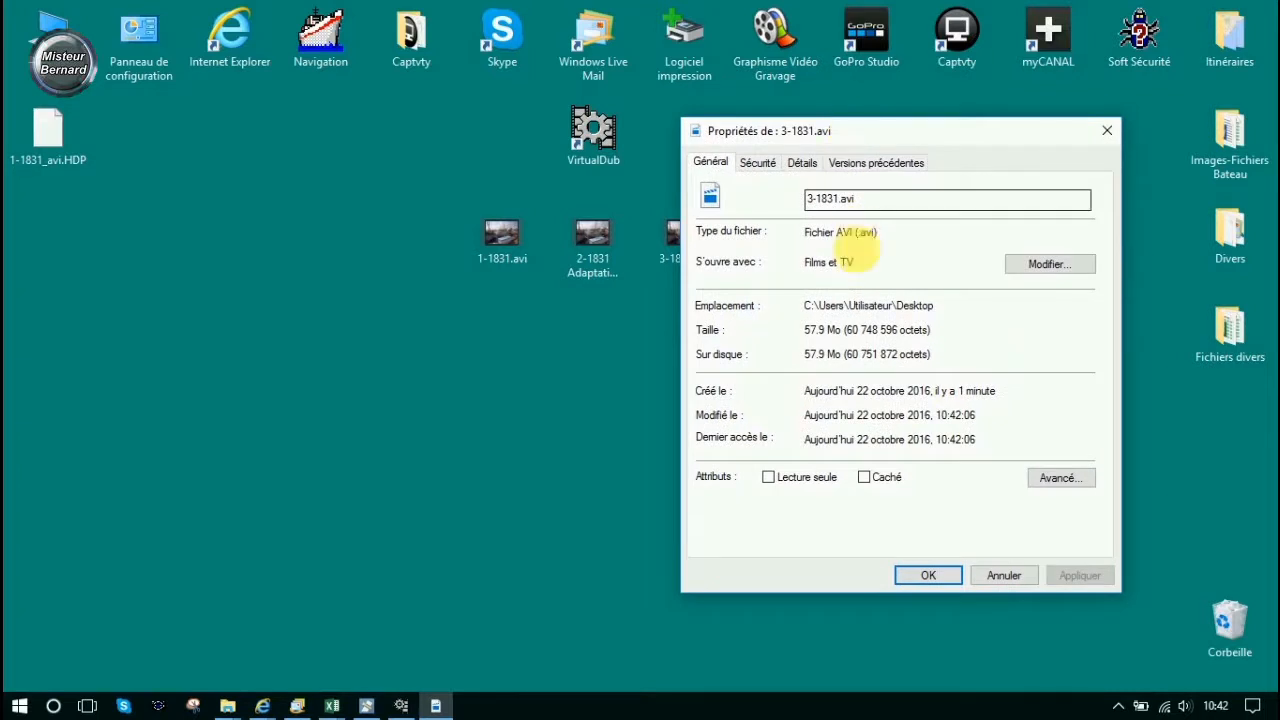
left_click(590, 235)
right_click(590, 236)
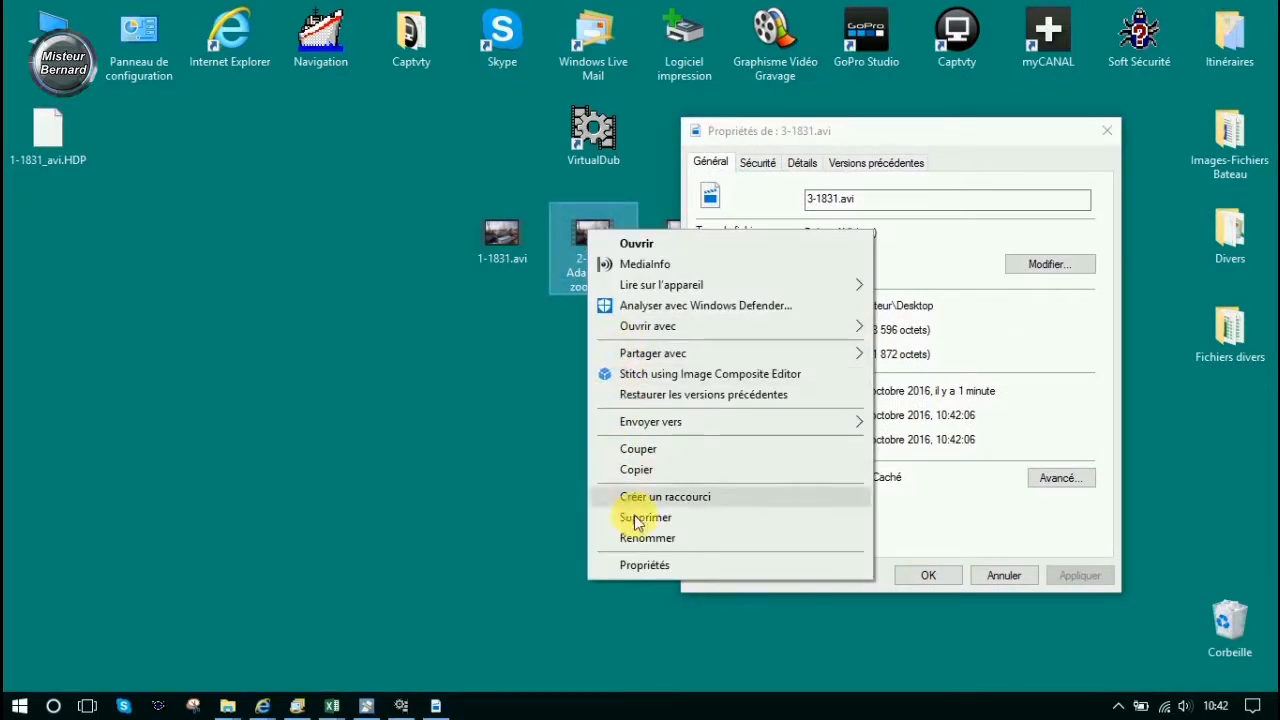
left_click(645, 564)
left_click_drag(663, 217, 310, 135)
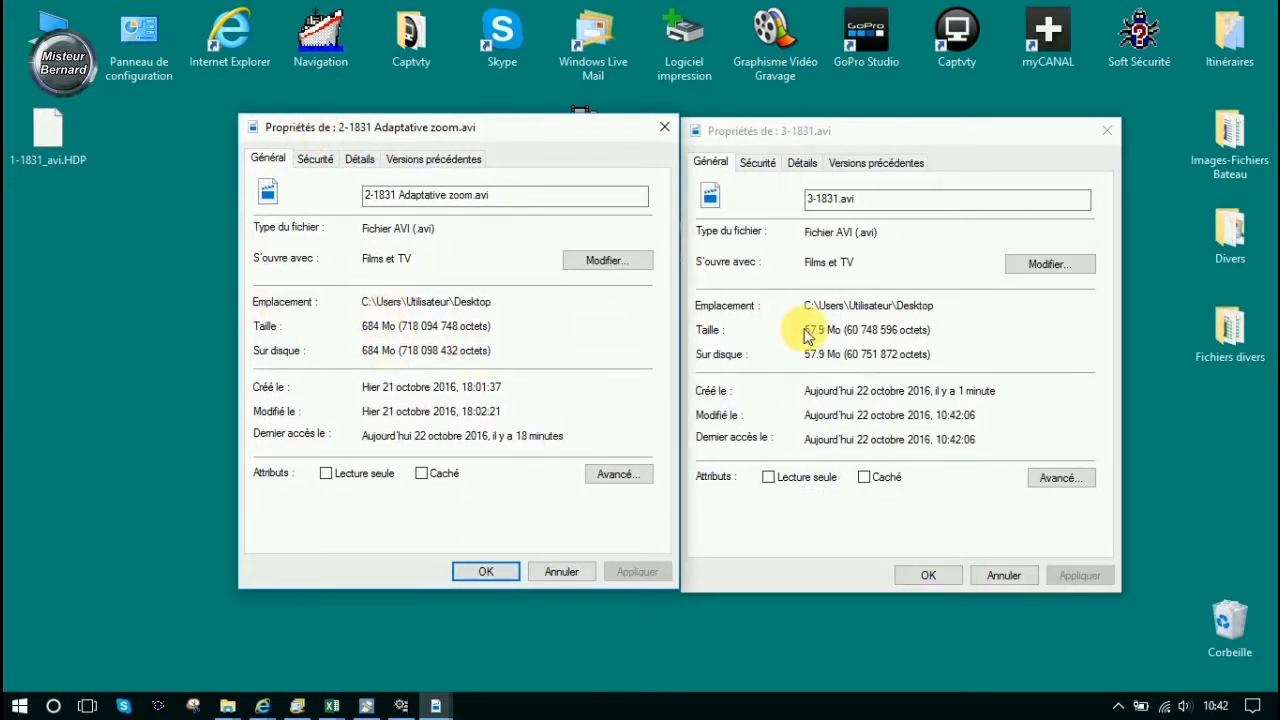
left_click(556, 576)
left_click(996, 576)
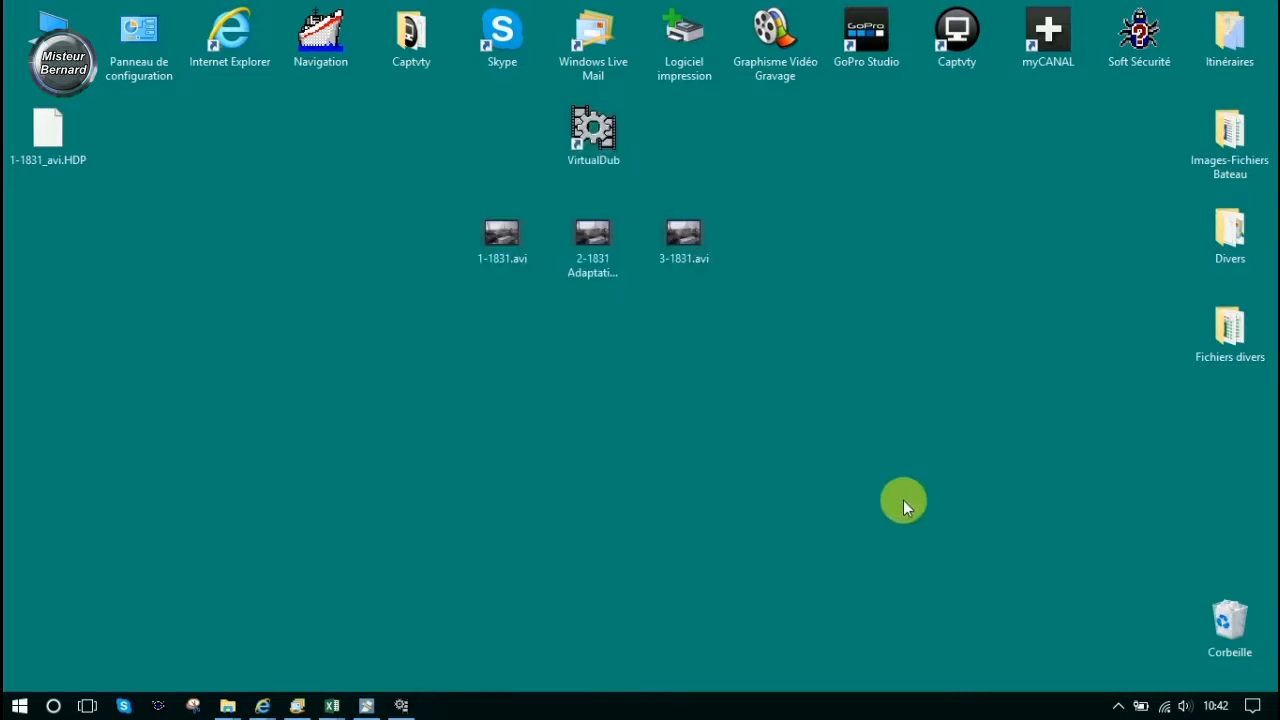
- Switch back to VirtualDub and close the program
left_click(401, 706)
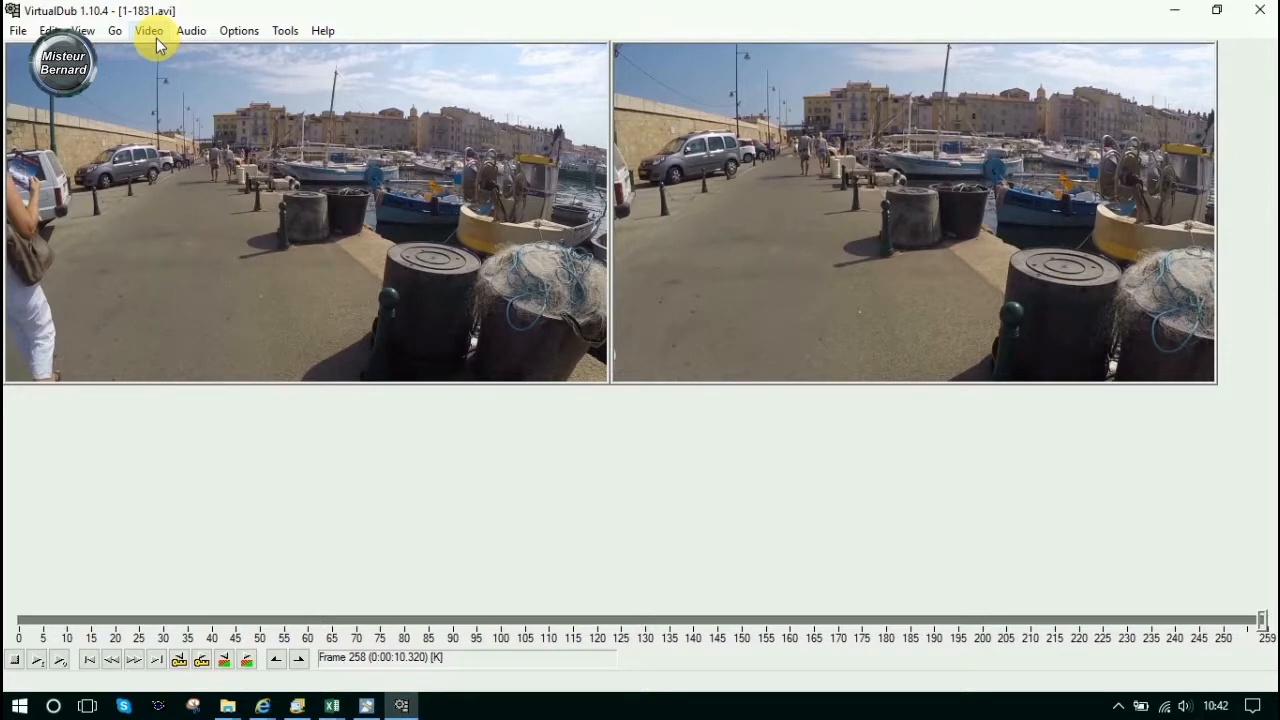
left_click(1258, 12)
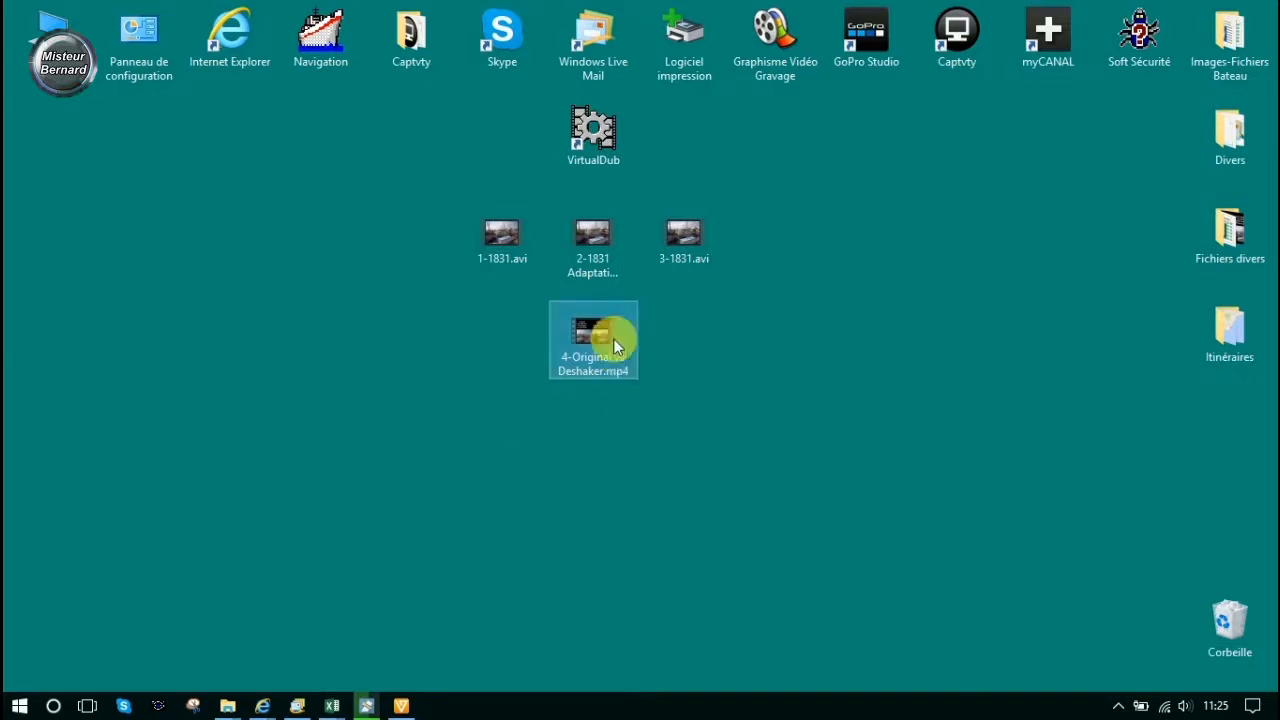
- Play the comparison videos 4-Original vs Deshaker.mp4 and 8-Comparatif 0656 in Films et TV to compare original and stabilized footage
mouse_move(593, 373)
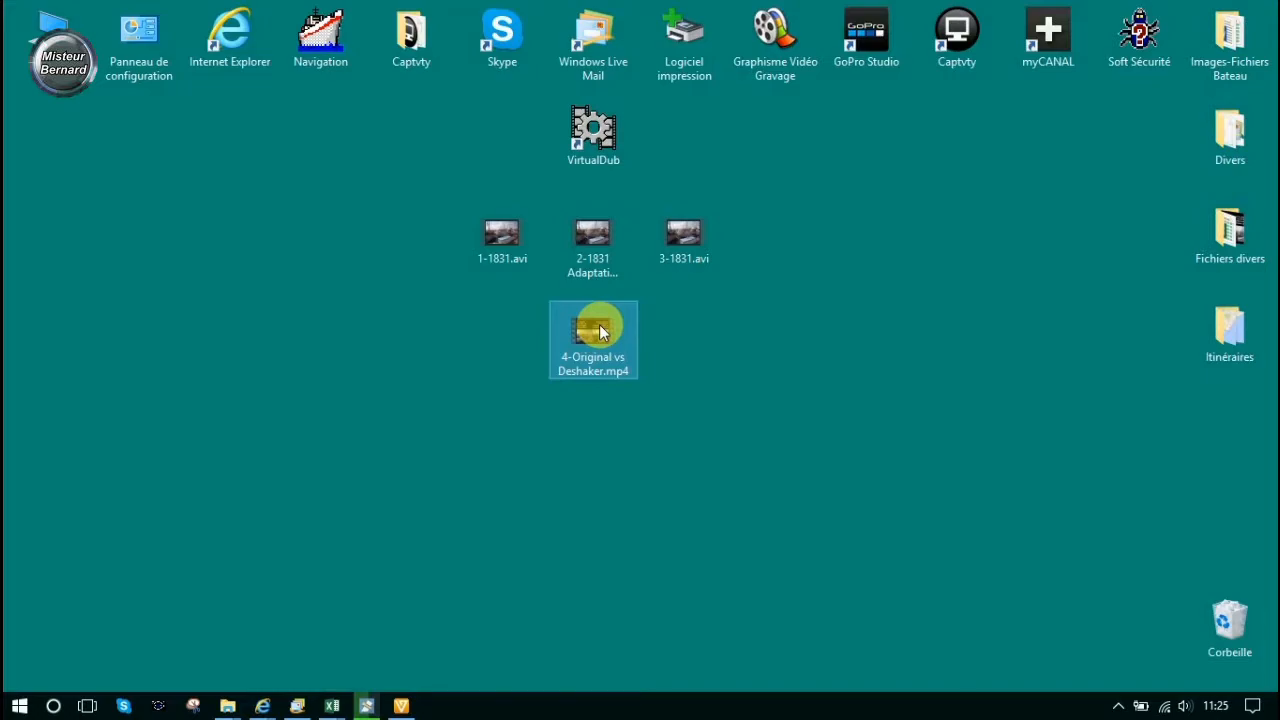
double_click(600, 332)
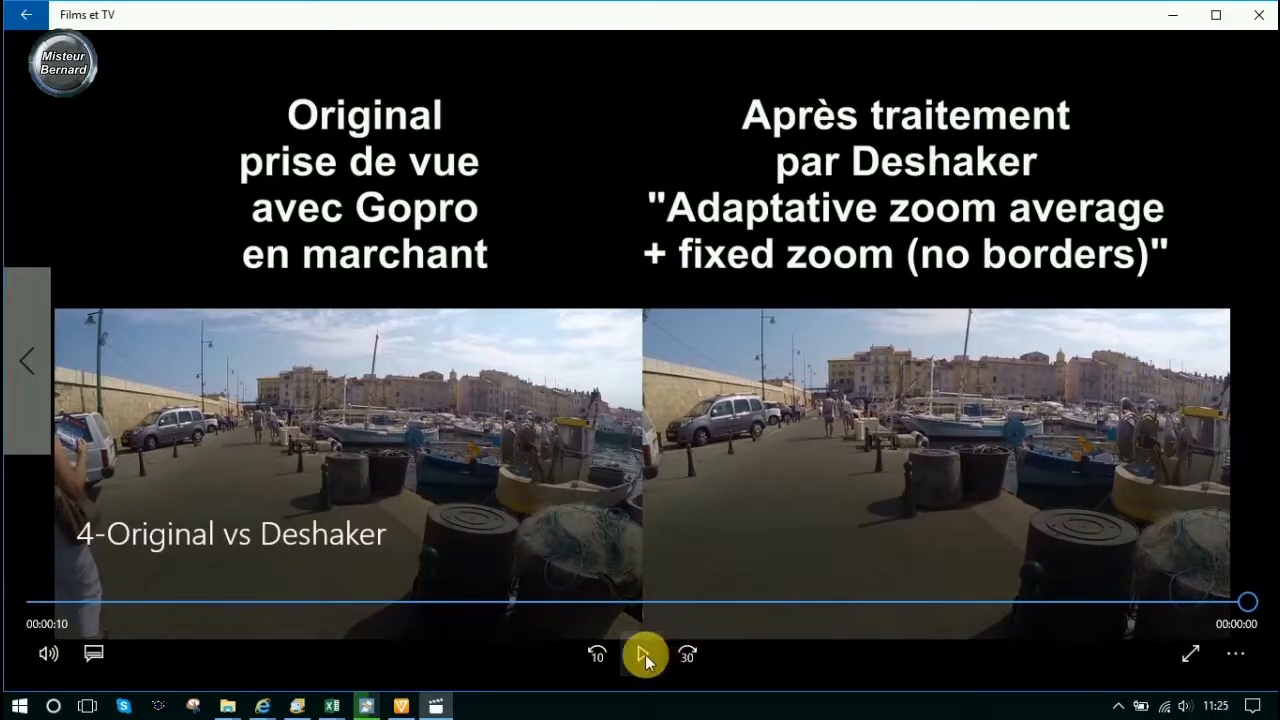
left_click(645, 654)
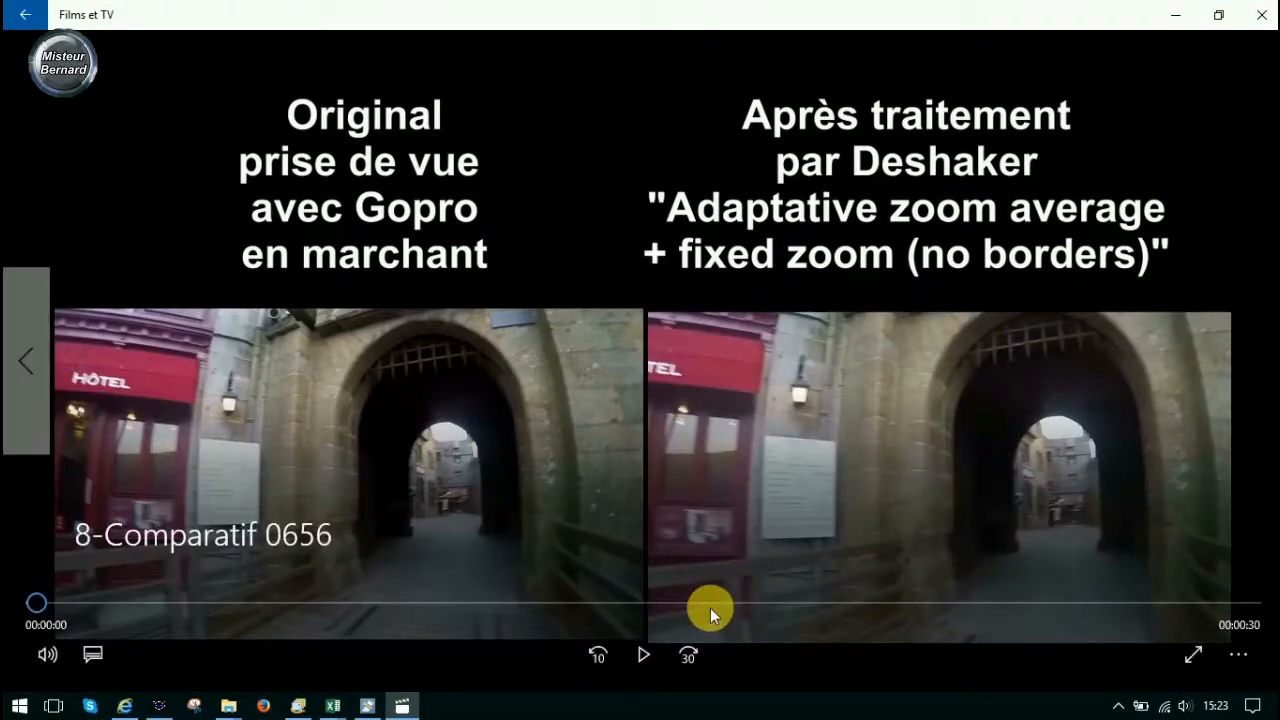
left_click(645, 652)
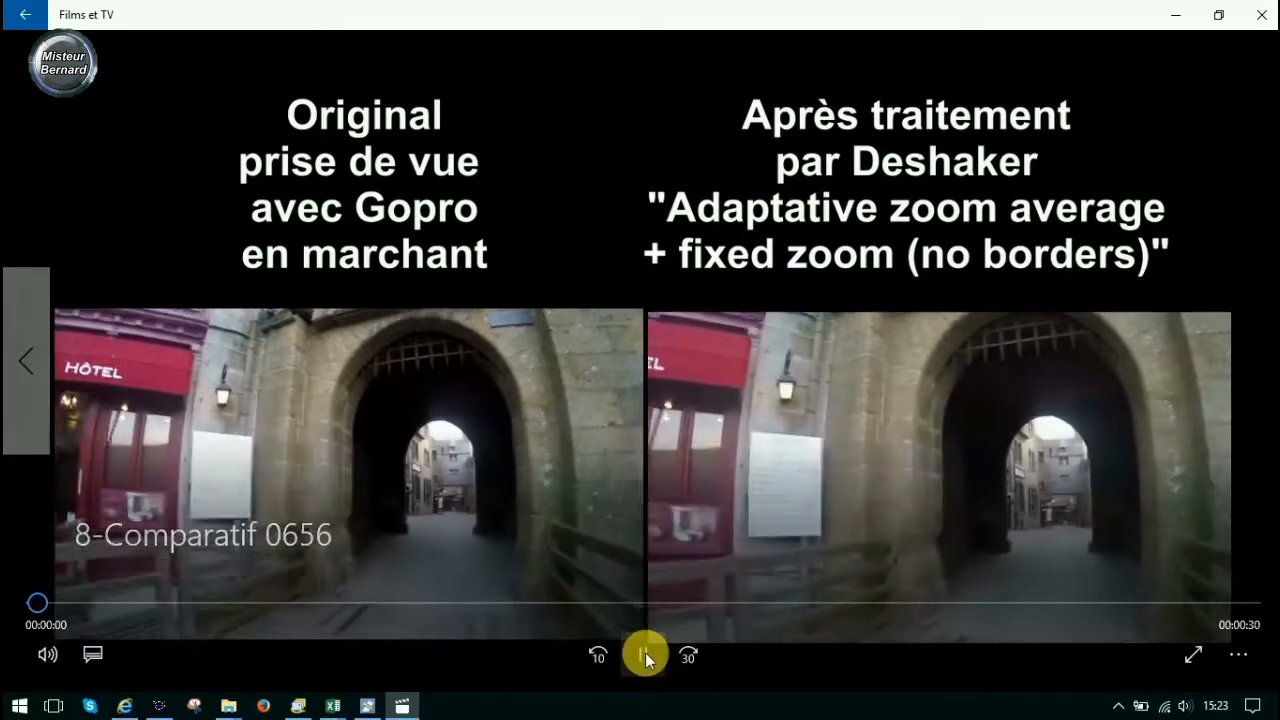